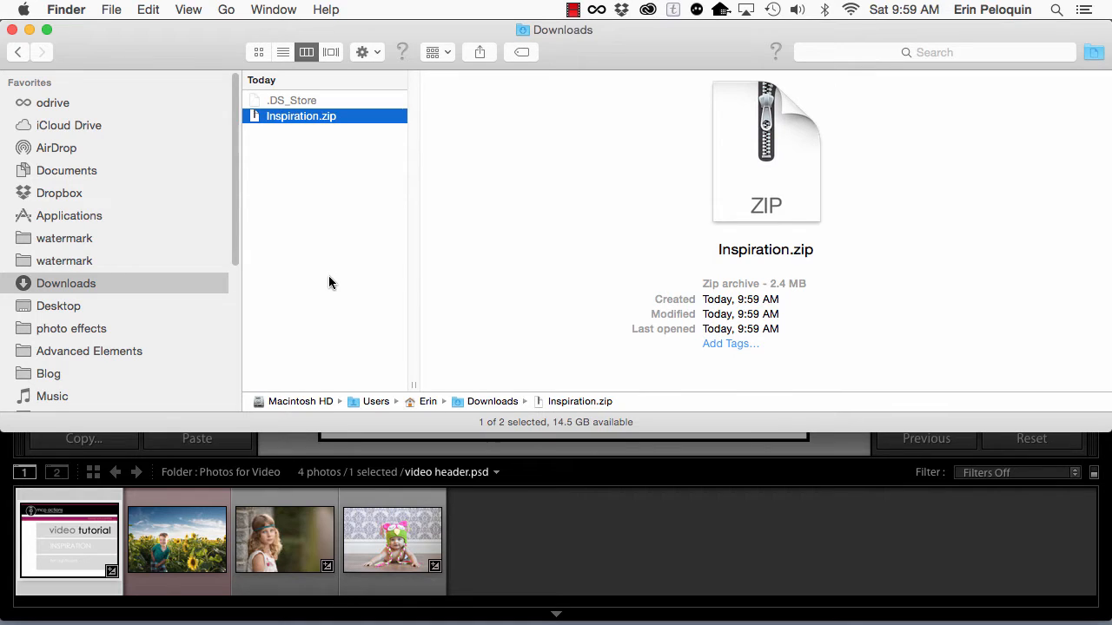
Step: Extract Inspiration.zip in Downloads and look through its Develop Presets folder, Local Adjustment Presets folder and install guide
double_click(278, 117)
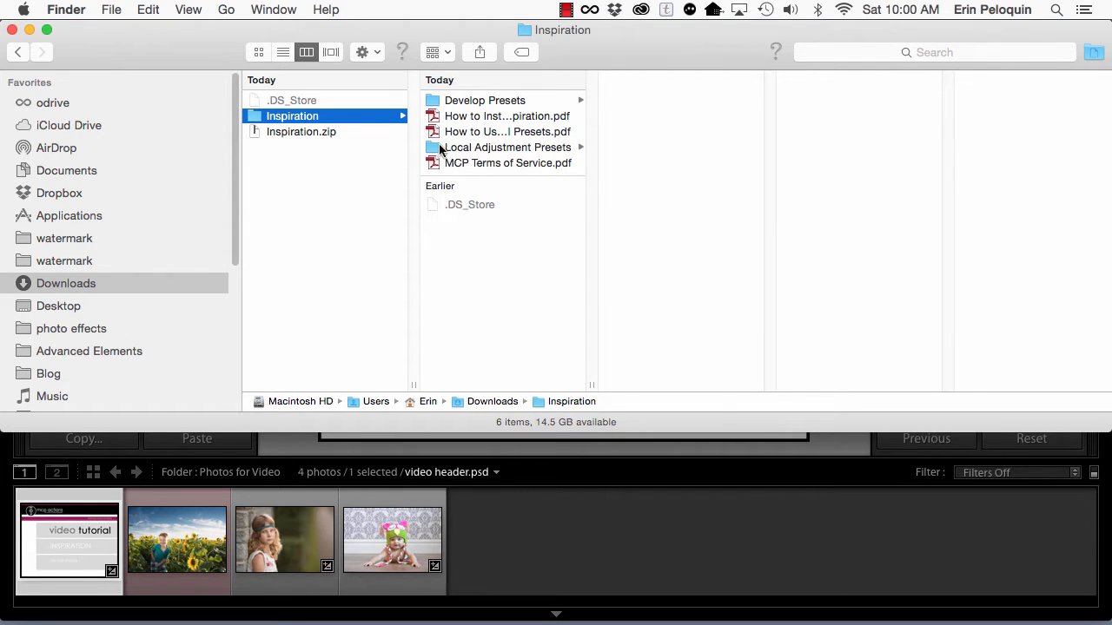
click(433, 102)
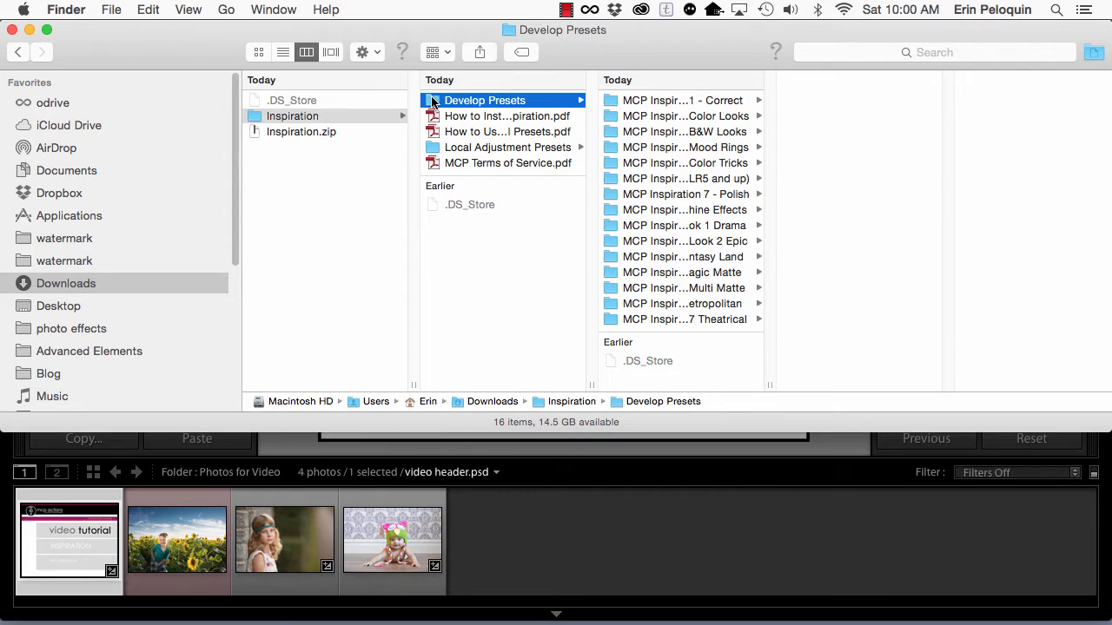
click(433, 147)
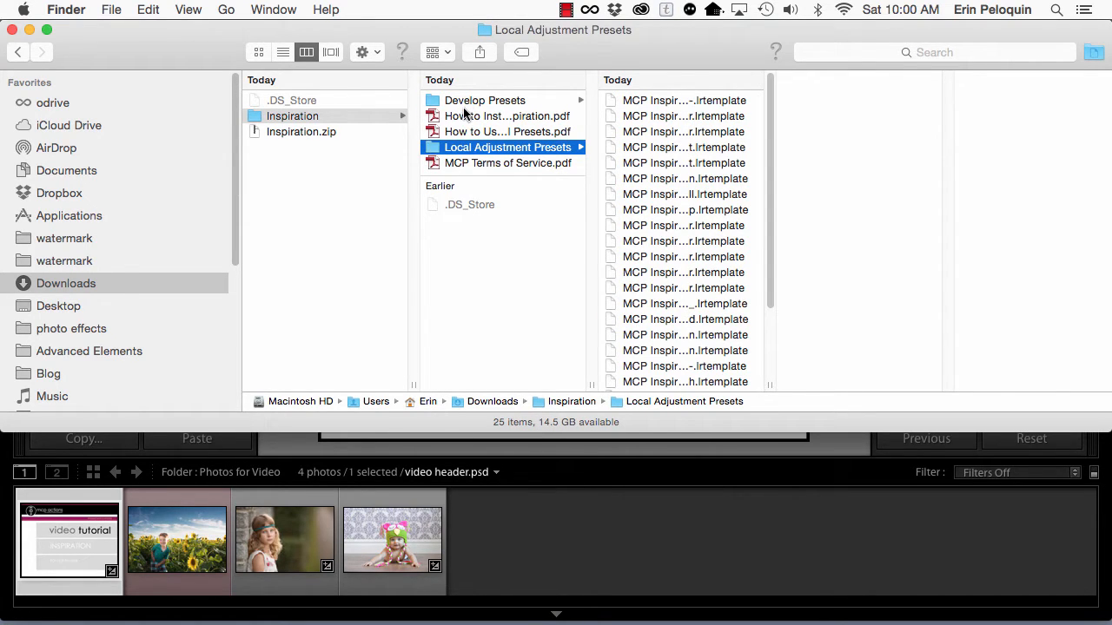
click(463, 116)
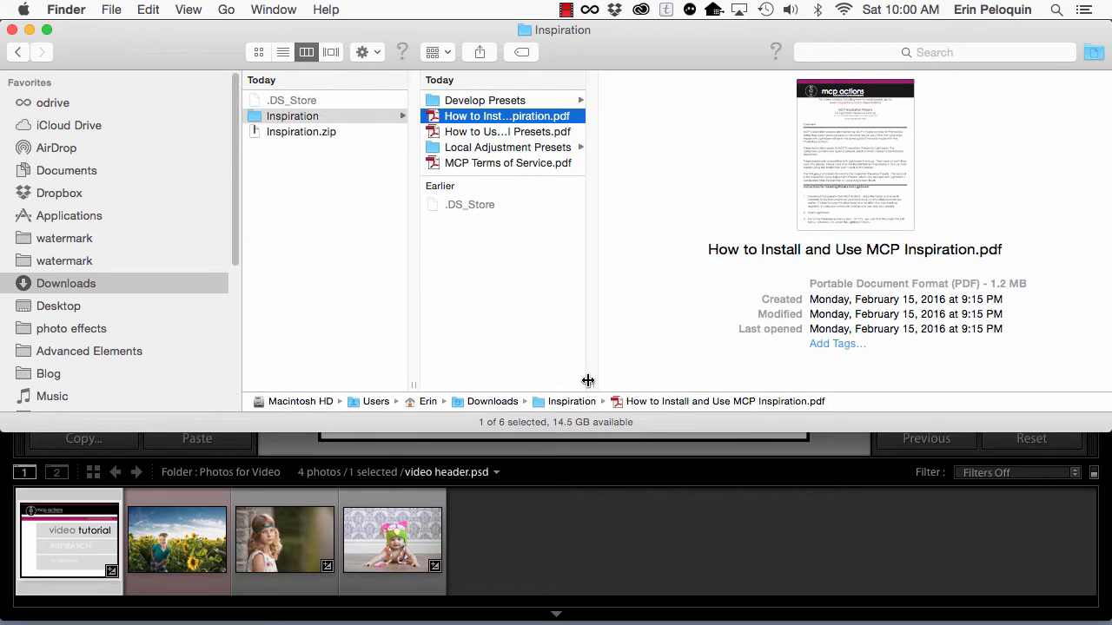
drag(590, 380, 696, 371)
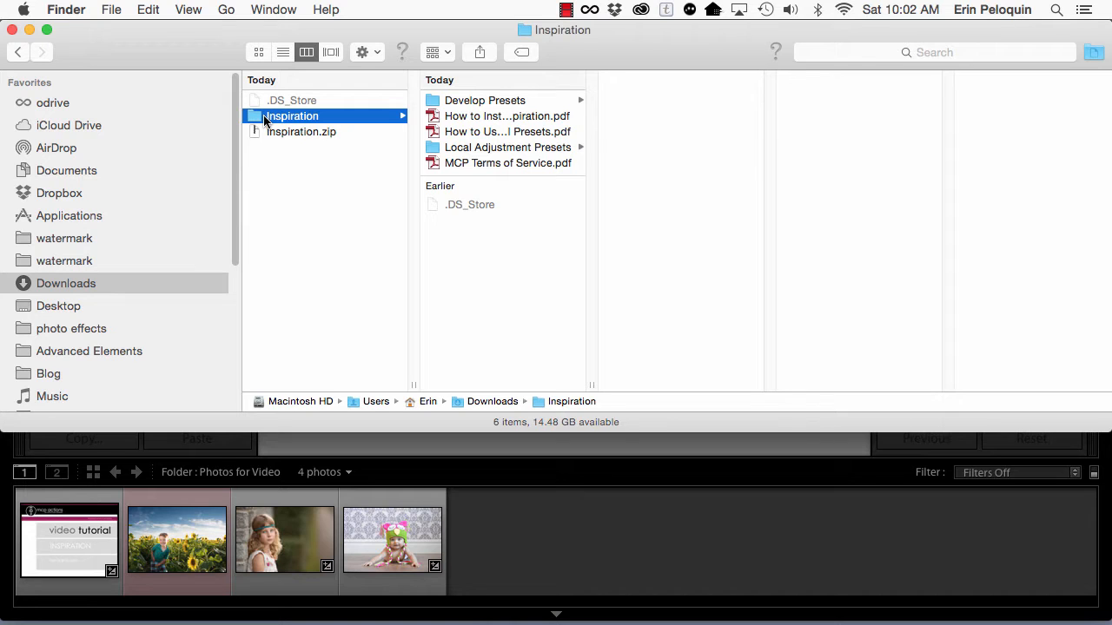
click(147, 9)
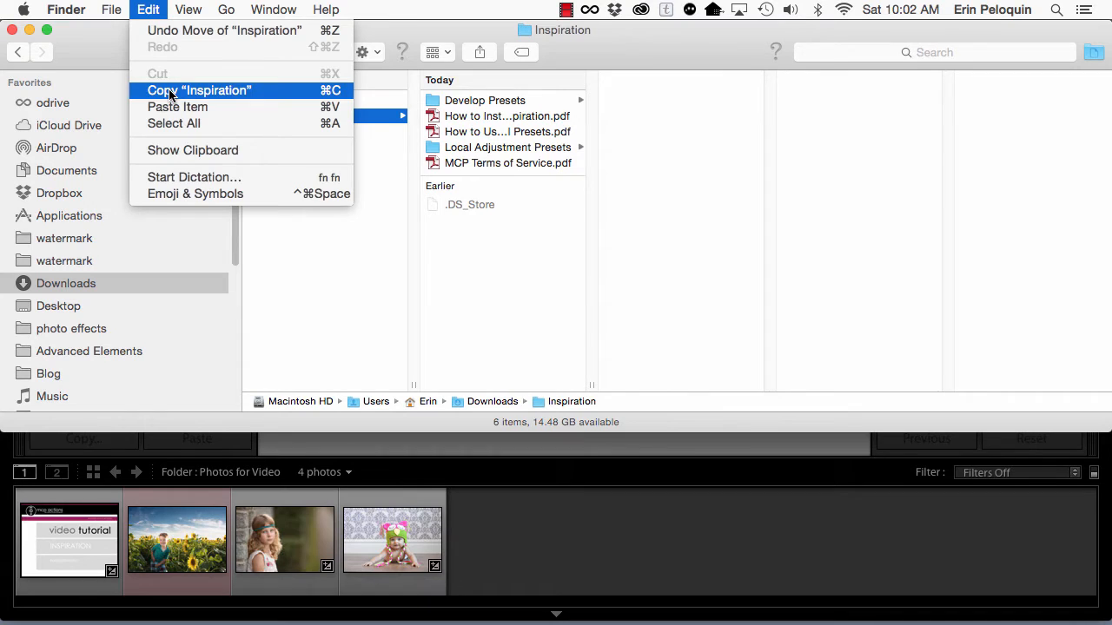
click(130, 293)
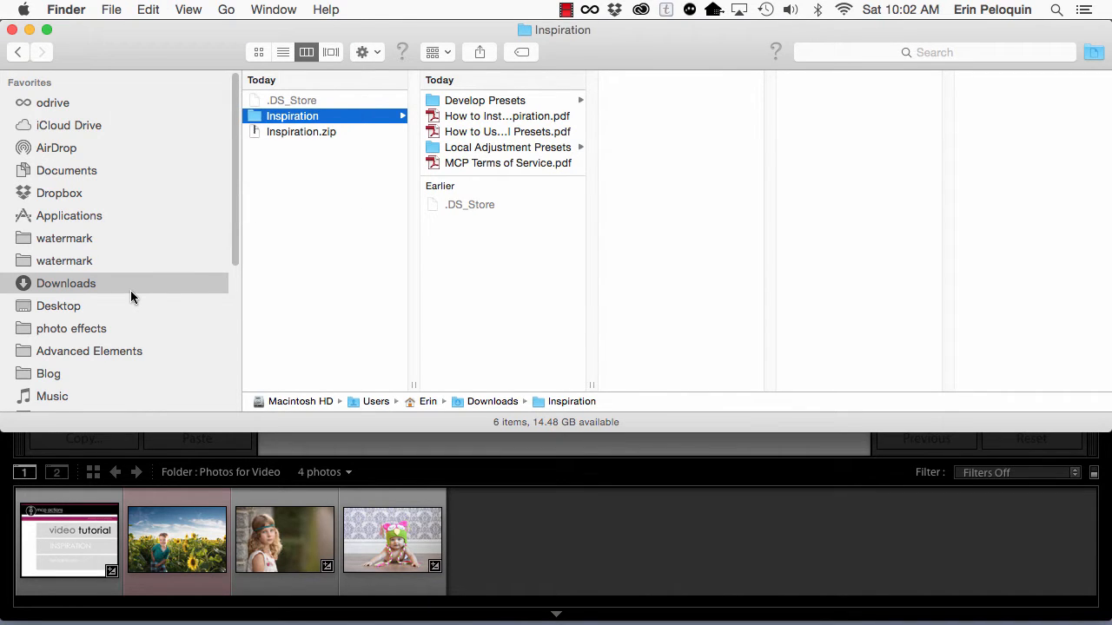
click(144, 7)
click(493, 325)
Step: Switch to Lightroom and open the Presets preferences
click(669, 538)
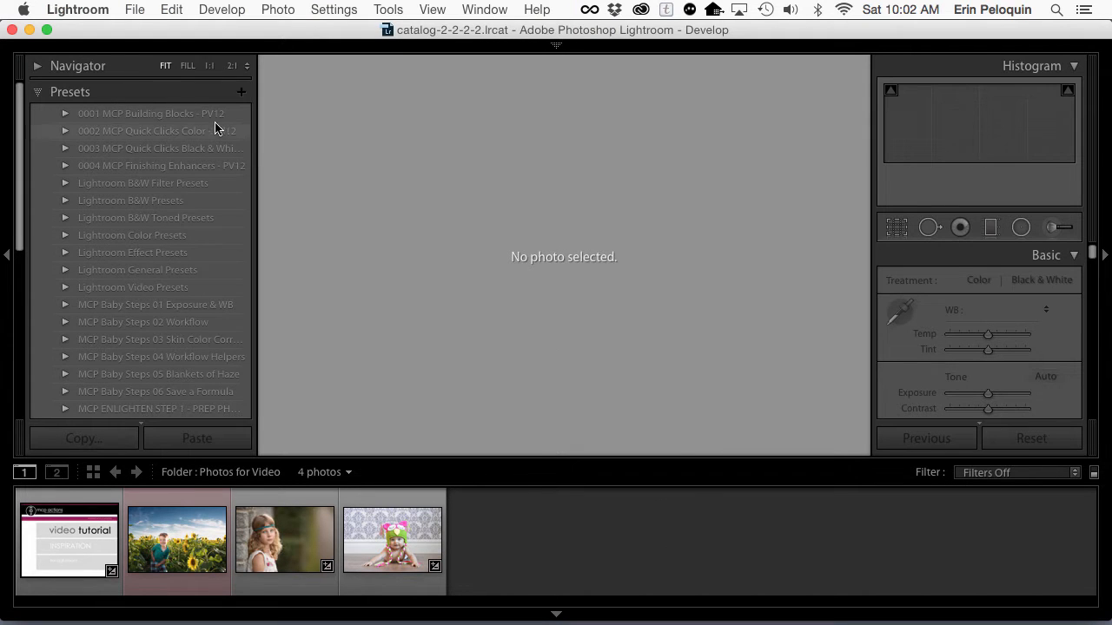
click(78, 11)
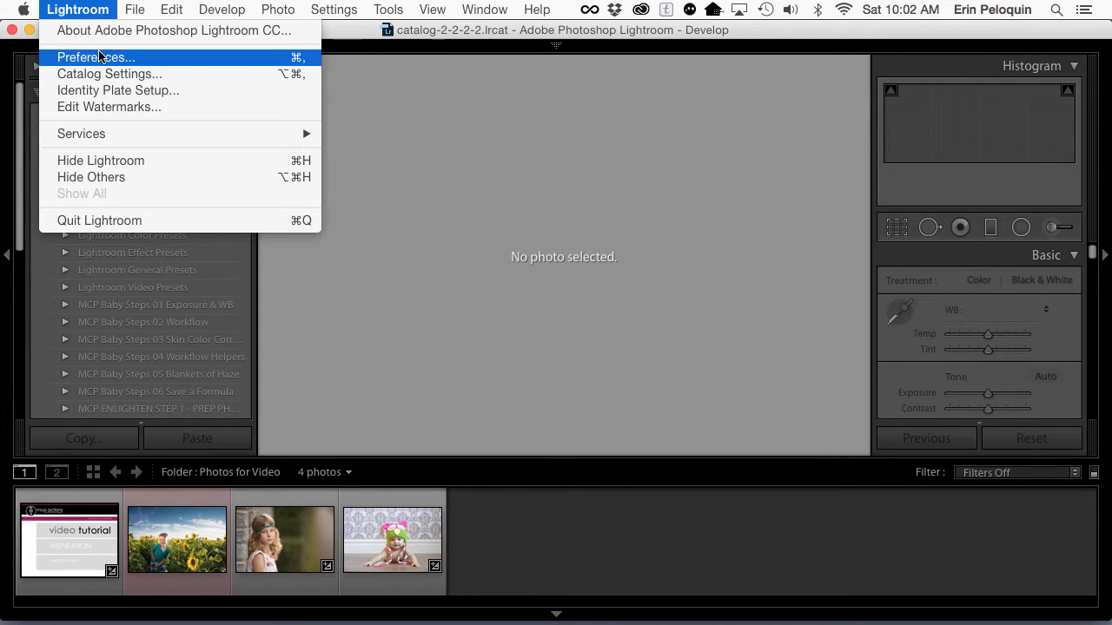
mouse_move(160, 13)
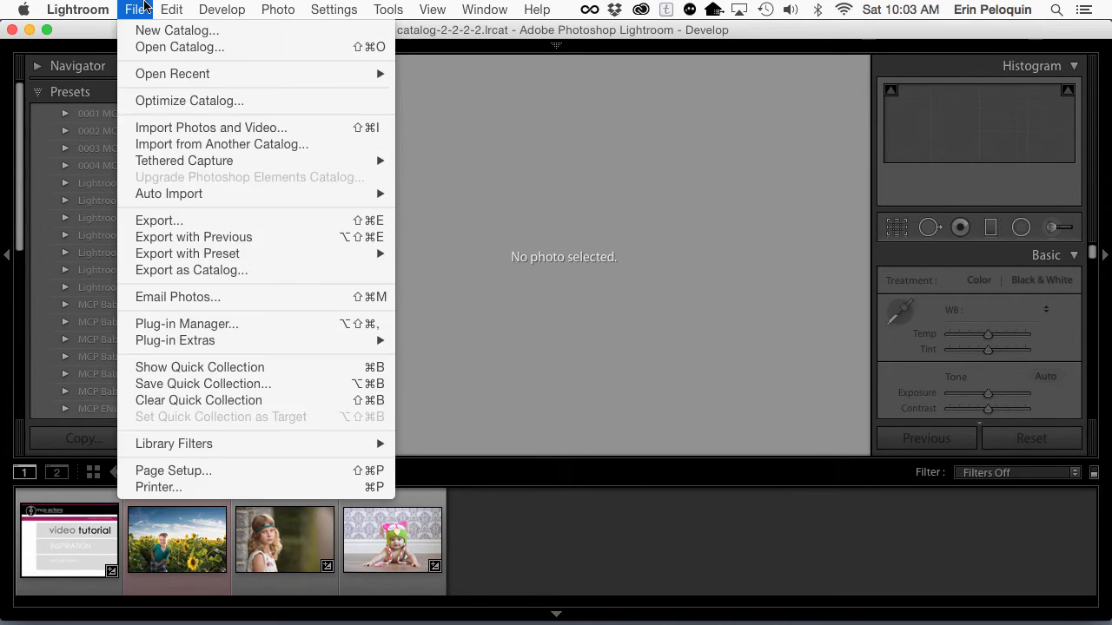
mouse_move(83, 12)
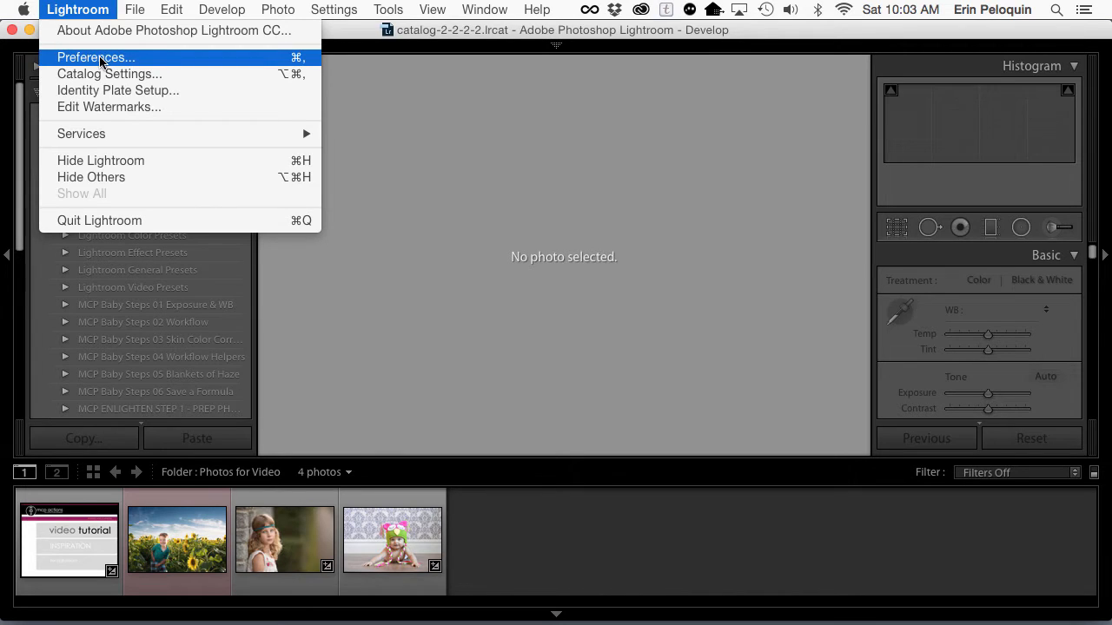
click(97, 58)
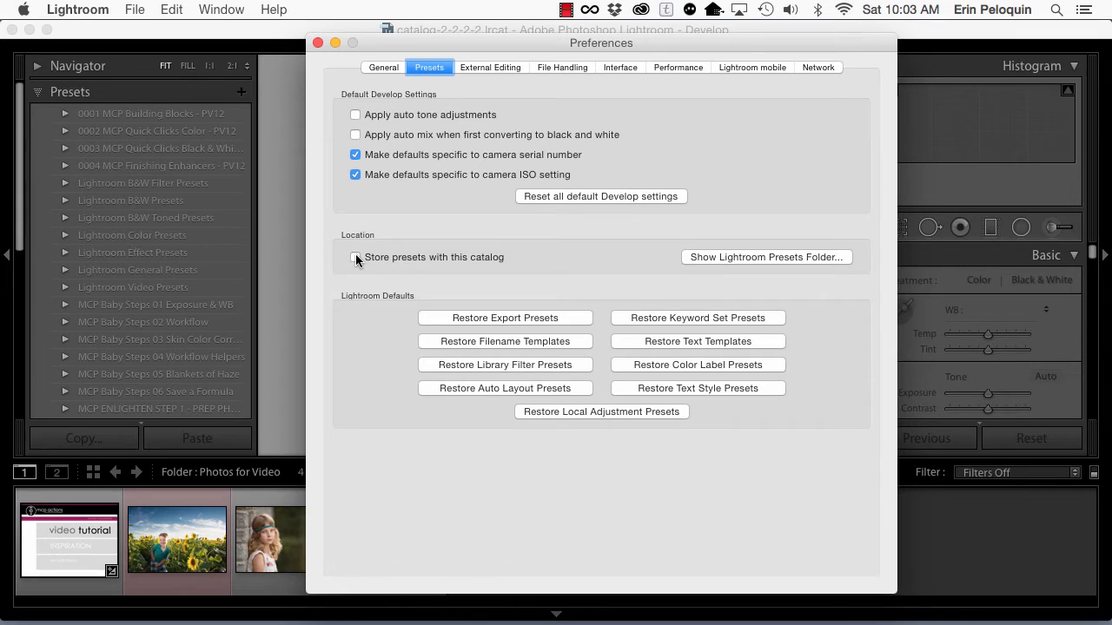
Step: Show the Lightroom presets folder in Finder and open its Develop Presets folder
click(692, 257)
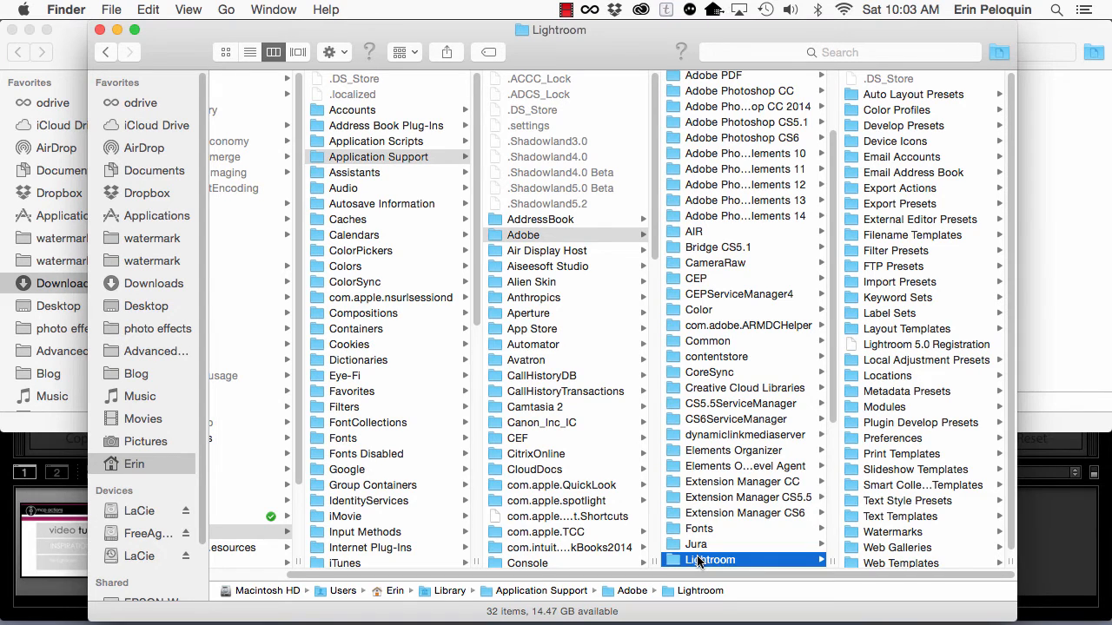
scroll(698, 556, down, 5)
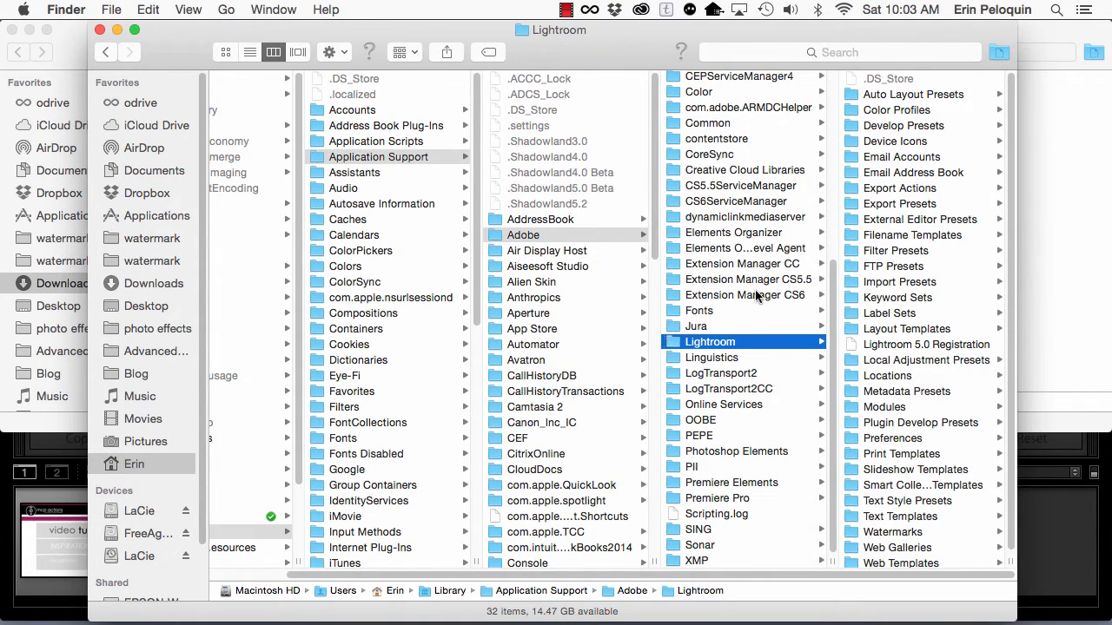
click(888, 129)
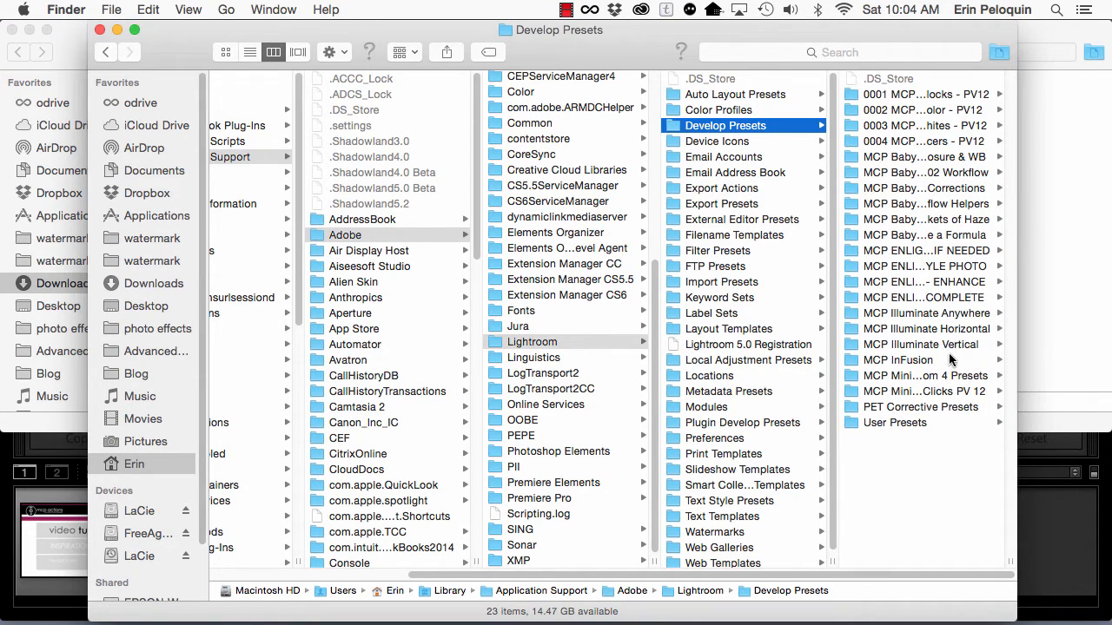
Step: Copy all 15 MCP Inspiration folders from the Develop Presets folder of the downloaded Inspiration package
click(1066, 316)
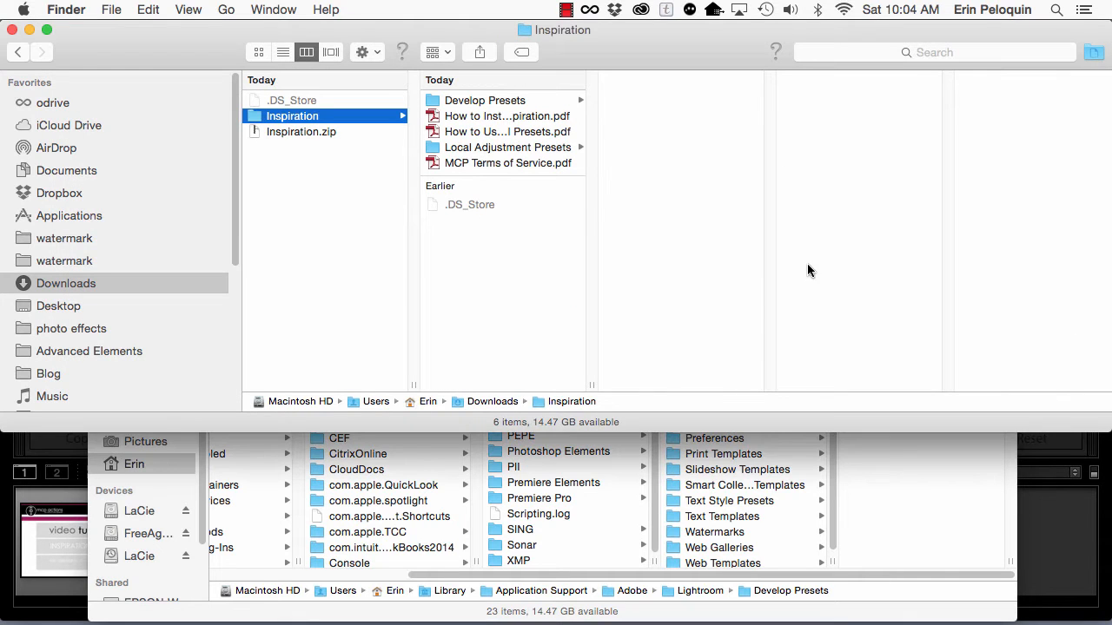
click(439, 100)
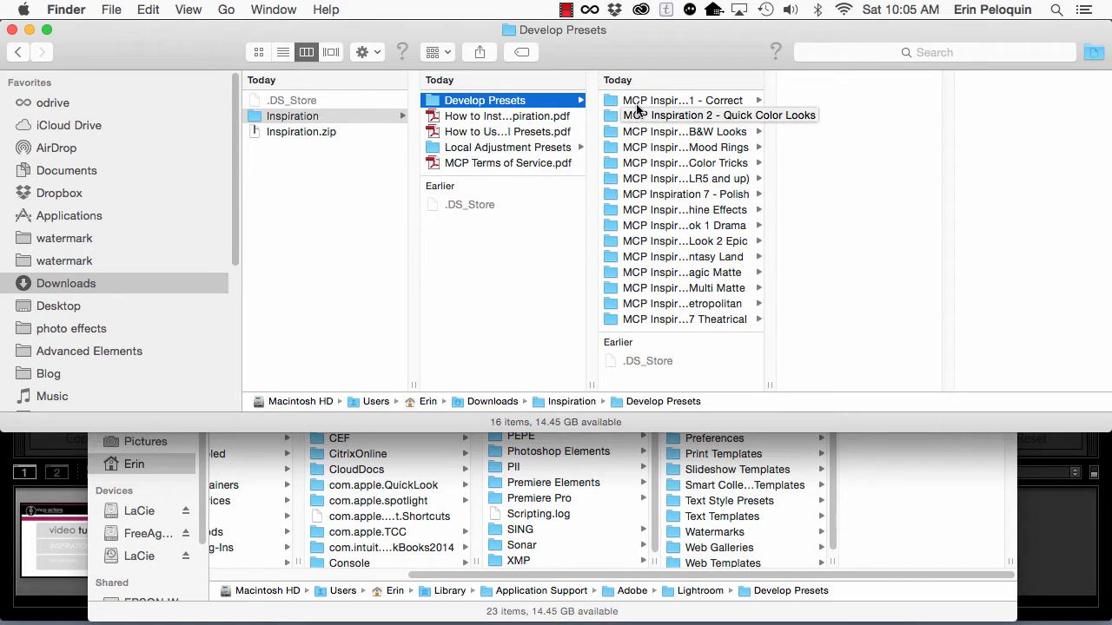
click(636, 102)
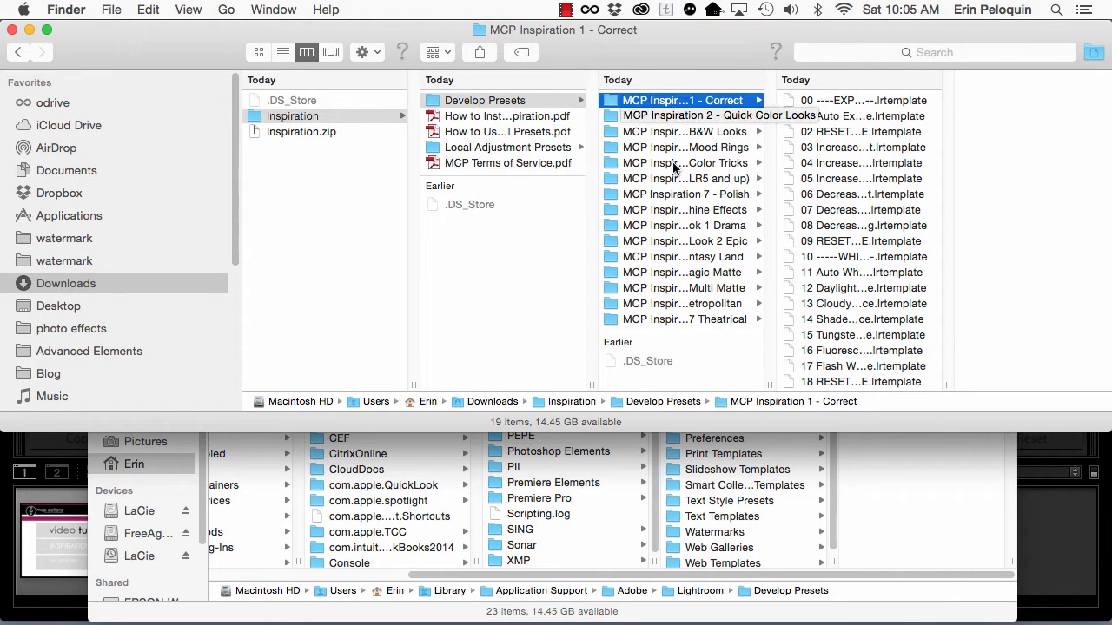
shift+click(641, 322)
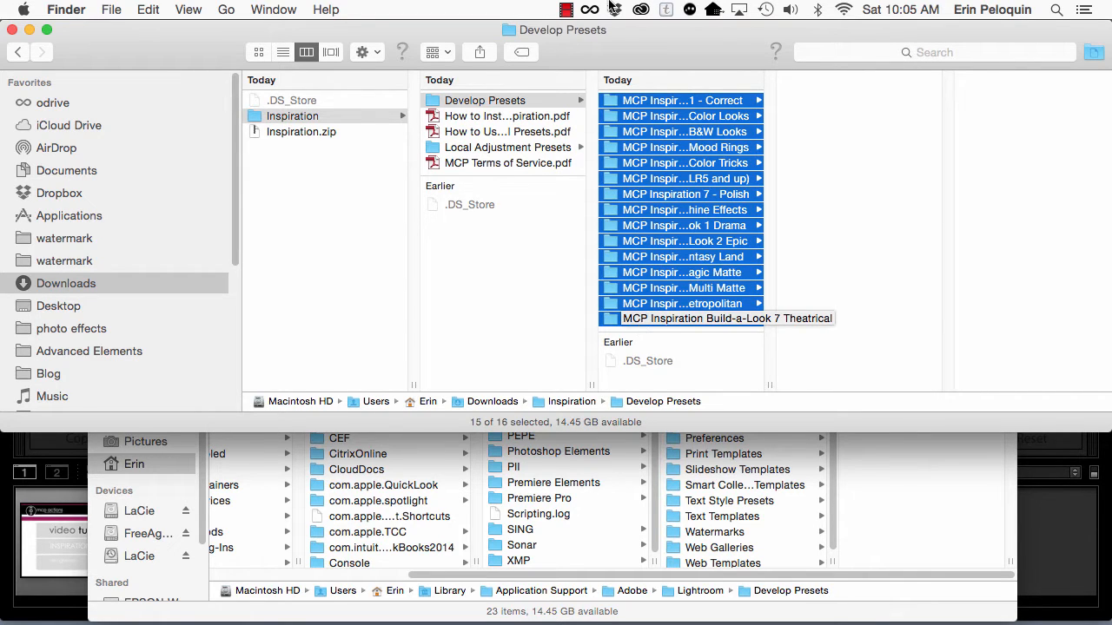
click(143, 9)
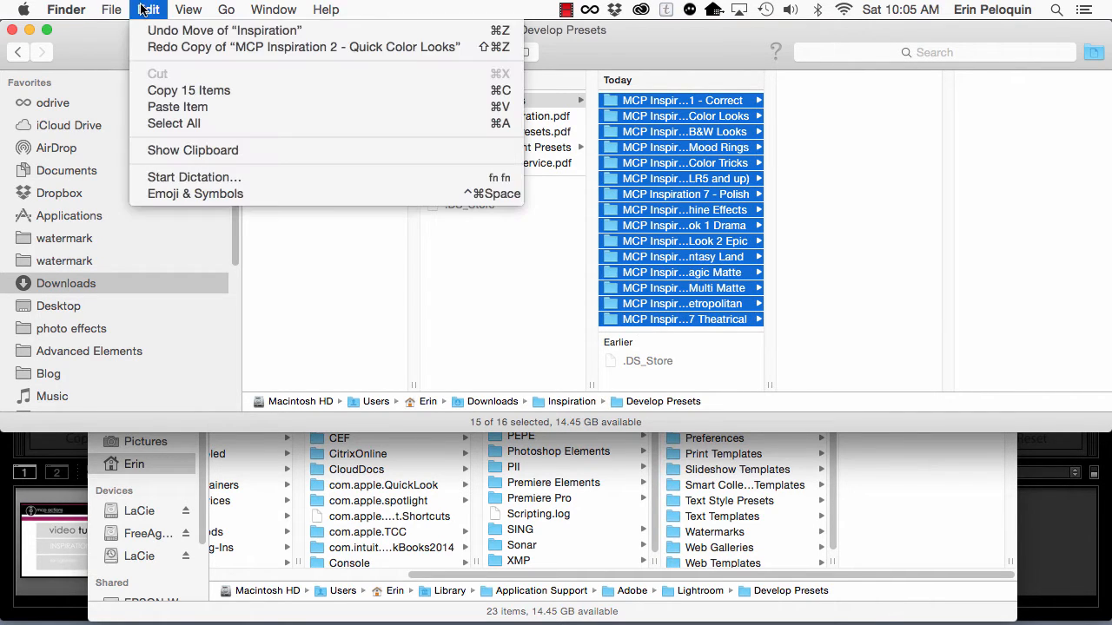
click(155, 92)
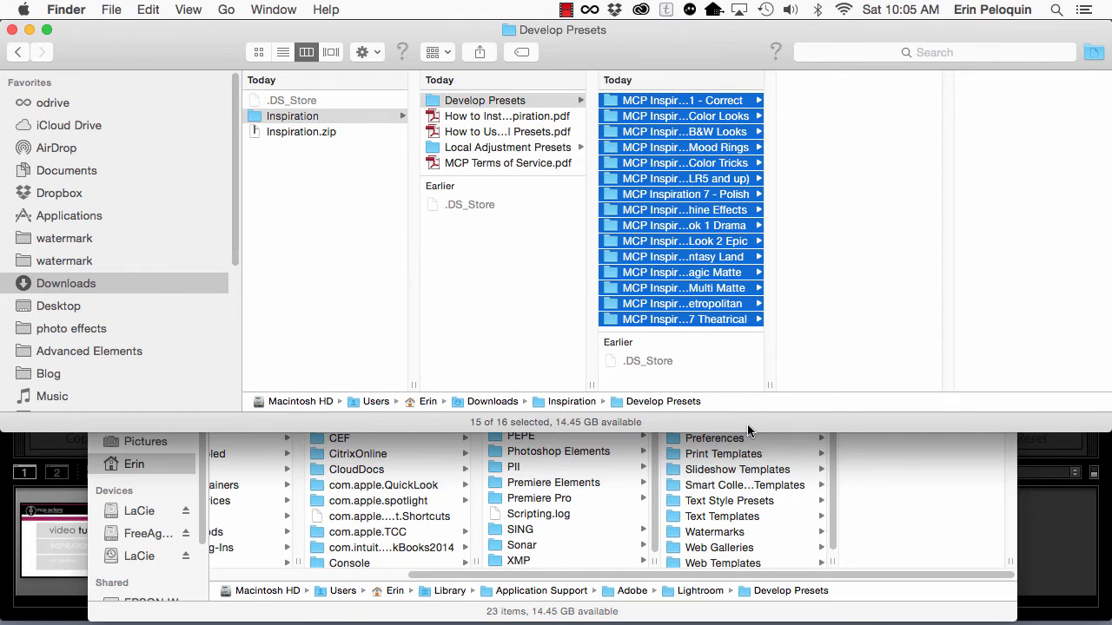
Step: Paste the 15 copied MCP Inspiration folders into Lightroom's own Develop Presets folder and check the pasted folders
click(953, 487)
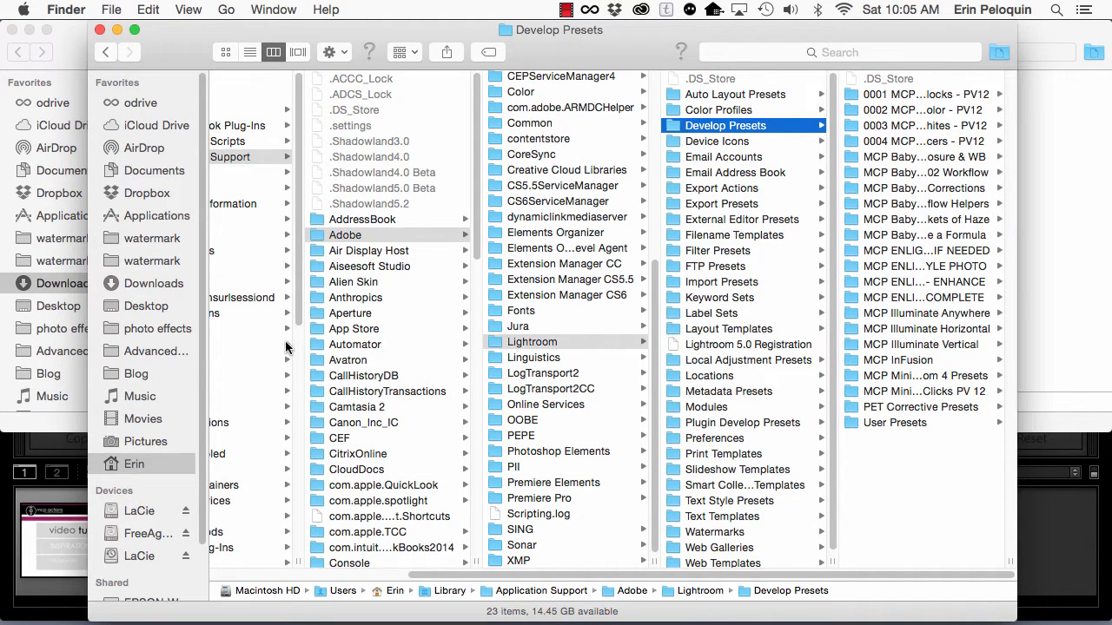
click(149, 10)
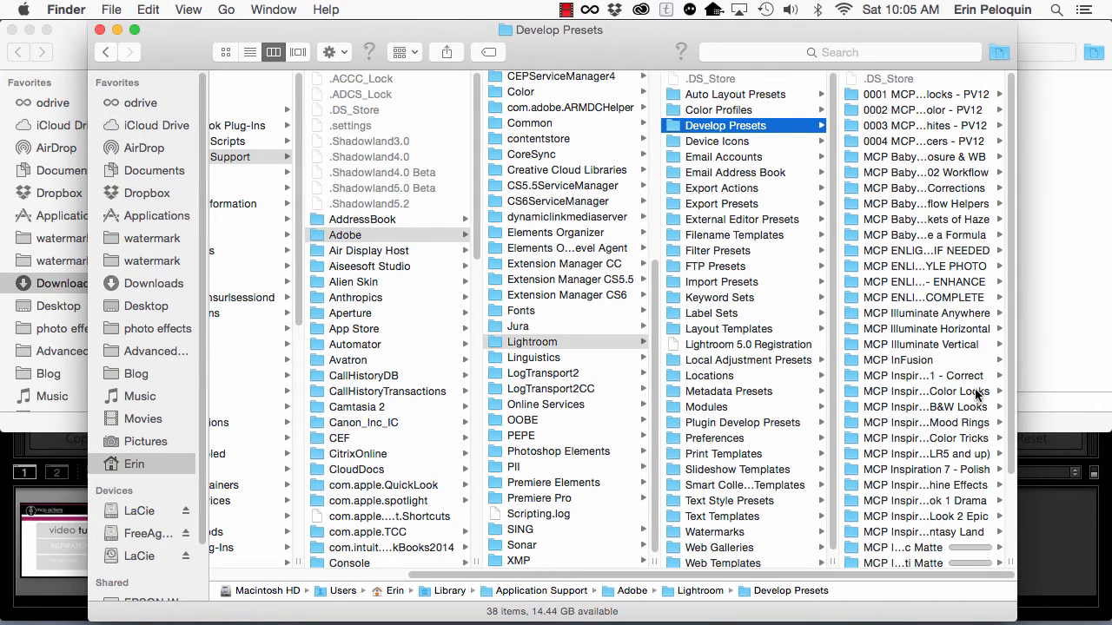
scroll(934, 451, down, 3)
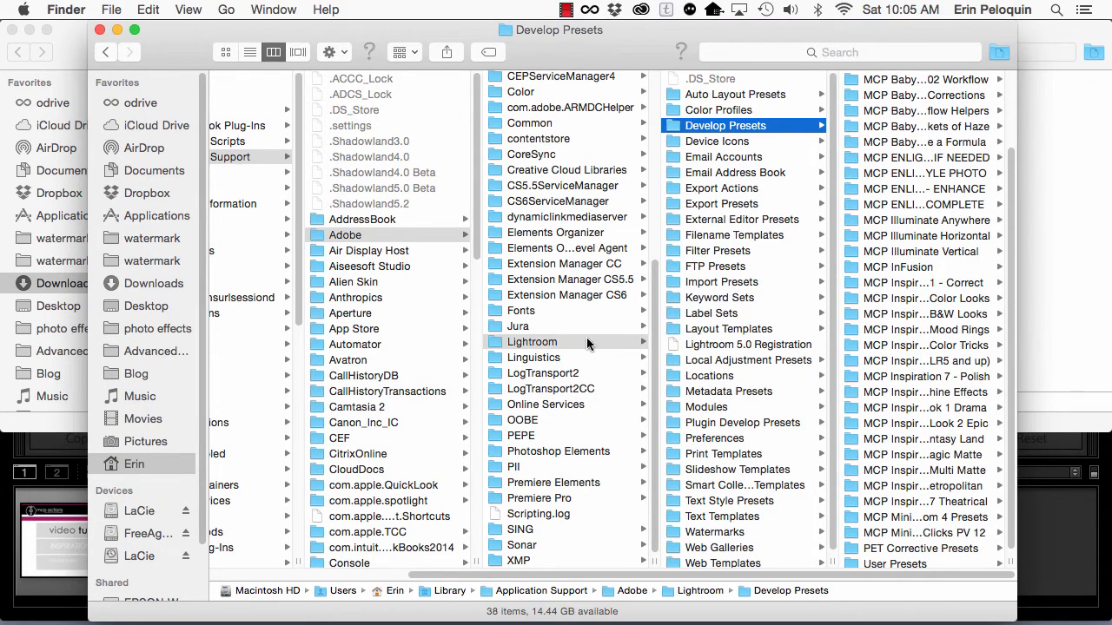
Step: Open Lightroom's own Local Adjustment Presets folder and look through its template files
click(702, 368)
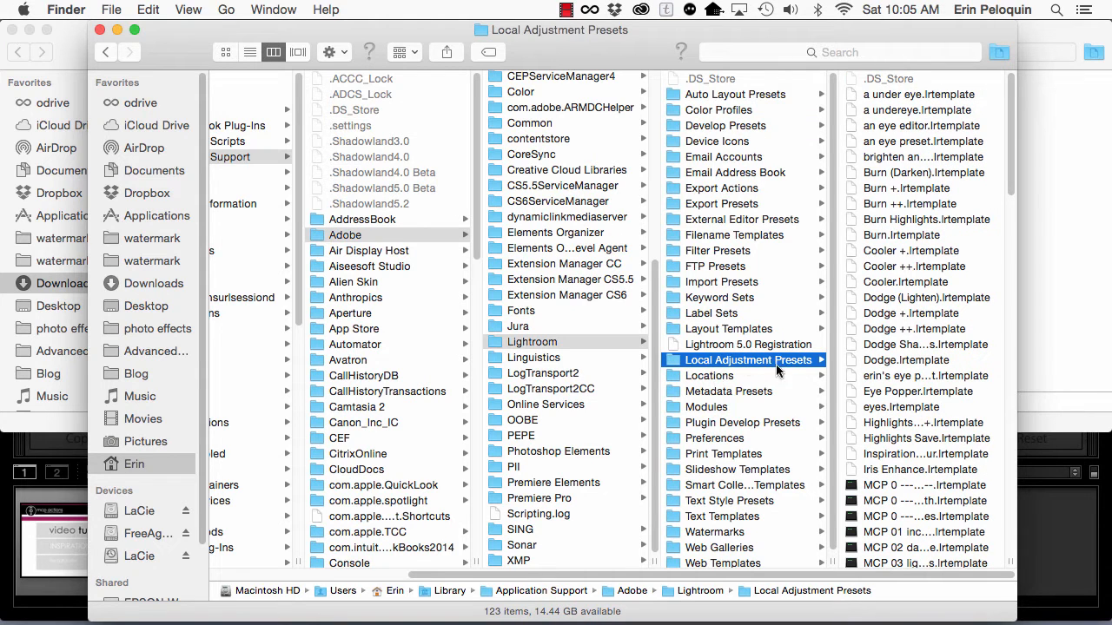
scroll(939, 437, down, 10)
scroll(939, 437, up, 10)
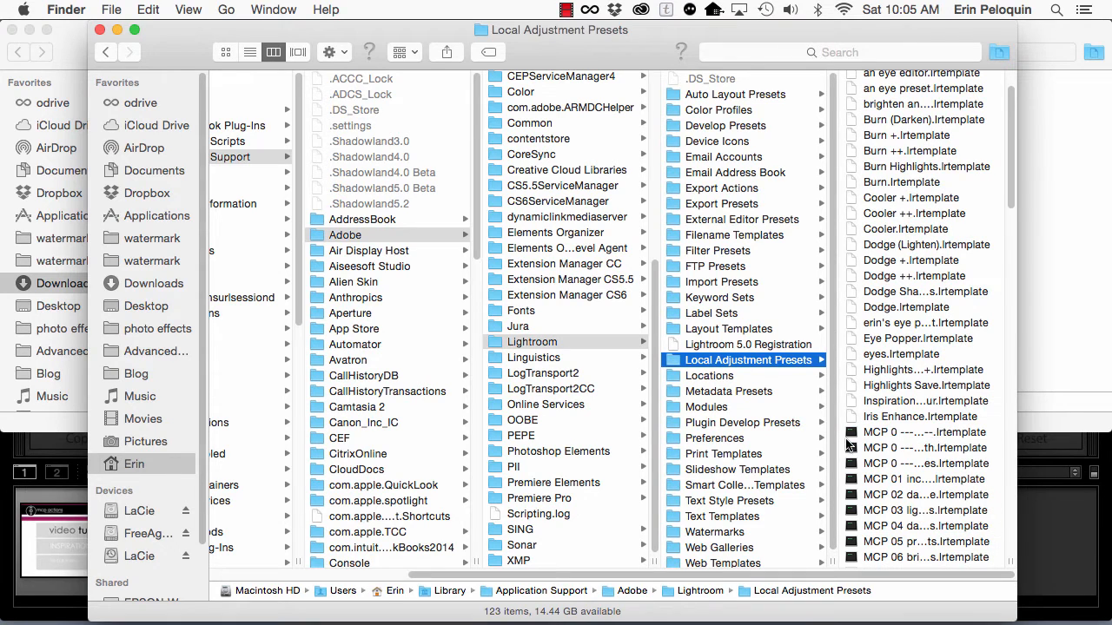
Step: Copy all 25 MCP Inspiration template files from the downloaded Inspiration package's Local Adjustment Presets folder
key(super+grave)
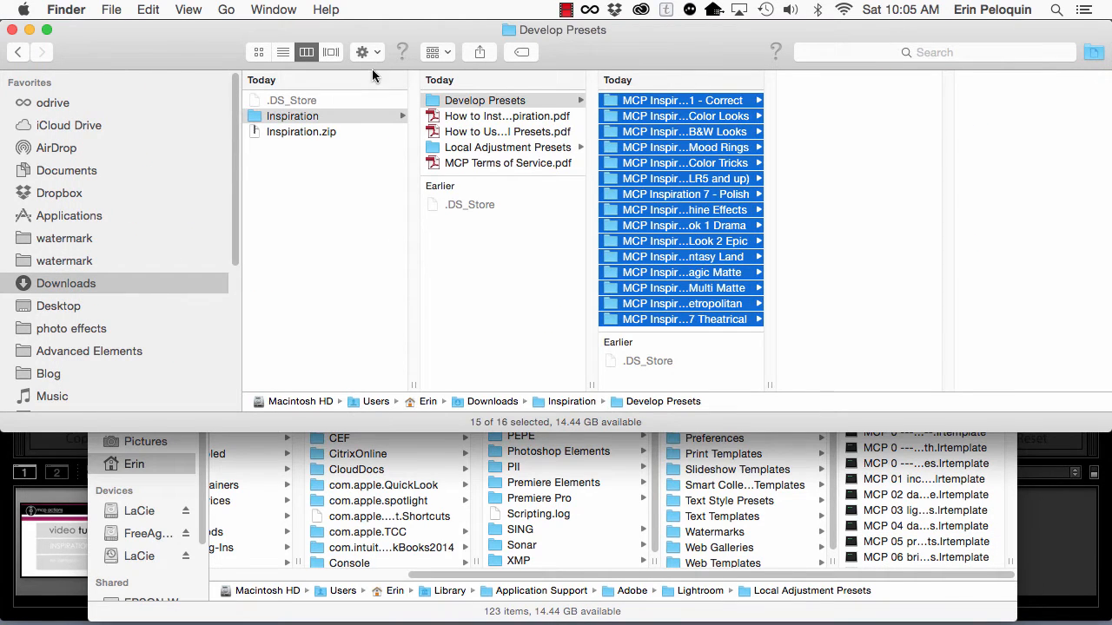
click(451, 149)
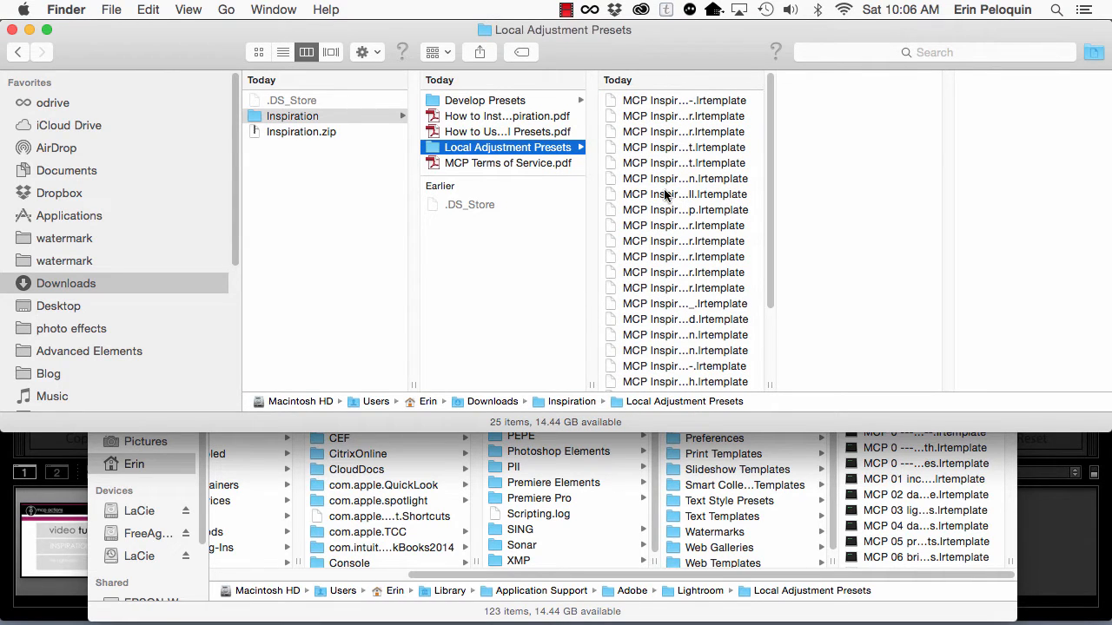
scroll(654, 268, down, 3)
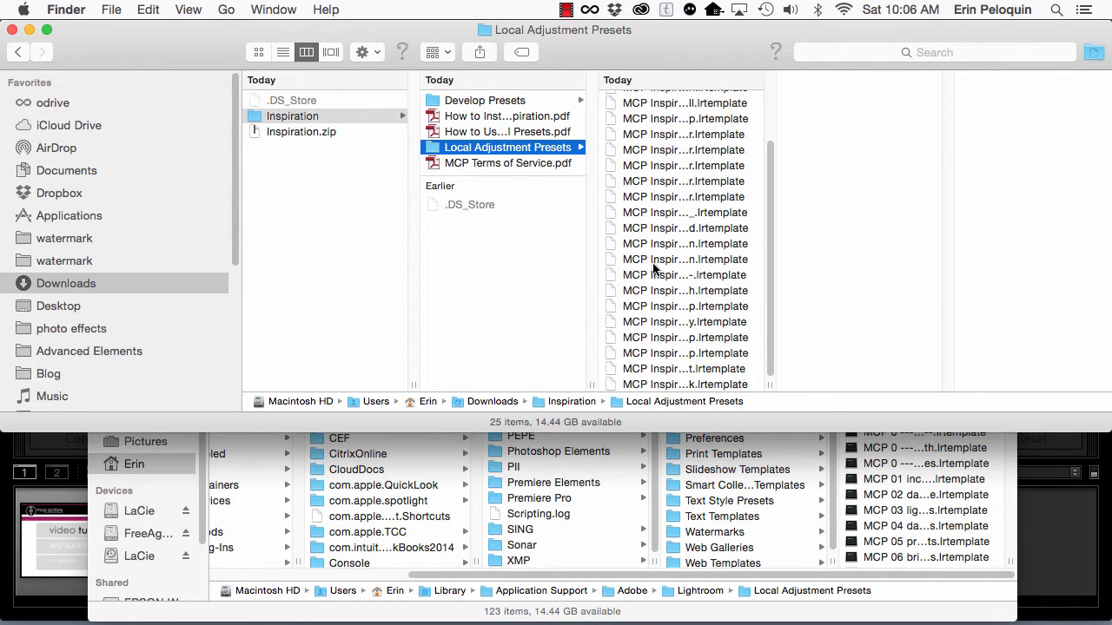
scroll(653, 268, up, 3)
click(676, 103)
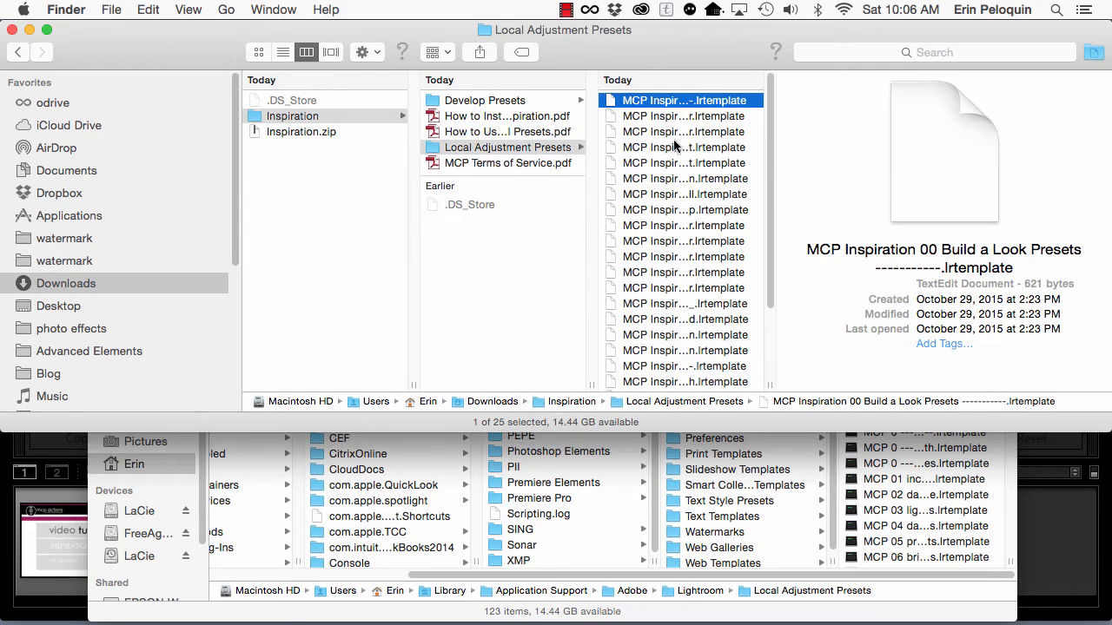
scroll(670, 355, down, 3)
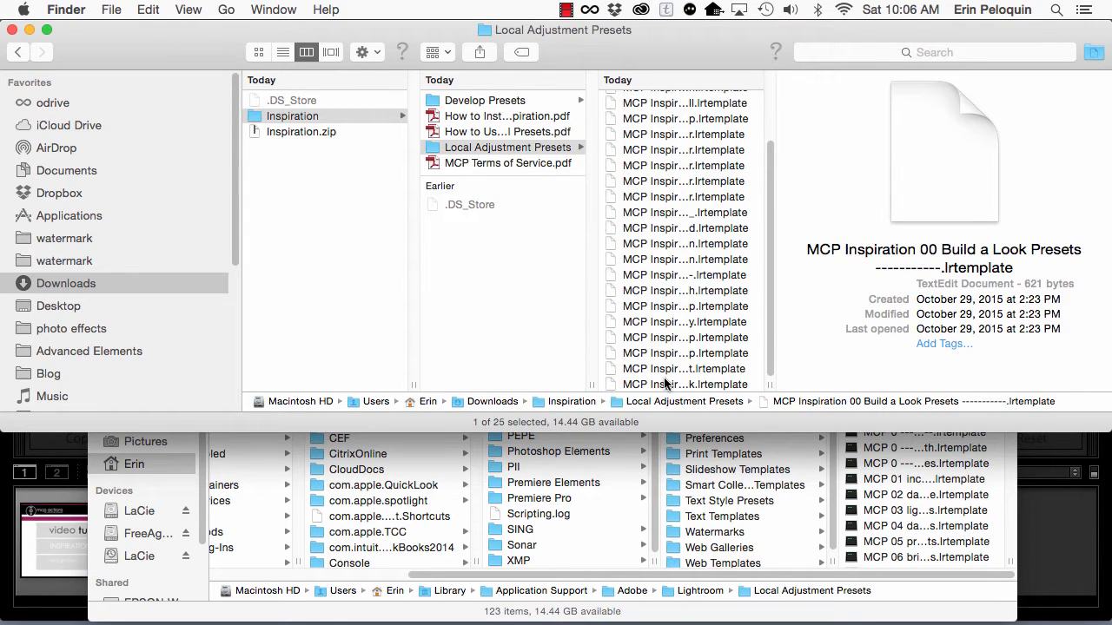
shift+click(664, 384)
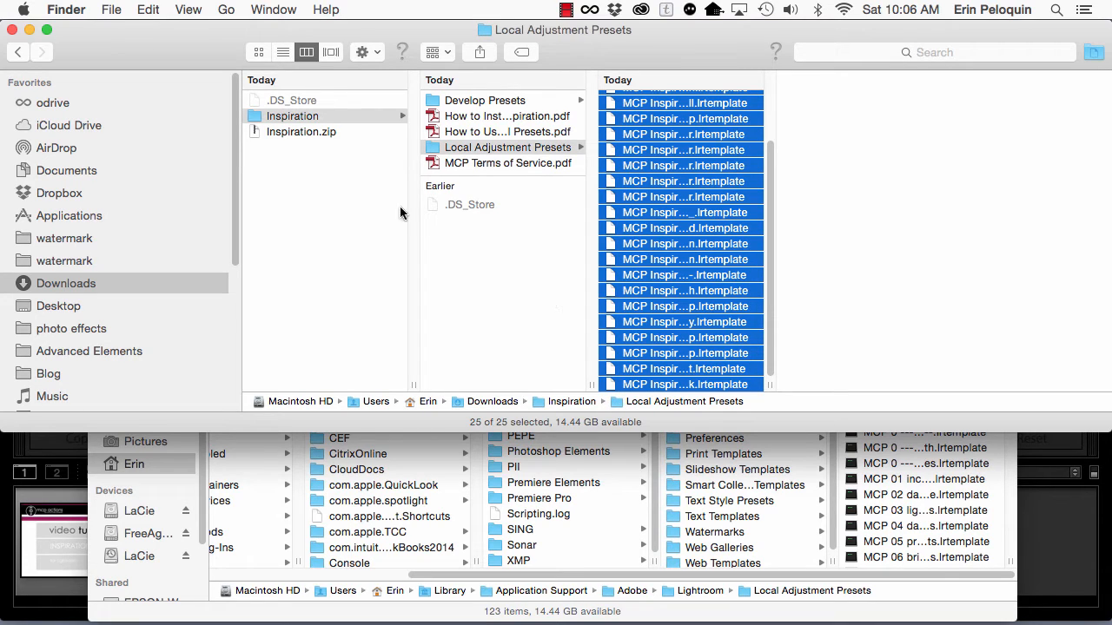
click(146, 10)
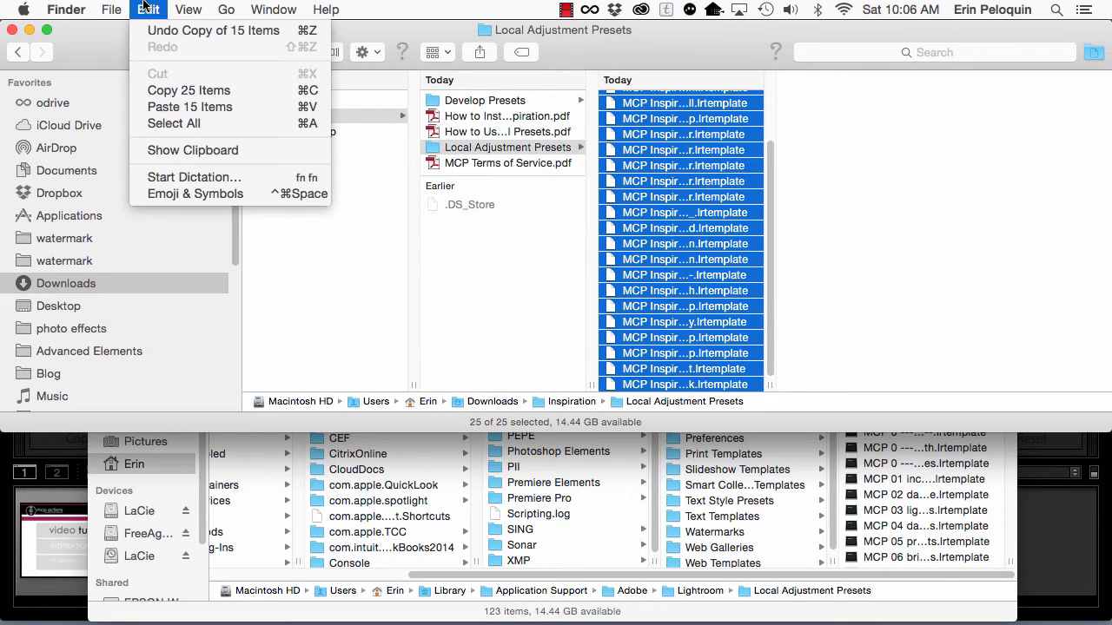
click(165, 90)
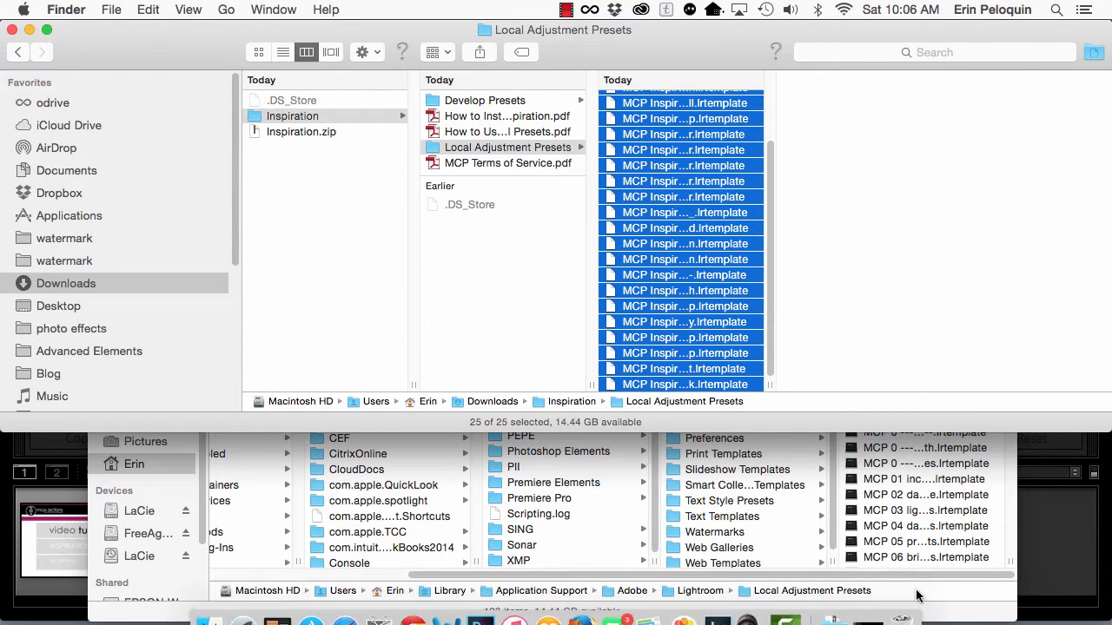
Step: Paste the 25 copied MCP Inspiration template files into Lightroom's own Local Adjustment Presets folder
click(934, 594)
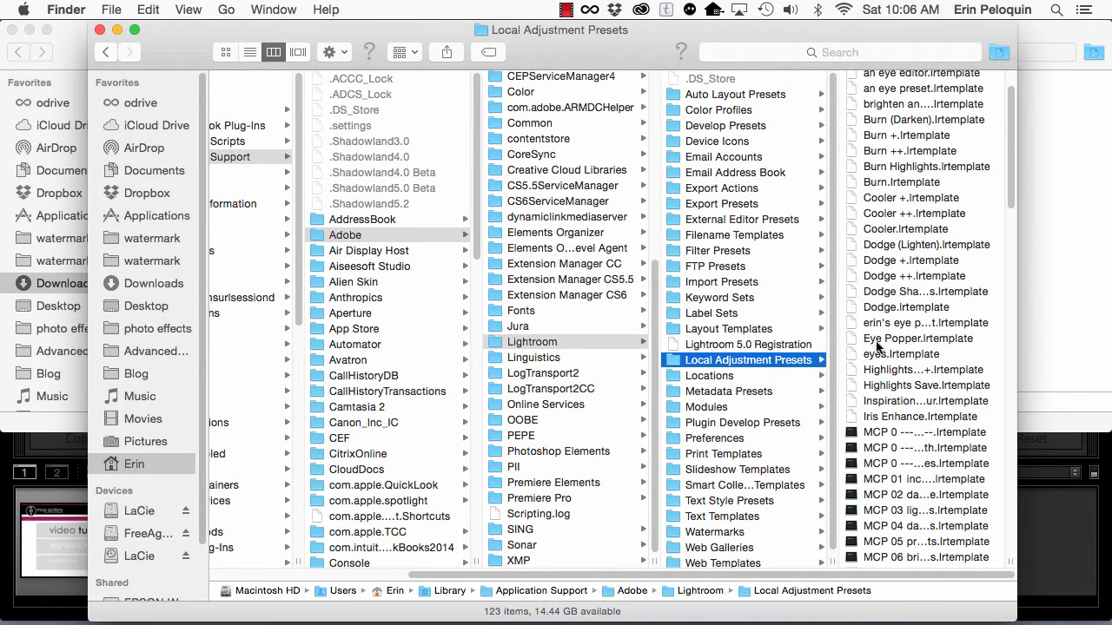
click(153, 10)
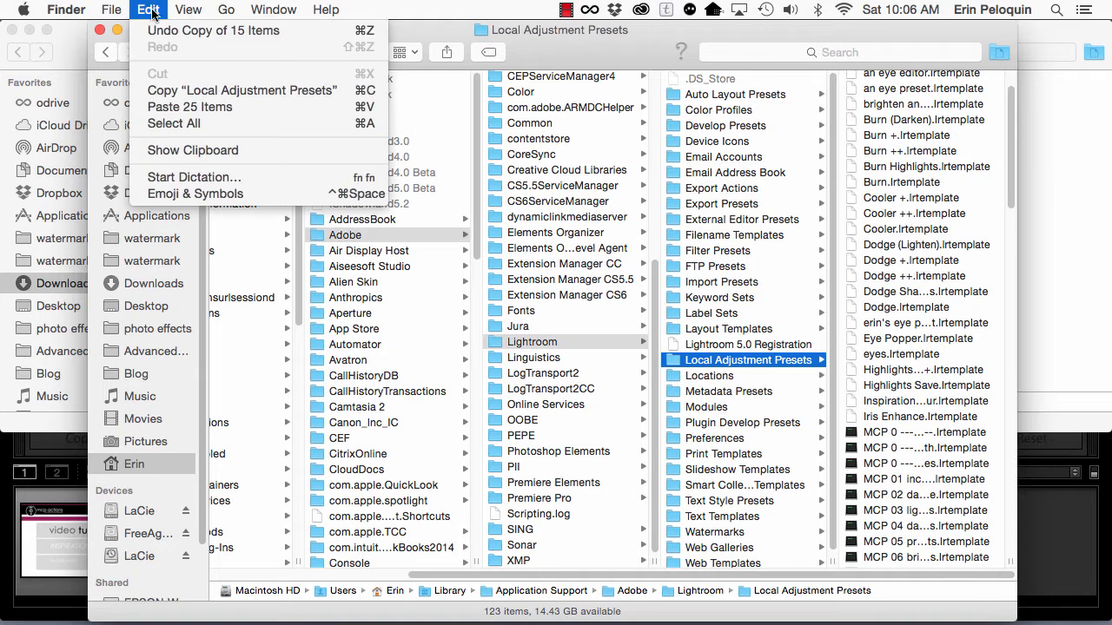
click(156, 105)
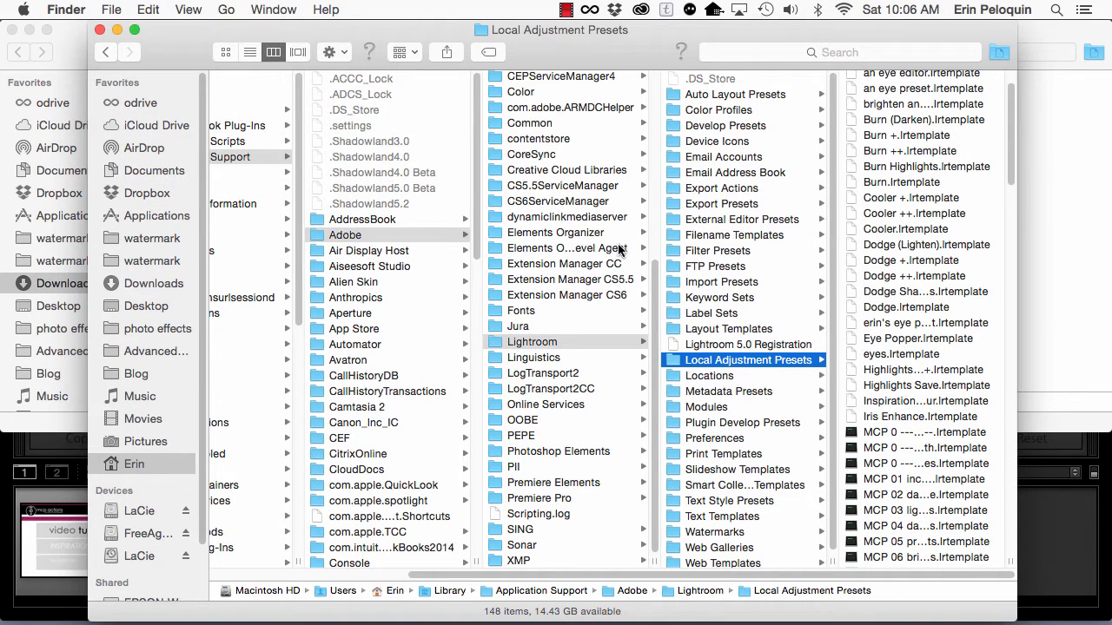
Step: Switch to Lightroom, close its Preferences window and quit the program, skipping the catalog backup this time
click(70, 458)
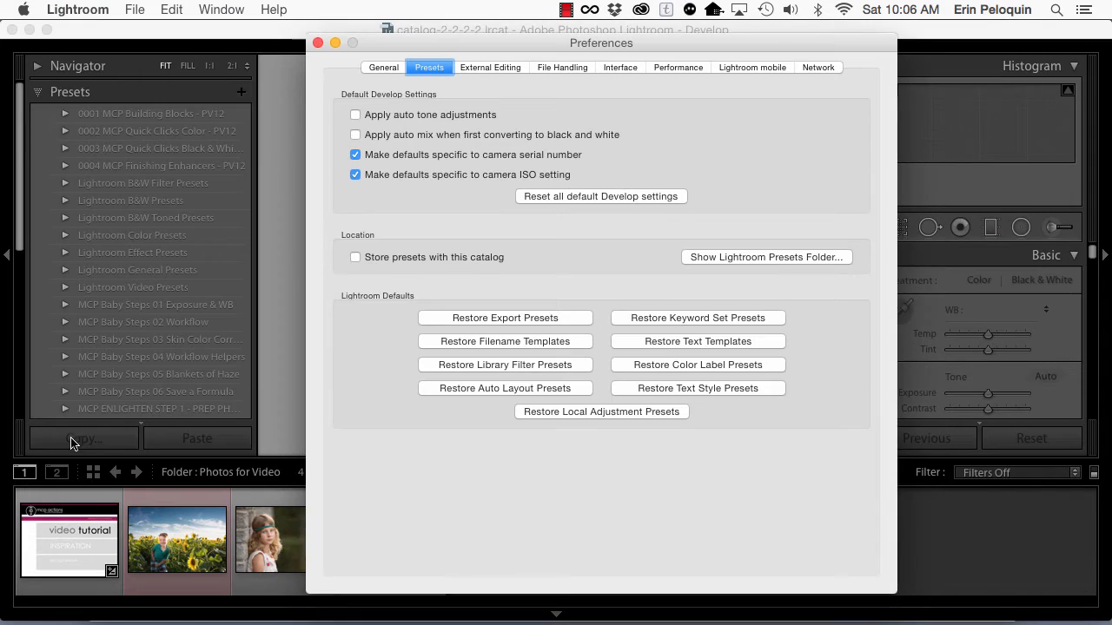
click(318, 43)
click(77, 10)
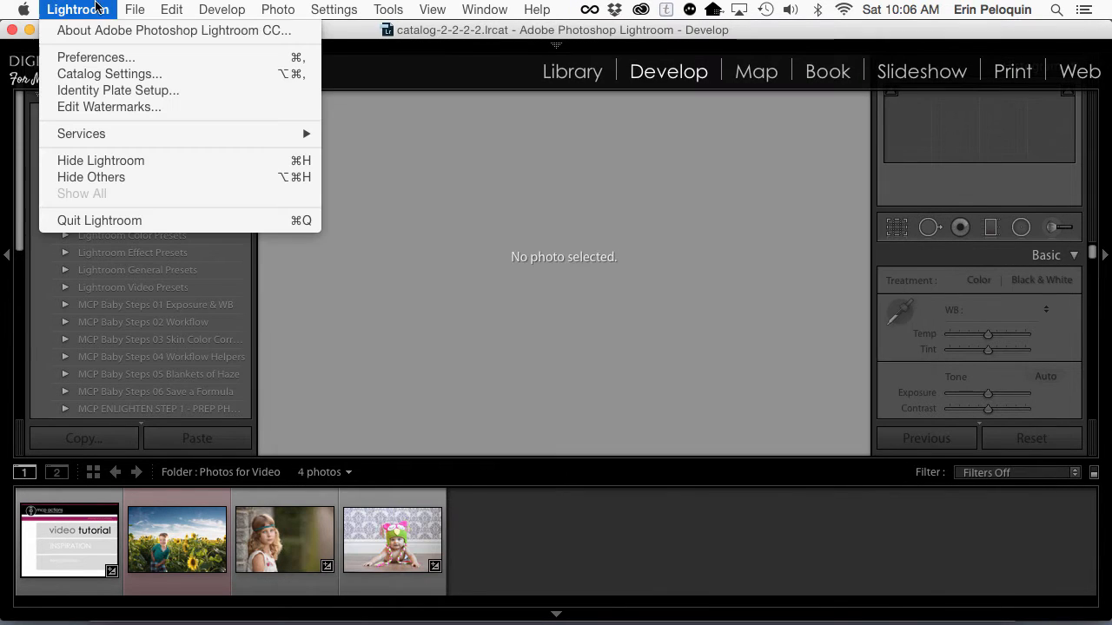
click(100, 222)
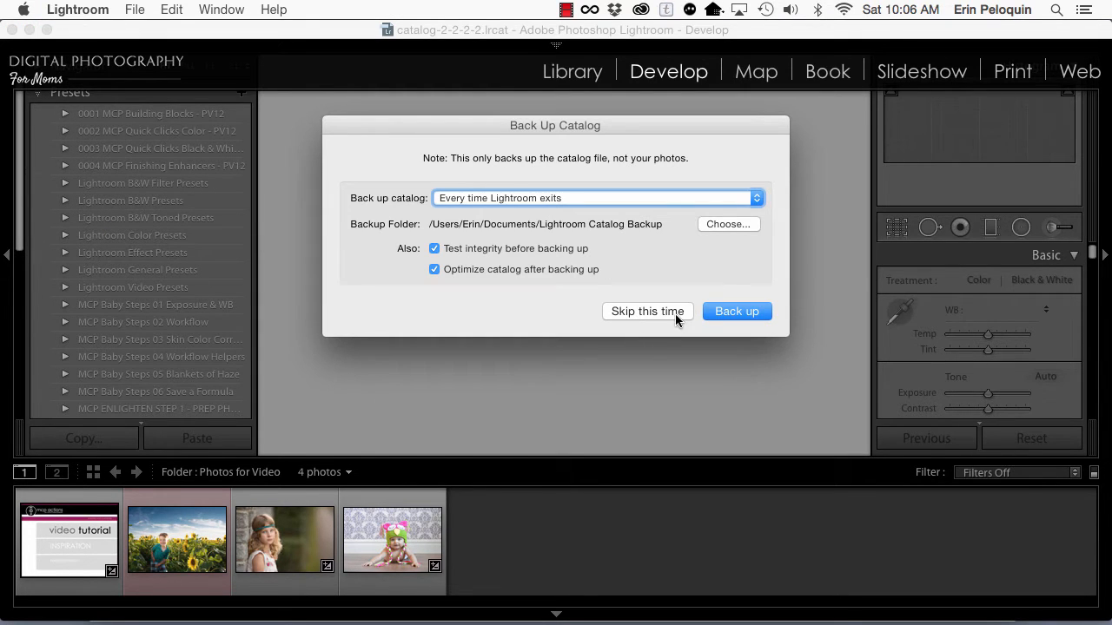
click(675, 314)
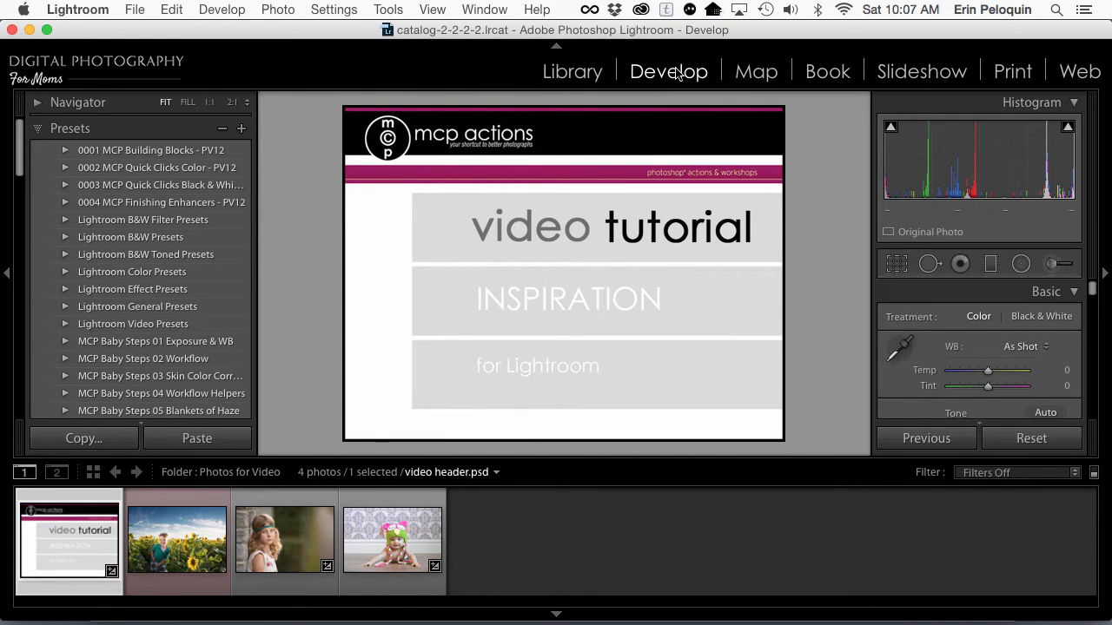
Step: Find the MCP Inspiration groups among the develop presets and collapse the MCP Inspiration 7 - Polish group
click(66, 132)
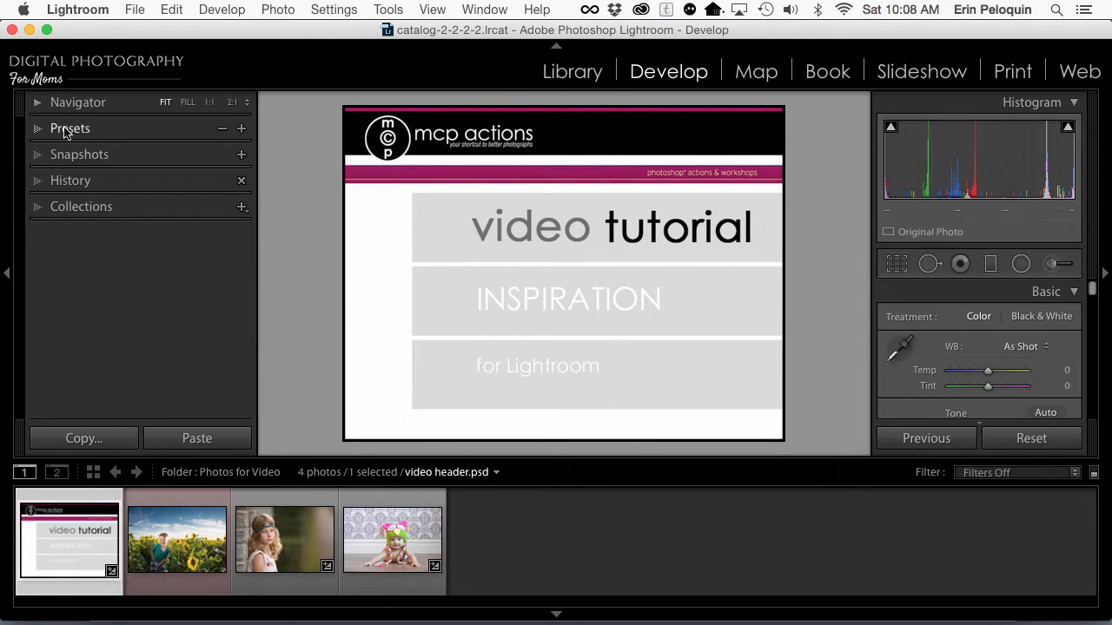
click(65, 130)
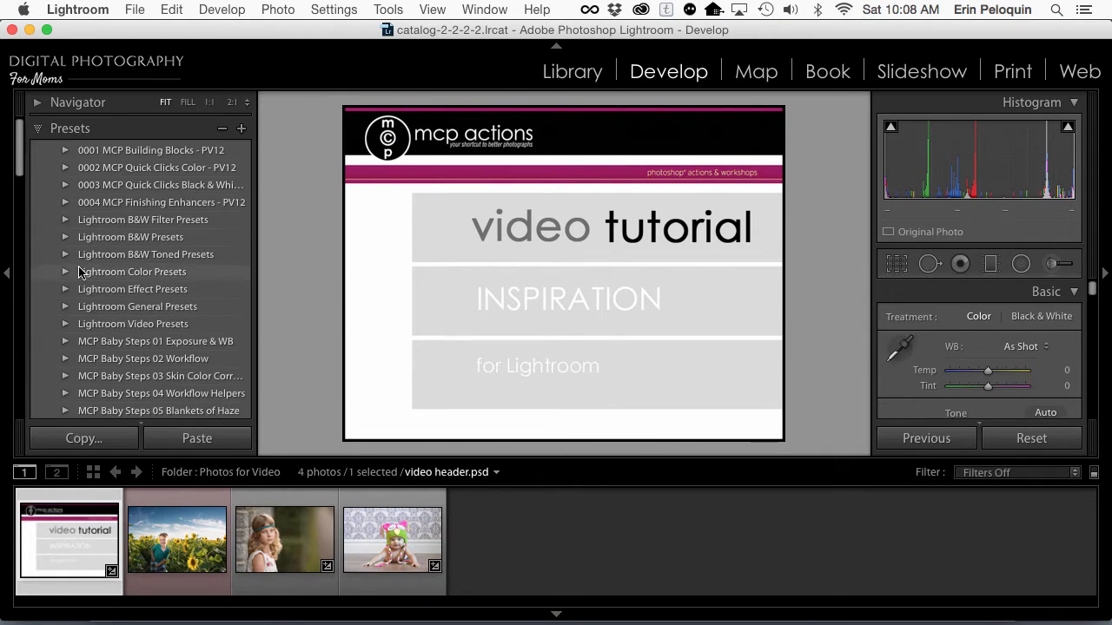
scroll(126, 313, down, 10)
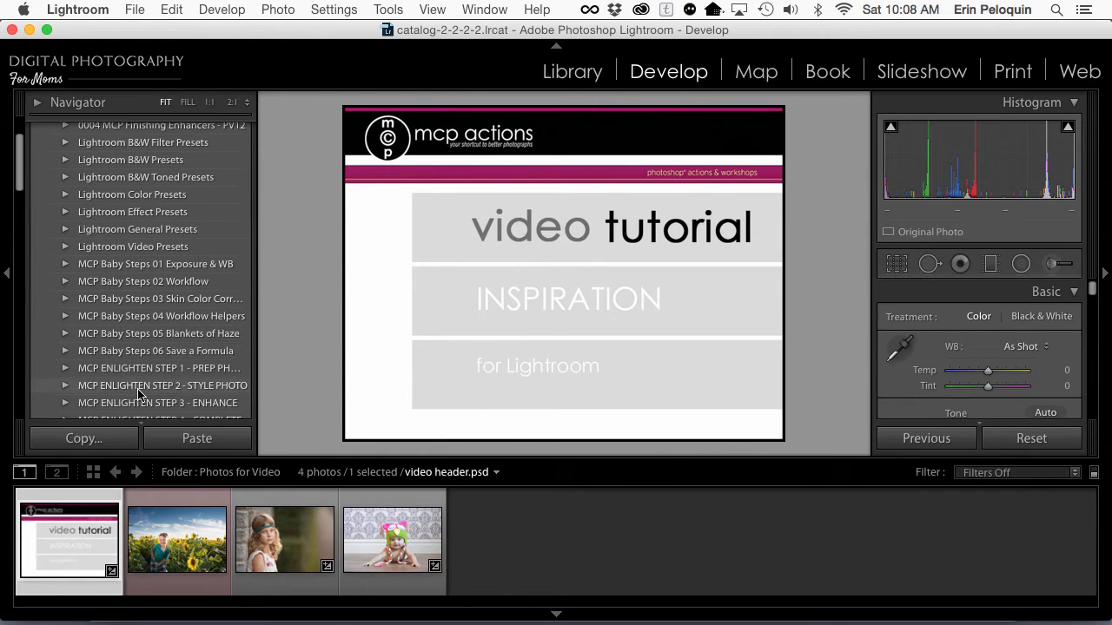
scroll(138, 392, down, 2)
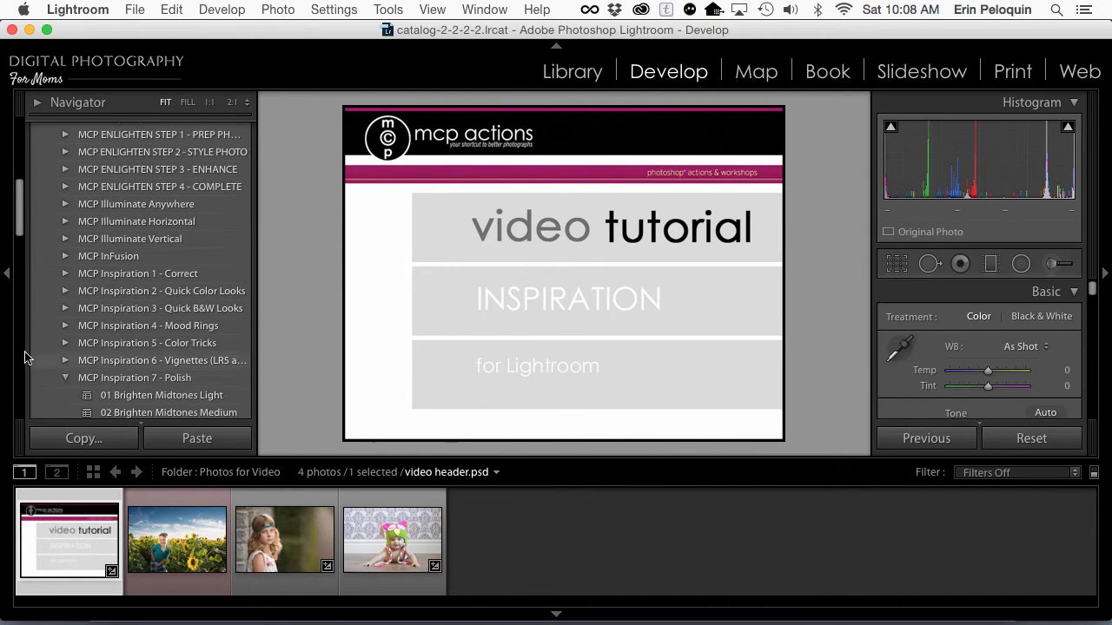
click(67, 380)
scroll(71, 384, down, 1)
scroll(69, 383, down, 3)
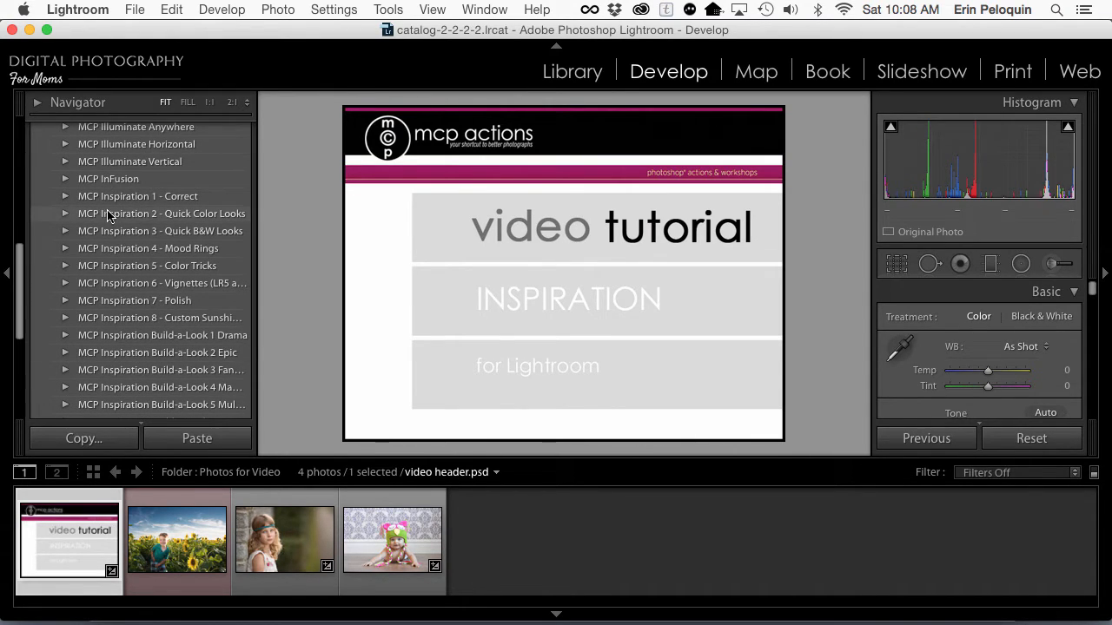
Step: Look over the MCP Inspiration groups from Correct to Build-a-Look 7 and check the presets inside MCP Inspiration 1 - Correct
click(118, 205)
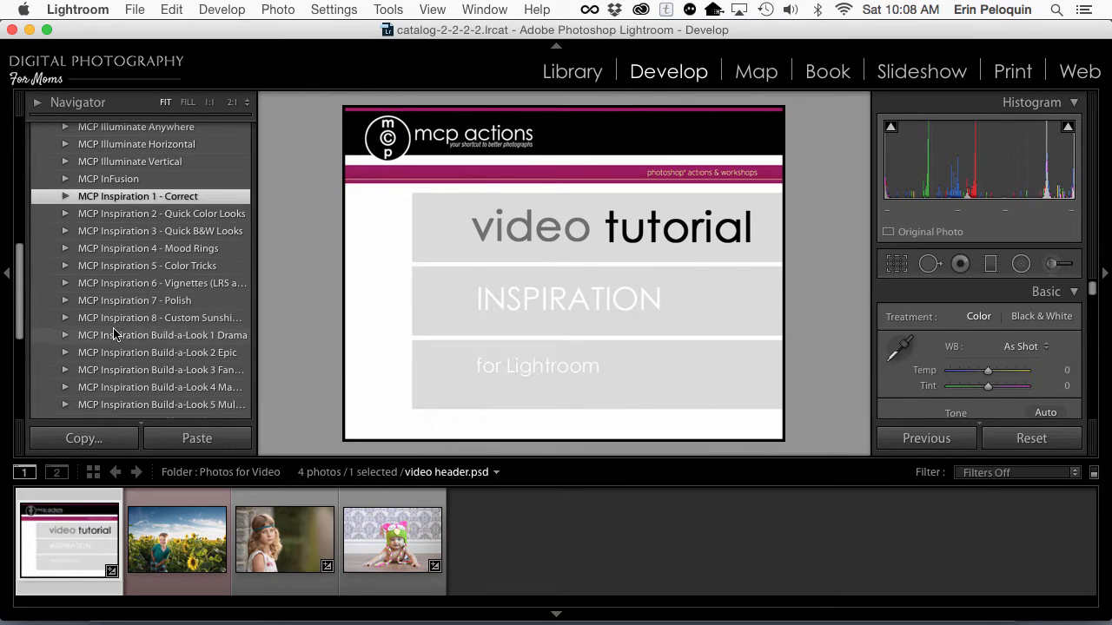
scroll(113, 345, down, 2)
scroll(111, 346, down, 3)
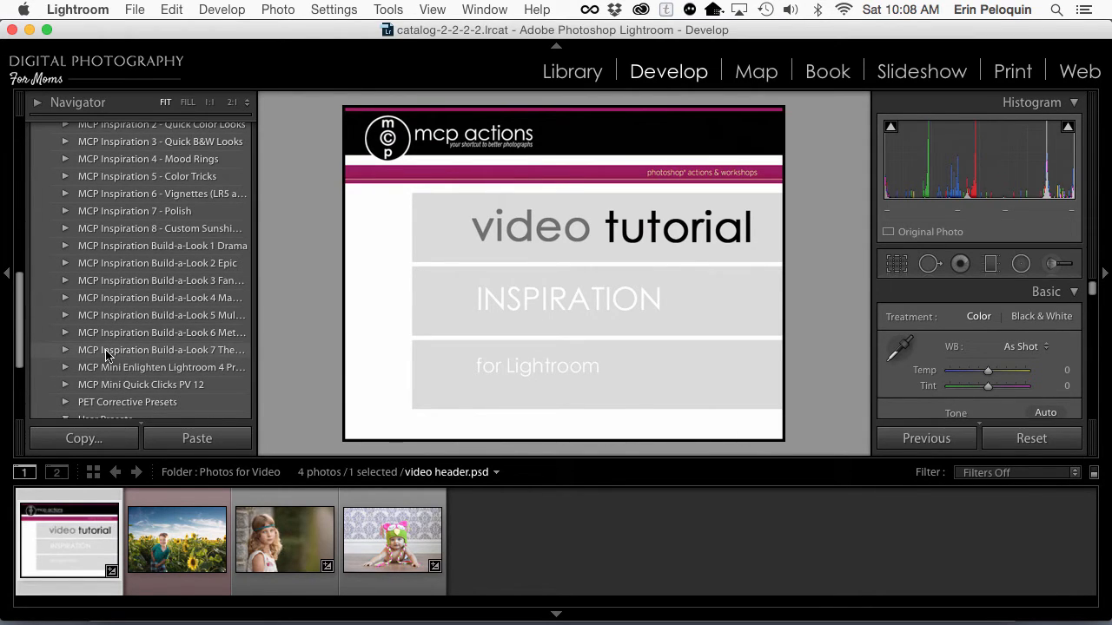
scroll(106, 354, up, 3)
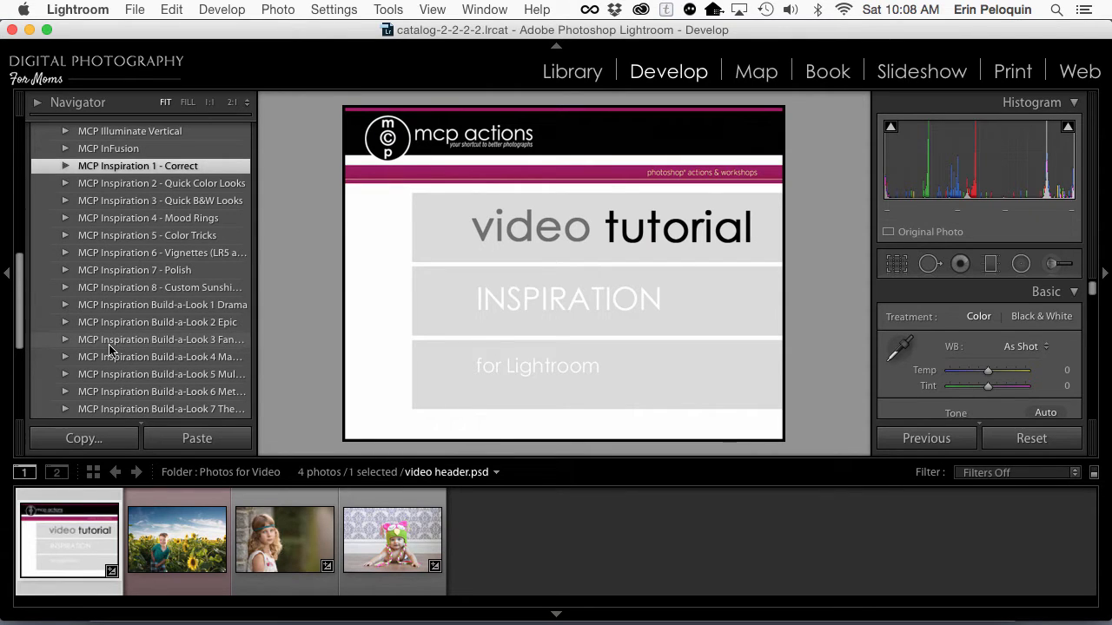
click(66, 166)
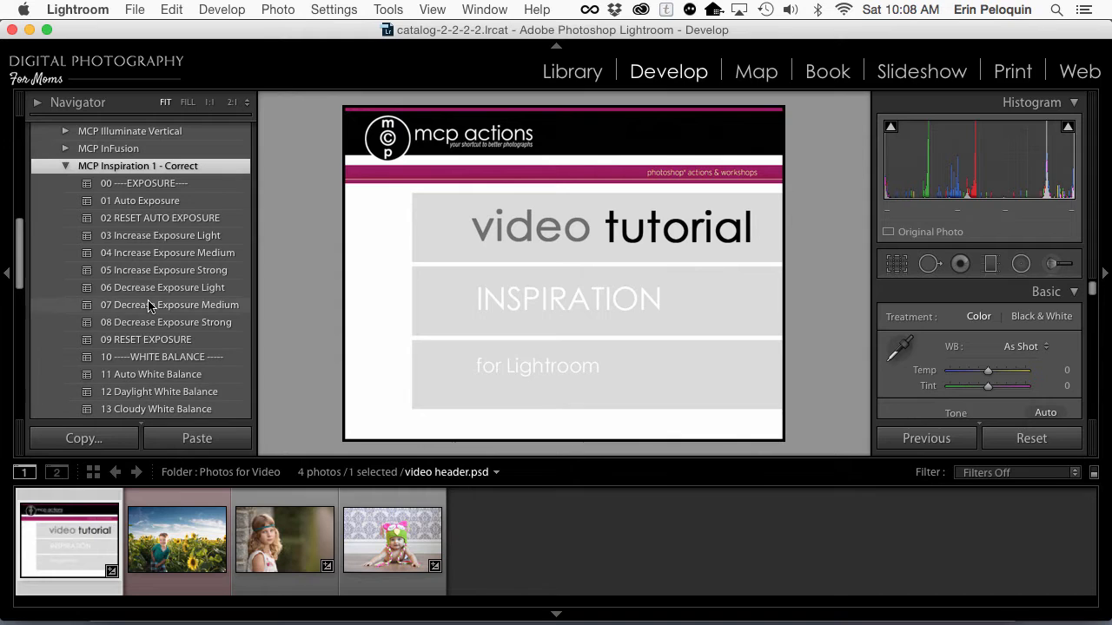
click(66, 167)
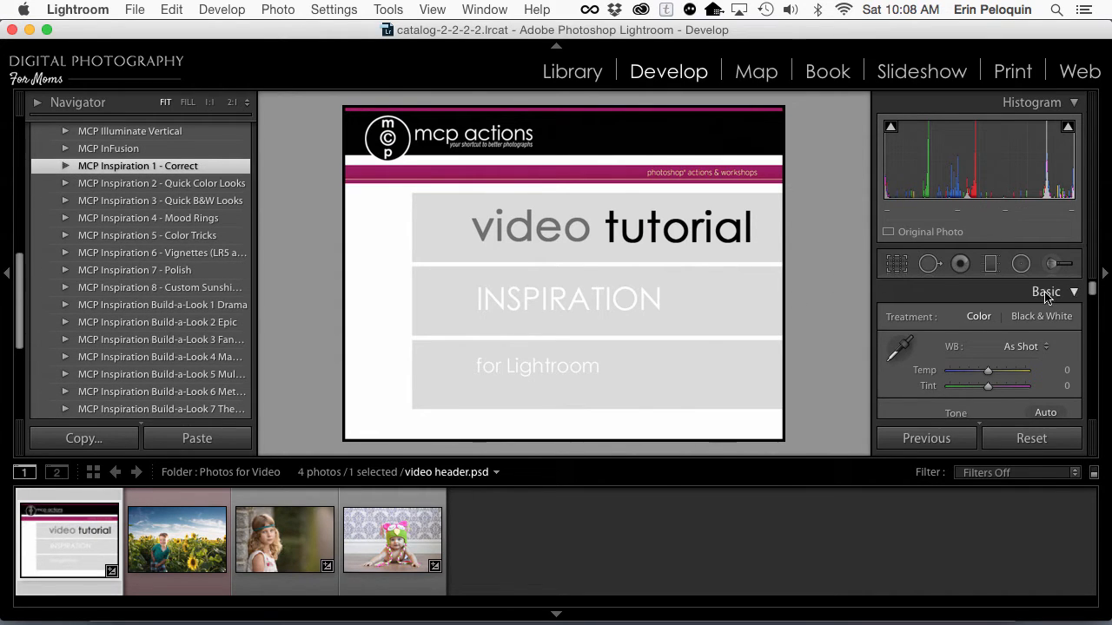
Step: Check the Adjustment Brush's effect presets through to the end of the list and close the brush with the sunflower field photo selected
click(1049, 264)
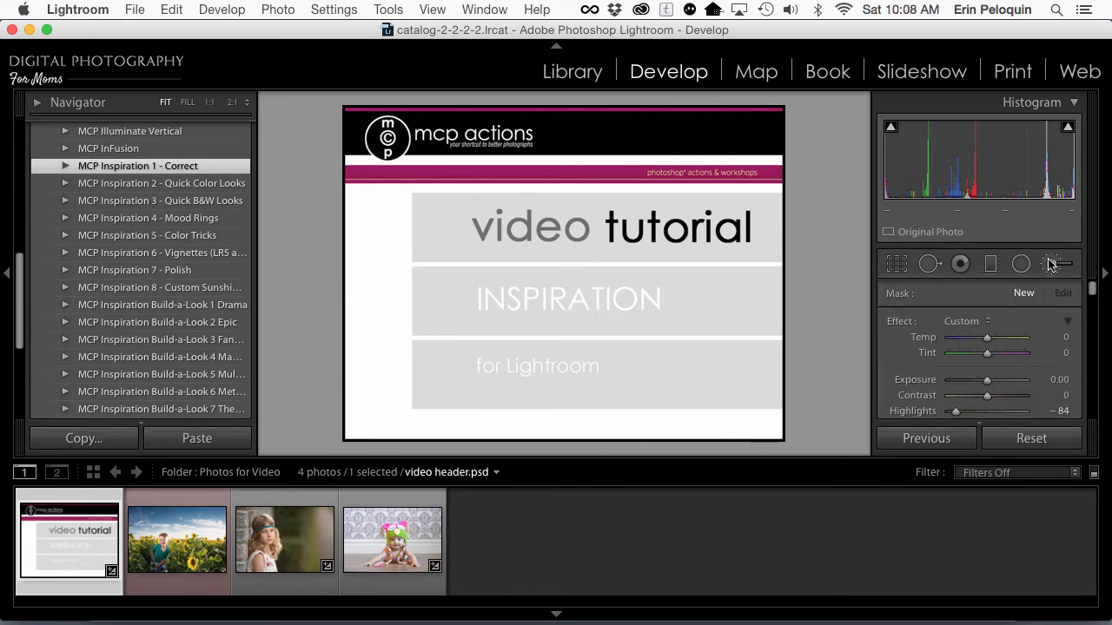
click(966, 324)
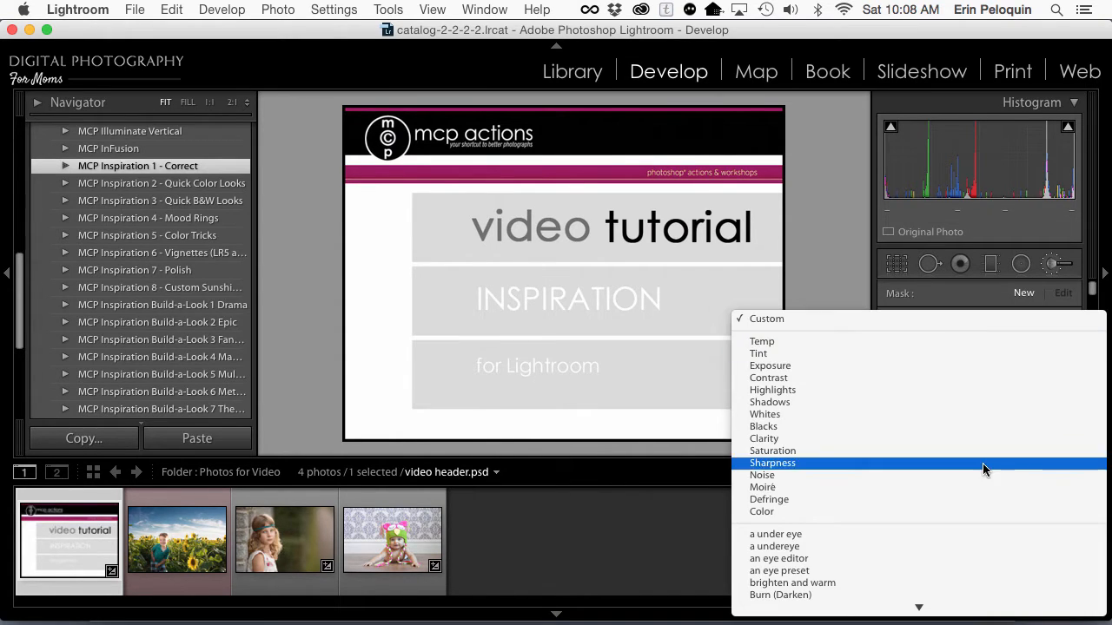
scroll(983, 469, down, 10)
scroll(955, 516, down, 20)
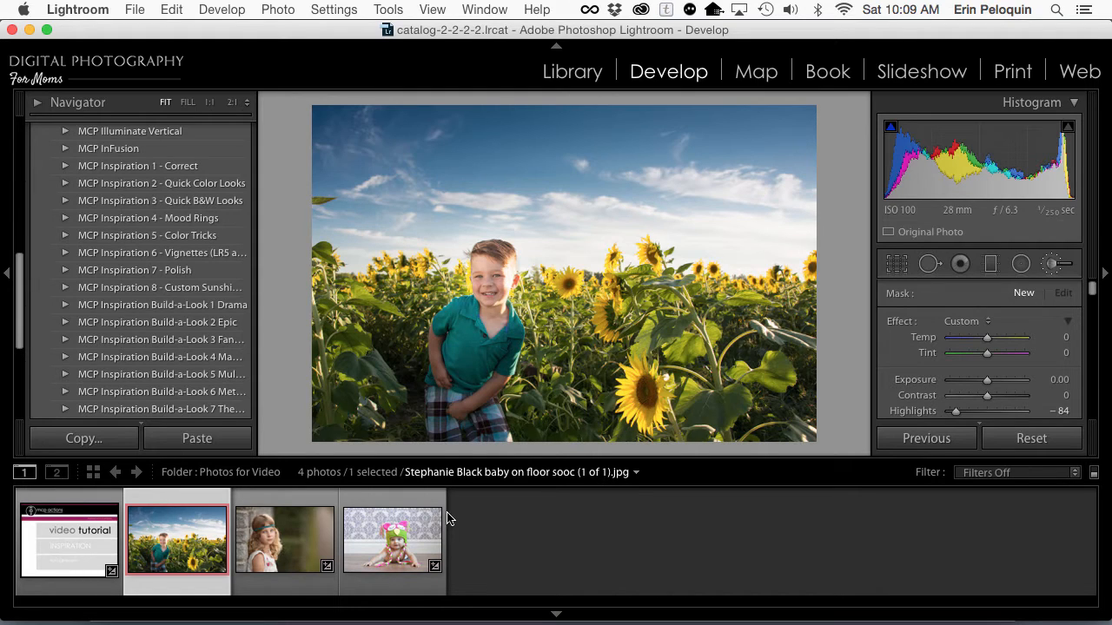
key(k)
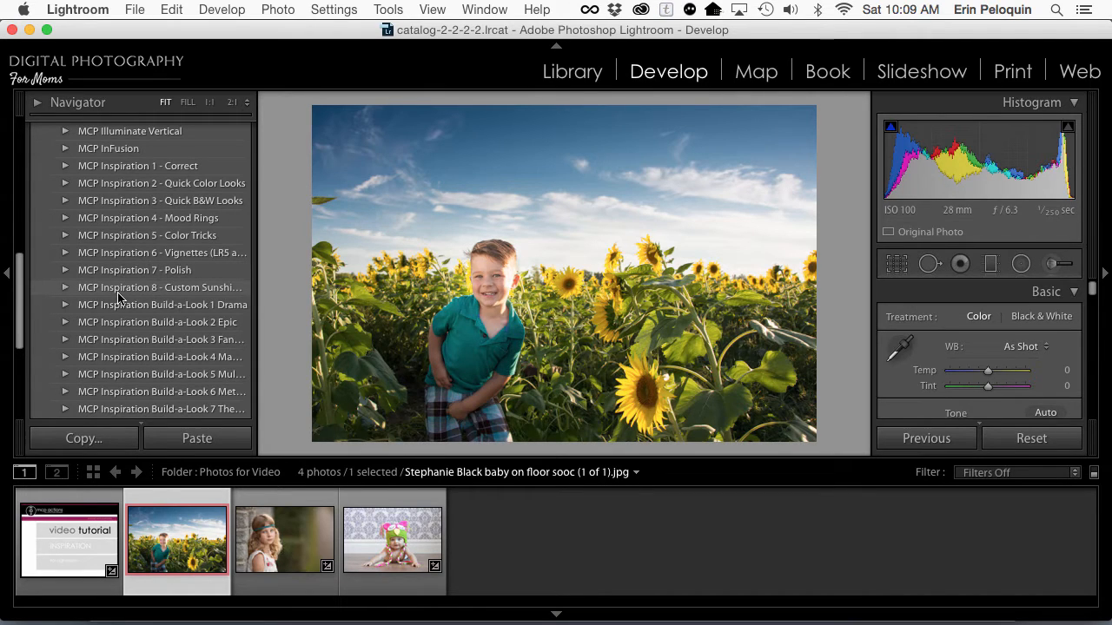
Step: Review the presets in the MCP Inspiration 1 - Correct and 2 - Quick Color Looks groups, collapsing each group again
click(62, 166)
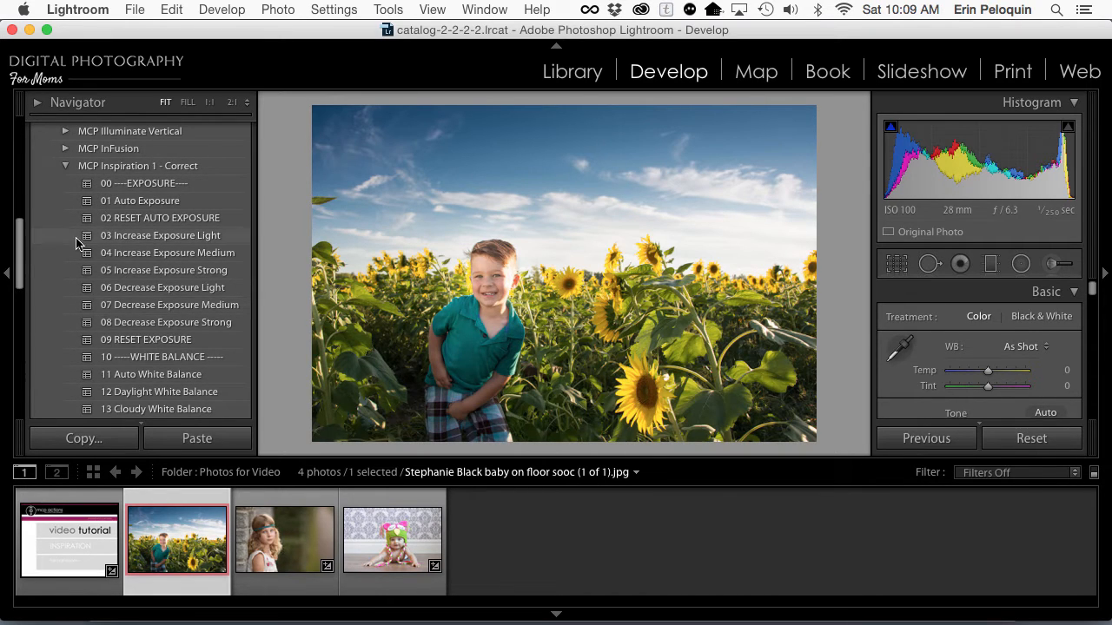
click(66, 166)
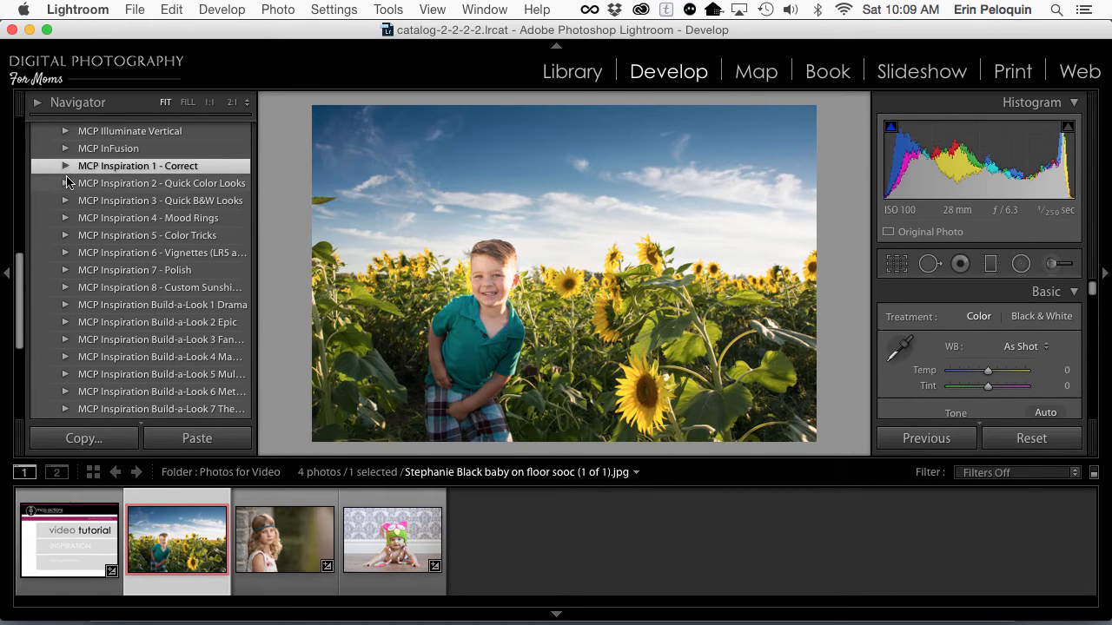
click(66, 183)
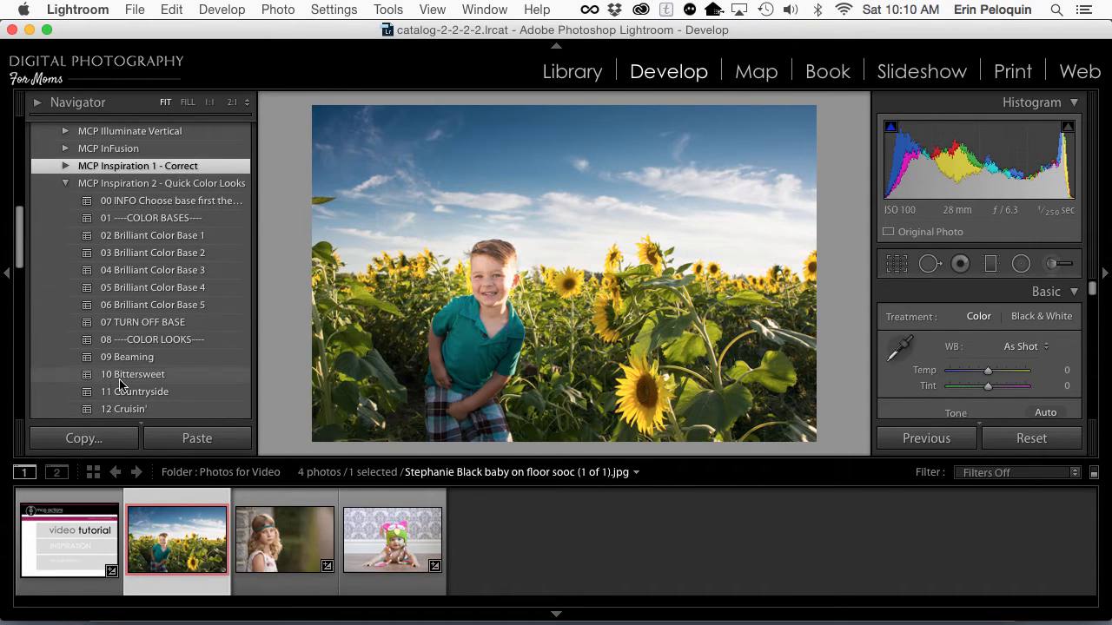
scroll(122, 385, down, 3)
scroll(122, 385, down, 10)
scroll(130, 261, up, 10)
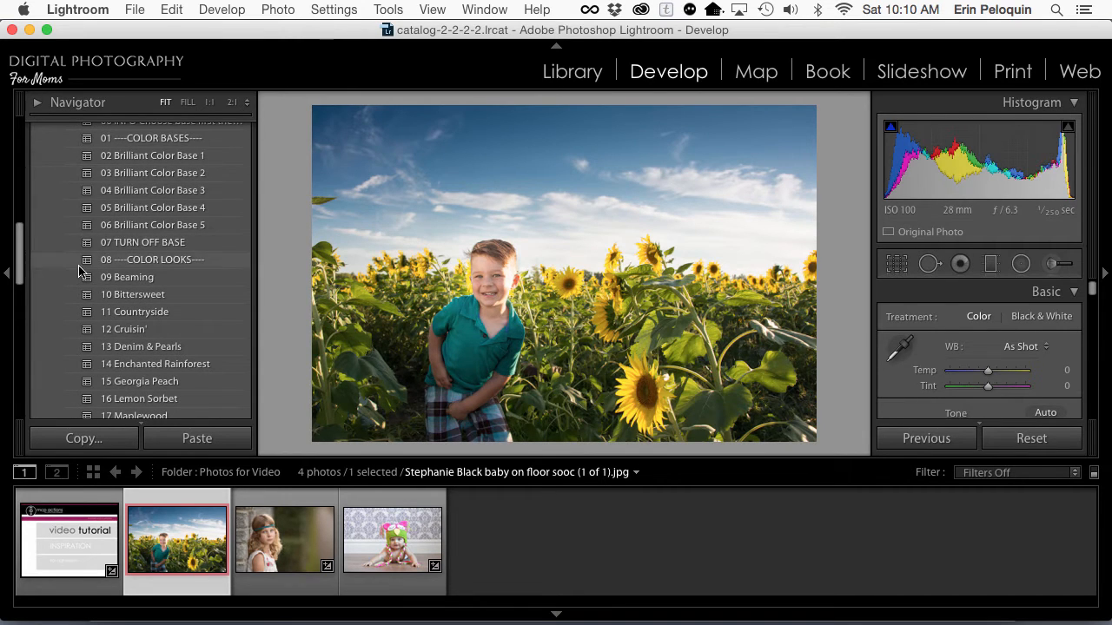
scroll(74, 217, up, 1)
click(66, 149)
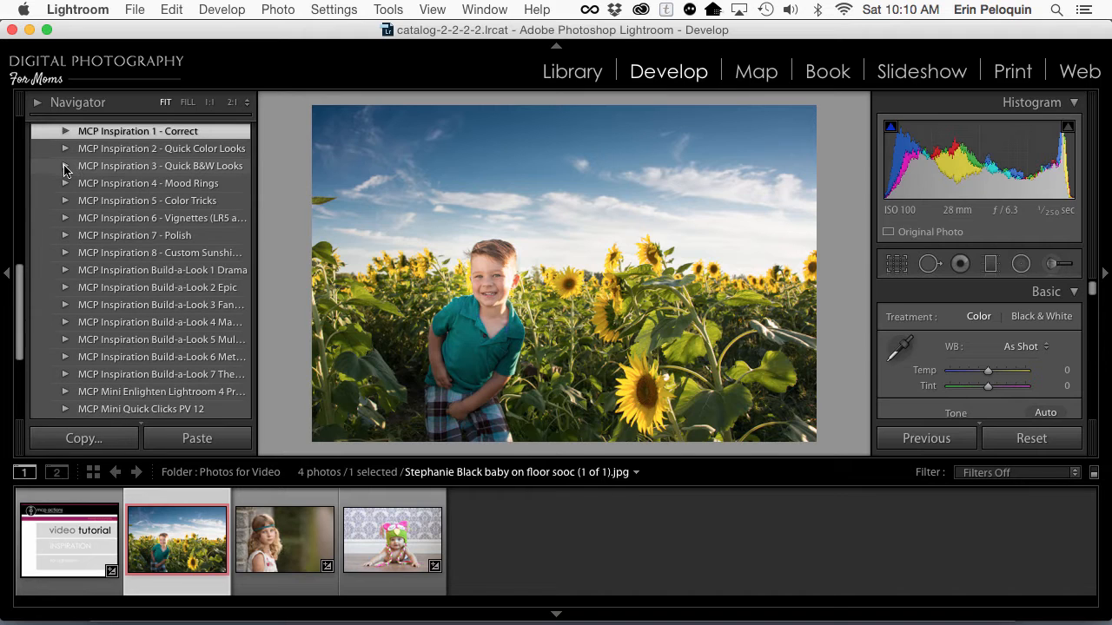
Step: Review the overlay, haze and toned blur presets in the MCP Inspiration 4 - Mood Rings group and collapse it
click(65, 183)
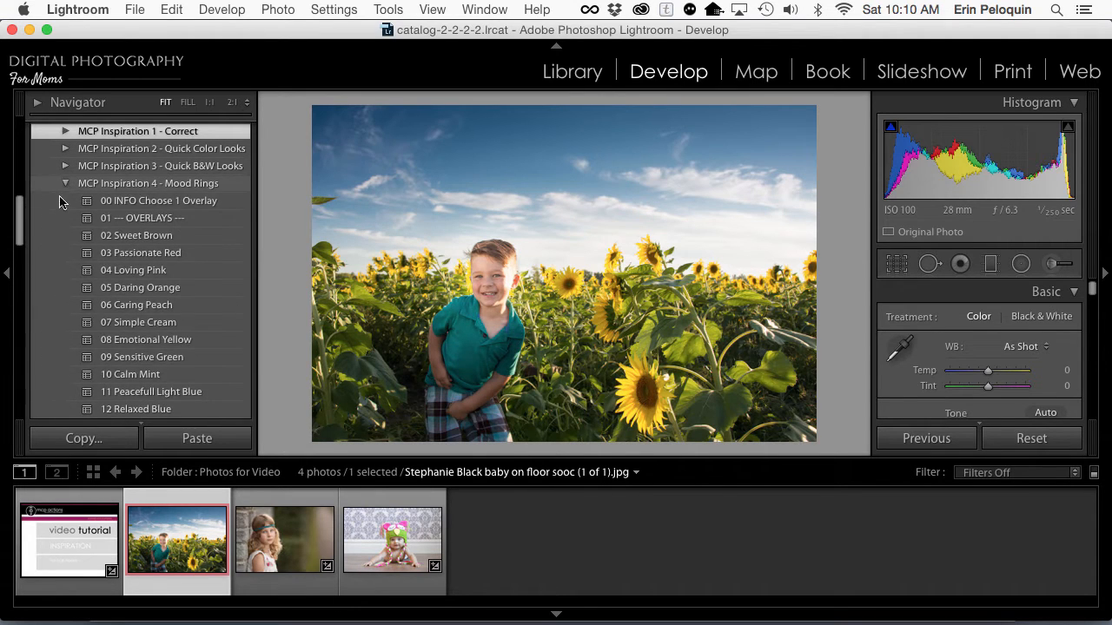
scroll(139, 378, down, 6)
scroll(139, 380, down, 5)
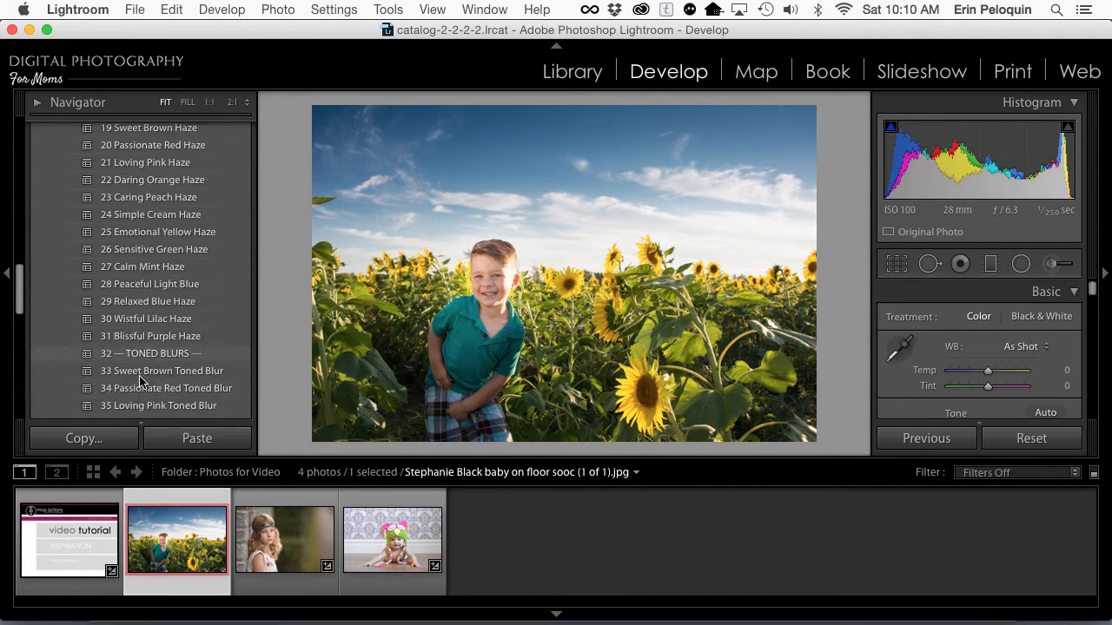
scroll(139, 380, up, 6)
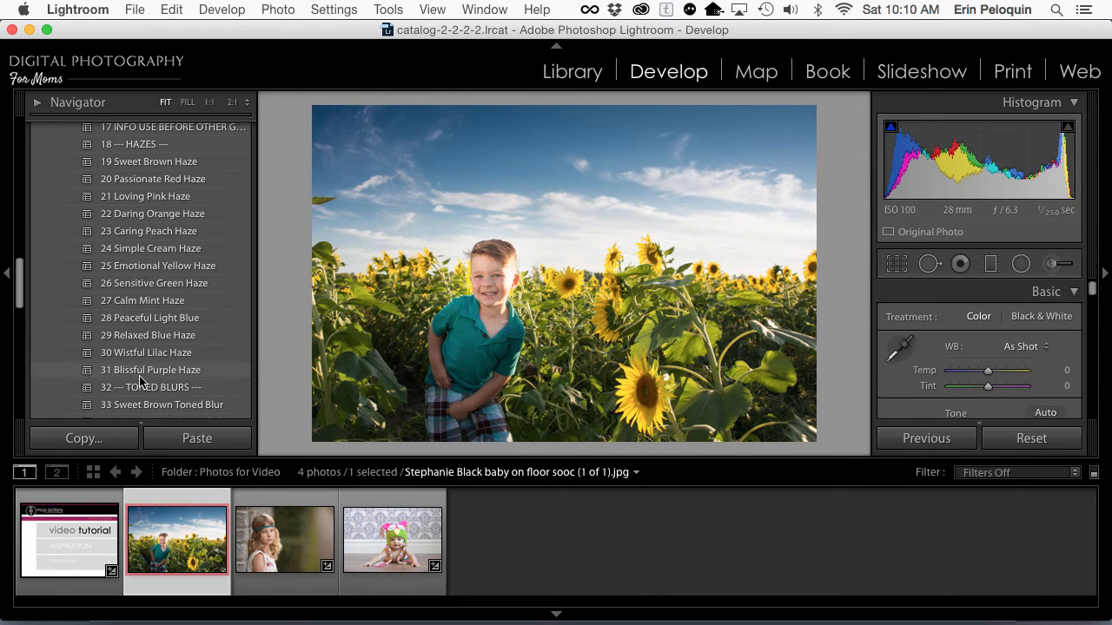
scroll(76, 251, up, 8)
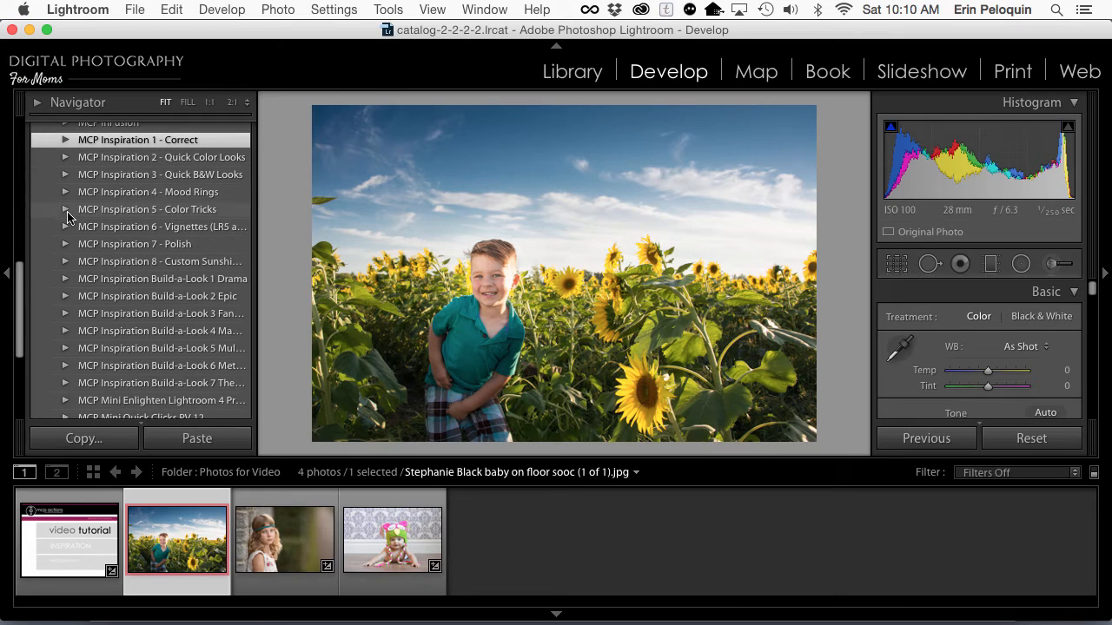
Step: Review the presets in the MCP Inspiration 5 - Color Tricks and 7 - Polish groups, collapsing each group again
click(66, 209)
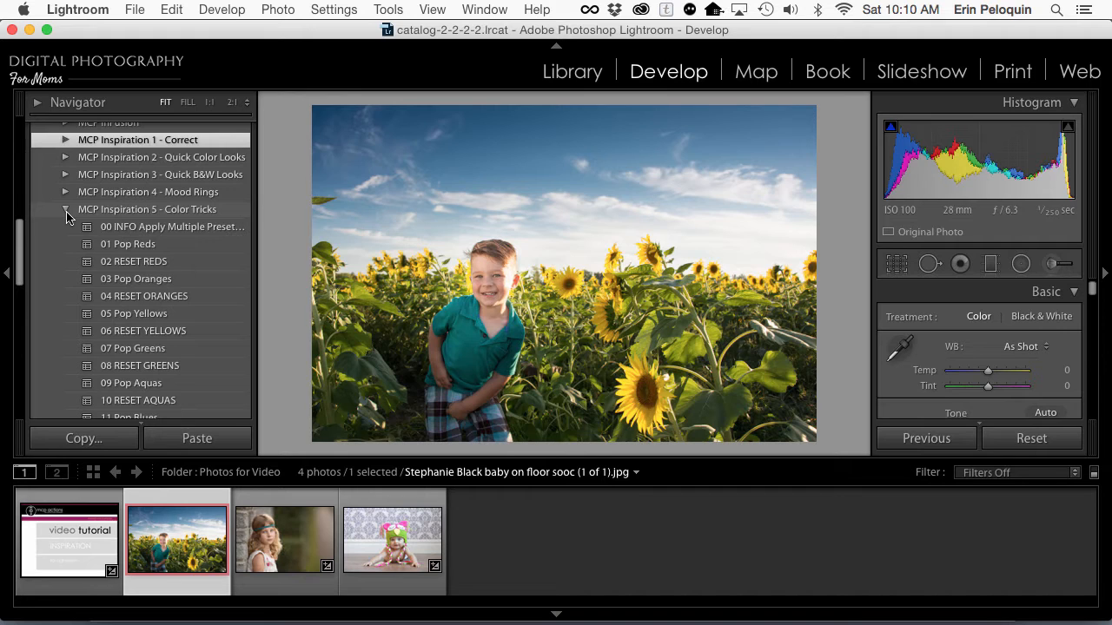
click(66, 209)
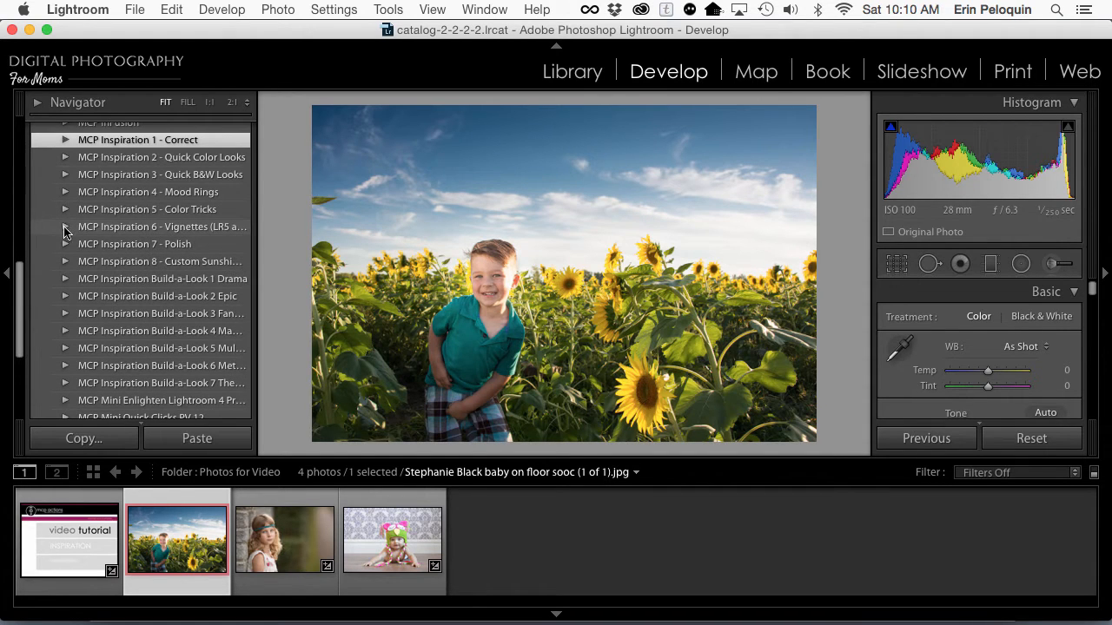
click(66, 244)
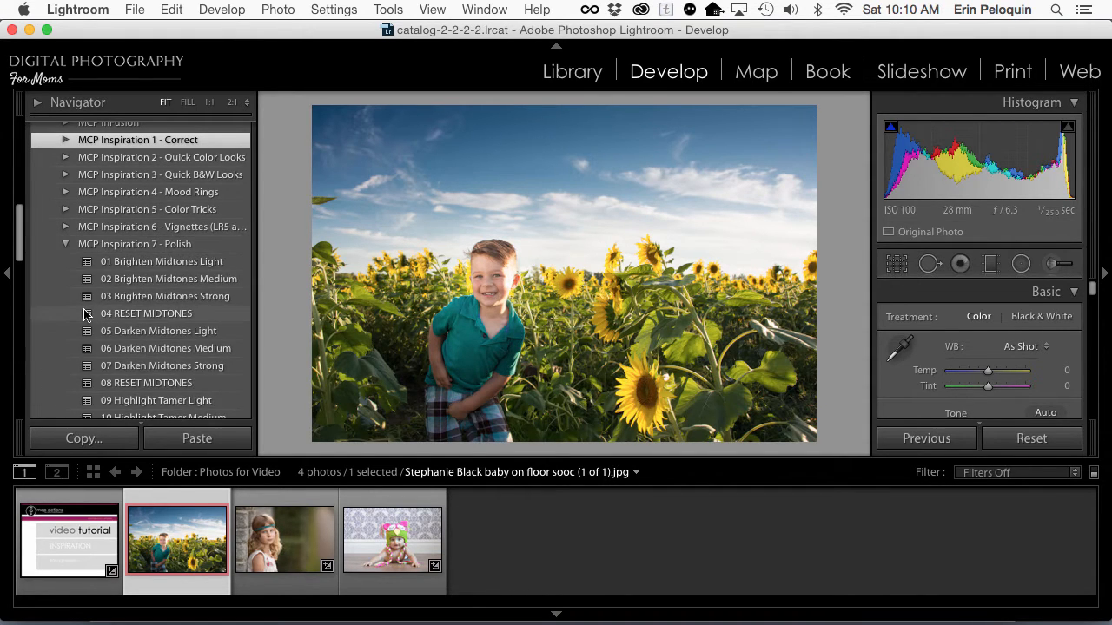
scroll(87, 321, down, 1)
scroll(100, 334, down, 3)
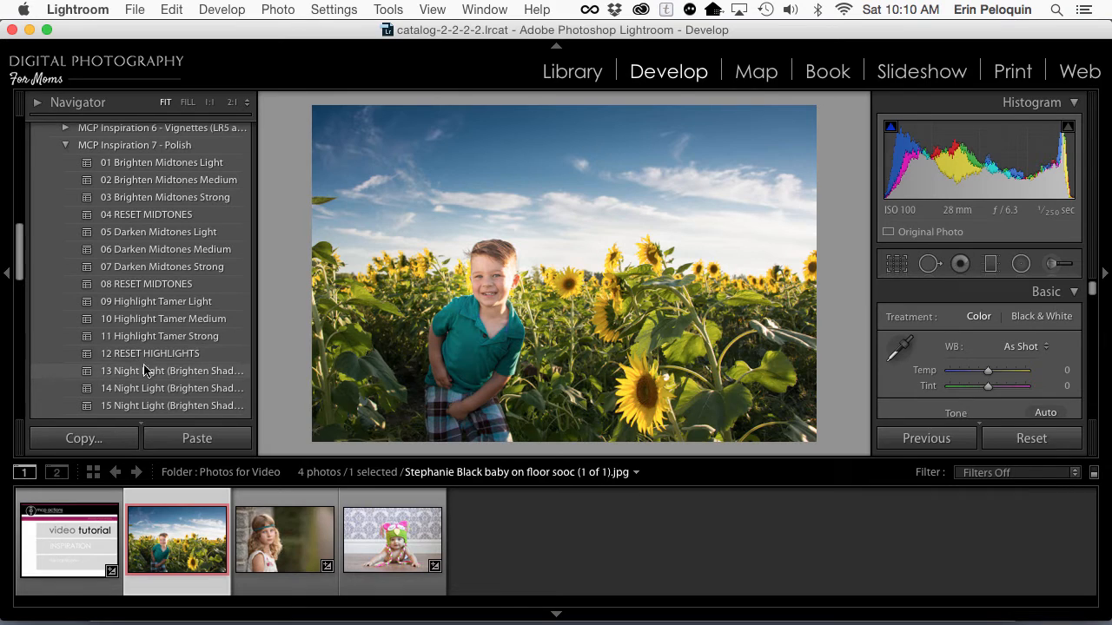
click(64, 146)
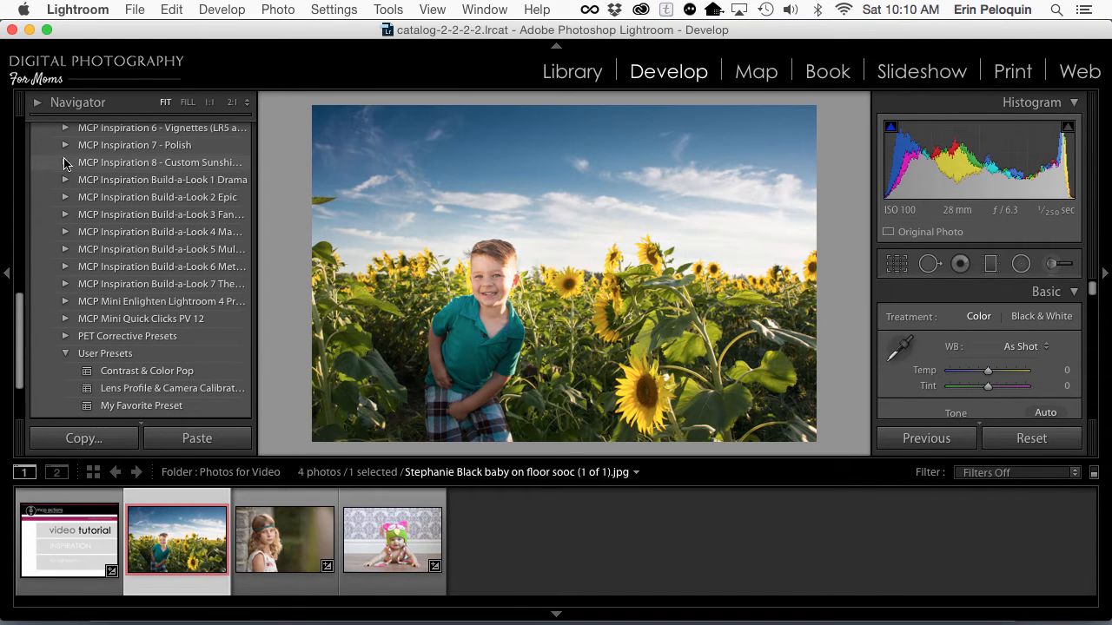
Step: Review the sunshine and sun beam presets in the MCP Inspiration 8 - Custom Sunshine group and collapse it
click(66, 163)
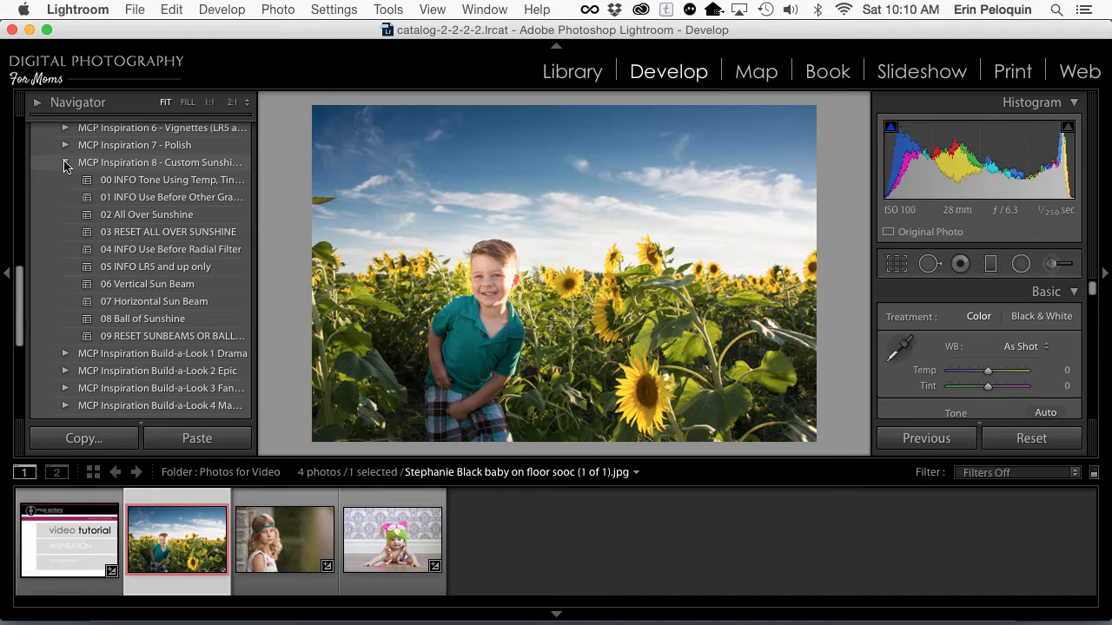
click(65, 163)
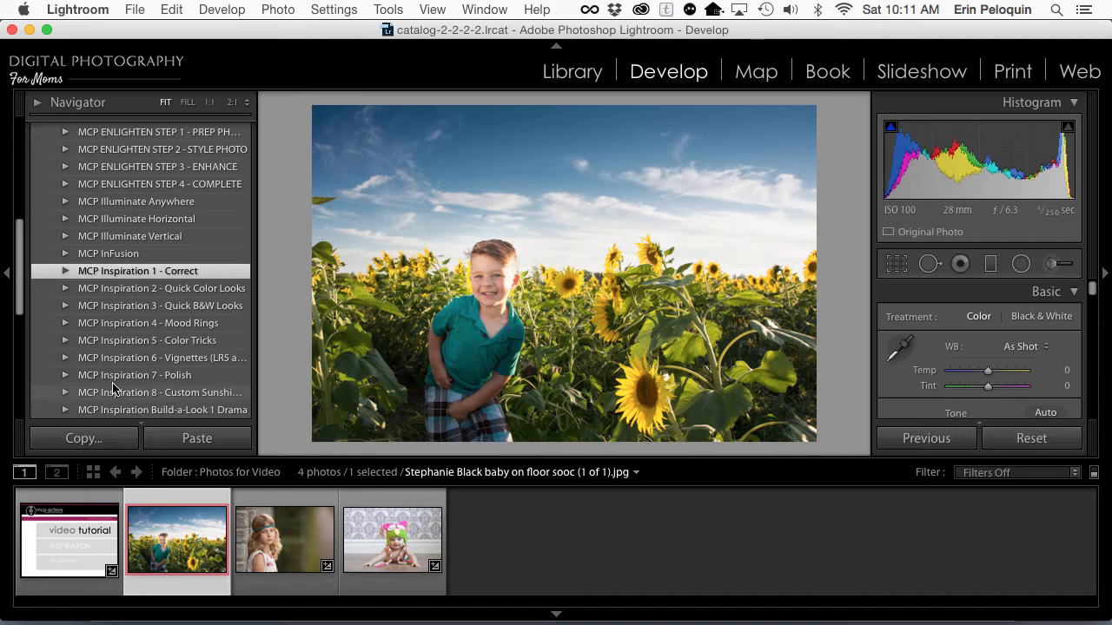
Step: Compare Brilliant Color Base 1 and Base 5 from MCP Inspiration 2 - Quick Color Looks on the sunflower photo and settle on Base 1
click(64, 289)
scroll(66, 290, down, 5)
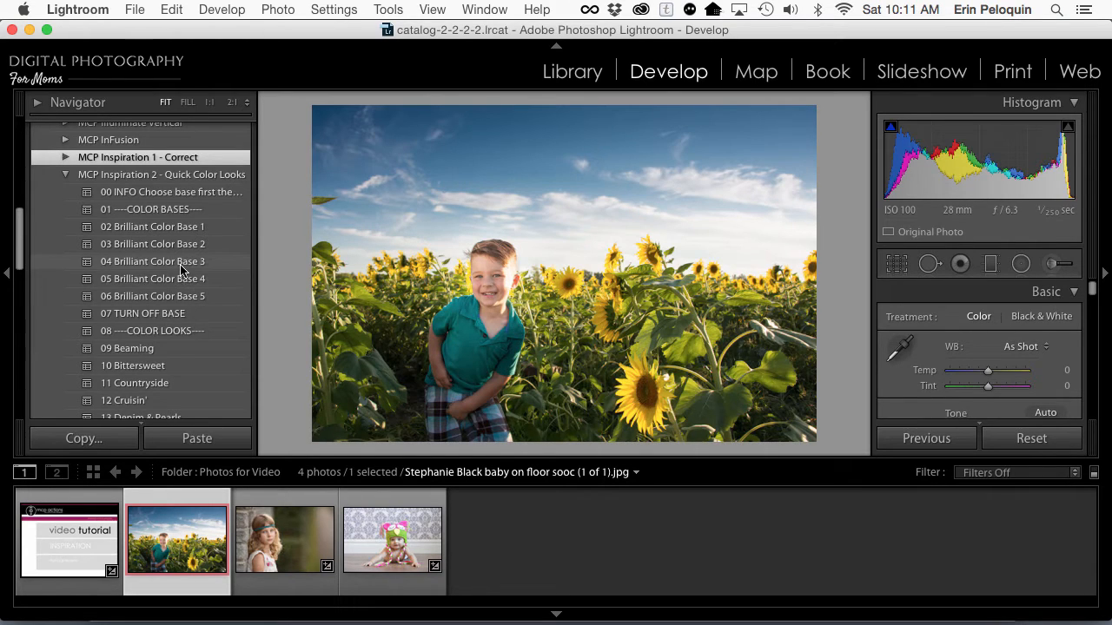
click(156, 229)
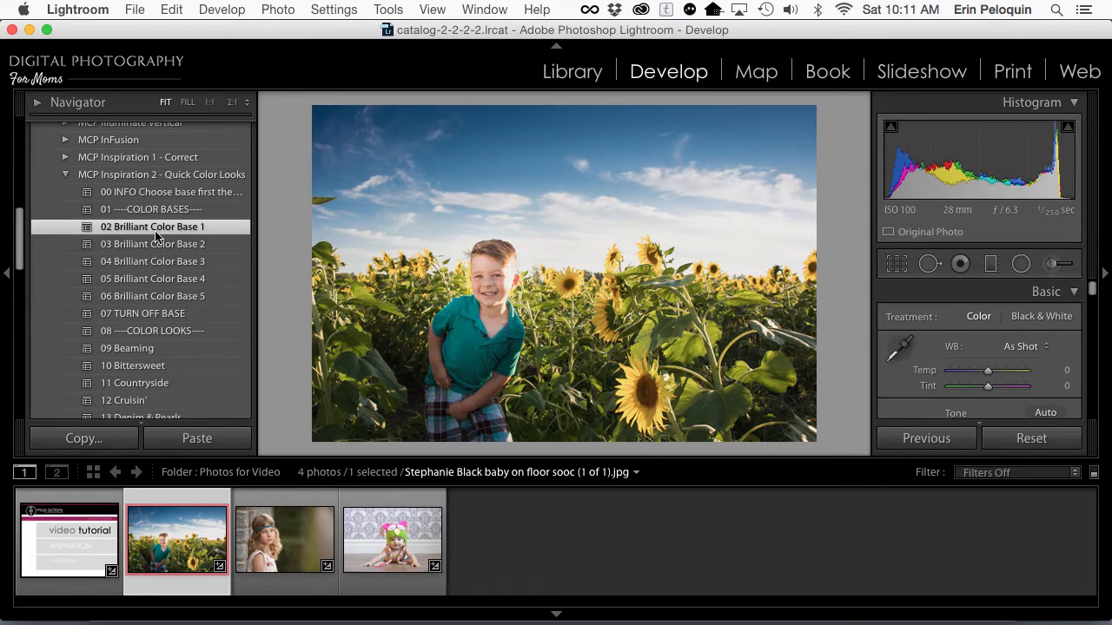
click(145, 292)
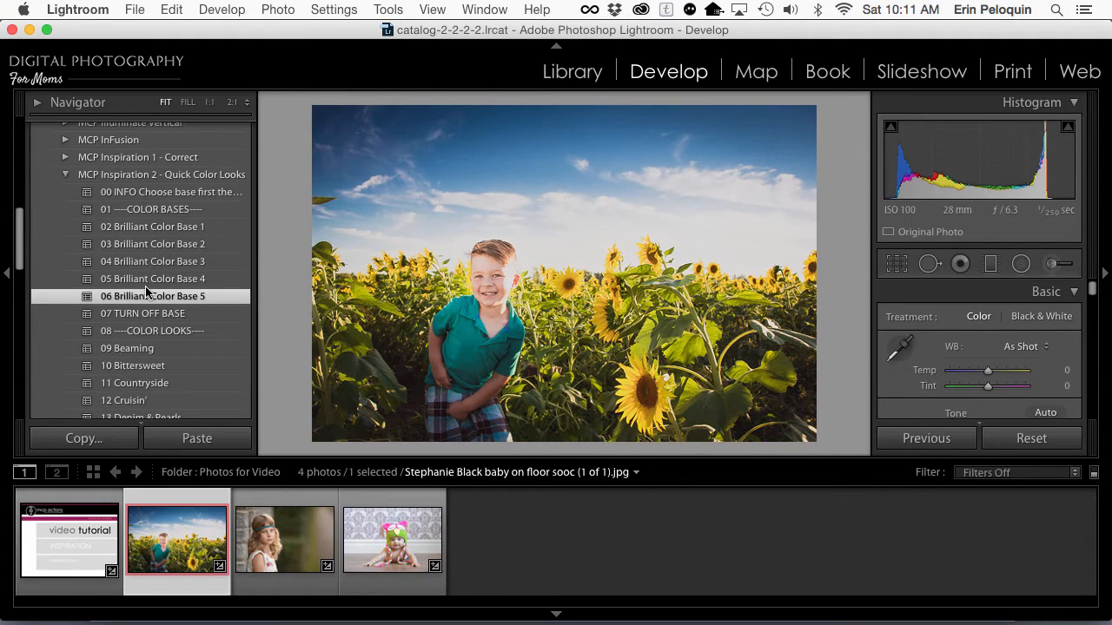
click(138, 227)
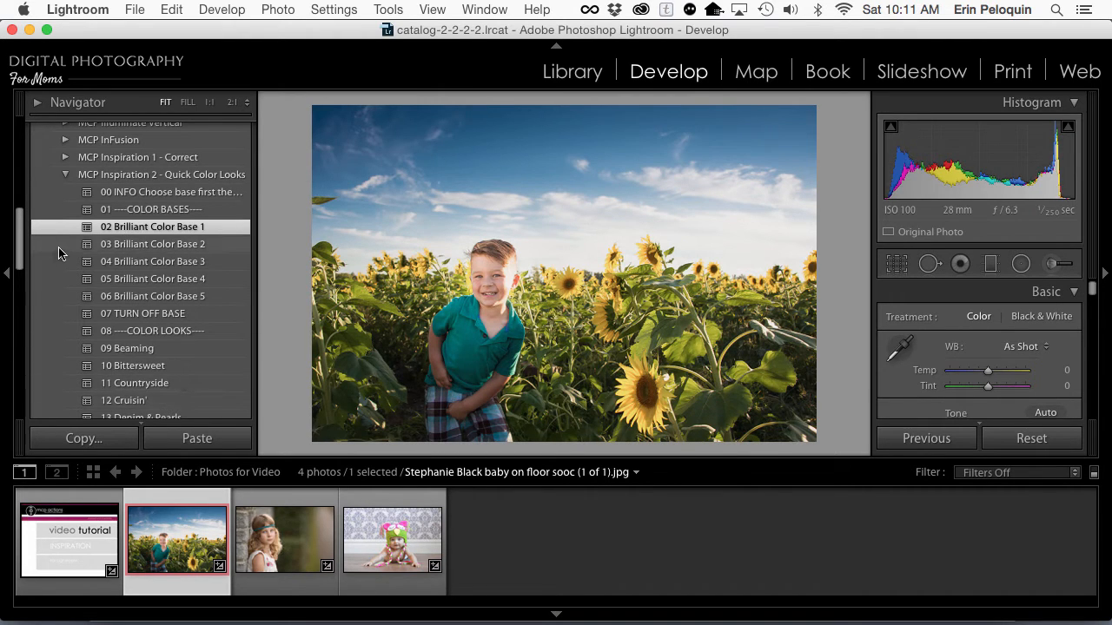
Step: Apply Night Light (Brighten Shadows) Light and Highlight Tamer Light from MCP Inspiration 7 - Polish, widening the preset list to show full names
scroll(60, 322, down, 15)
scroll(102, 401, up, 2)
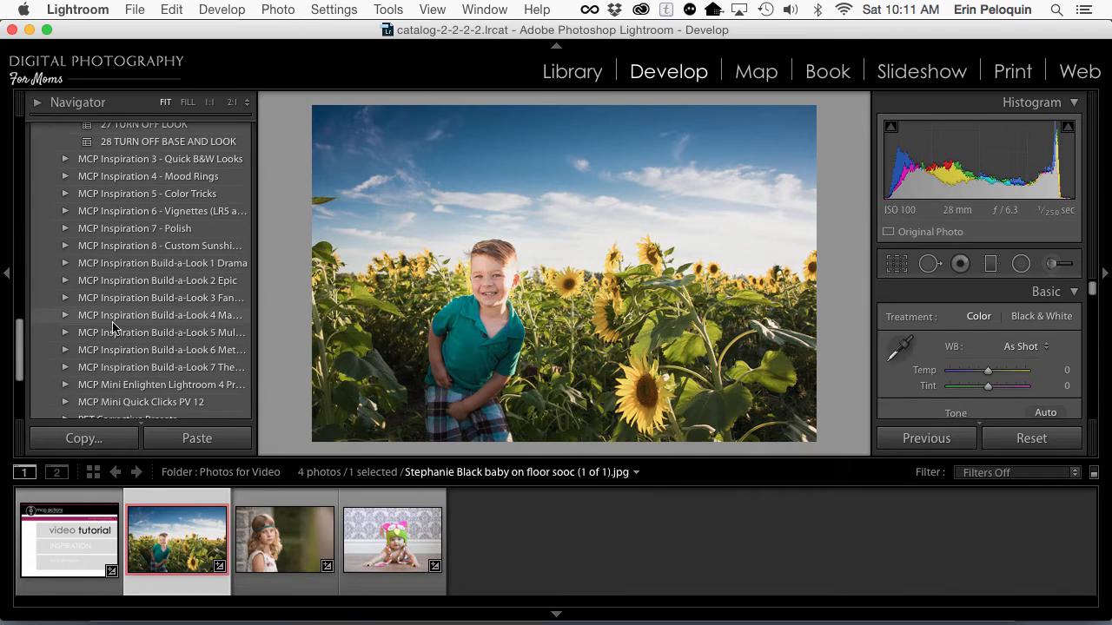
click(63, 229)
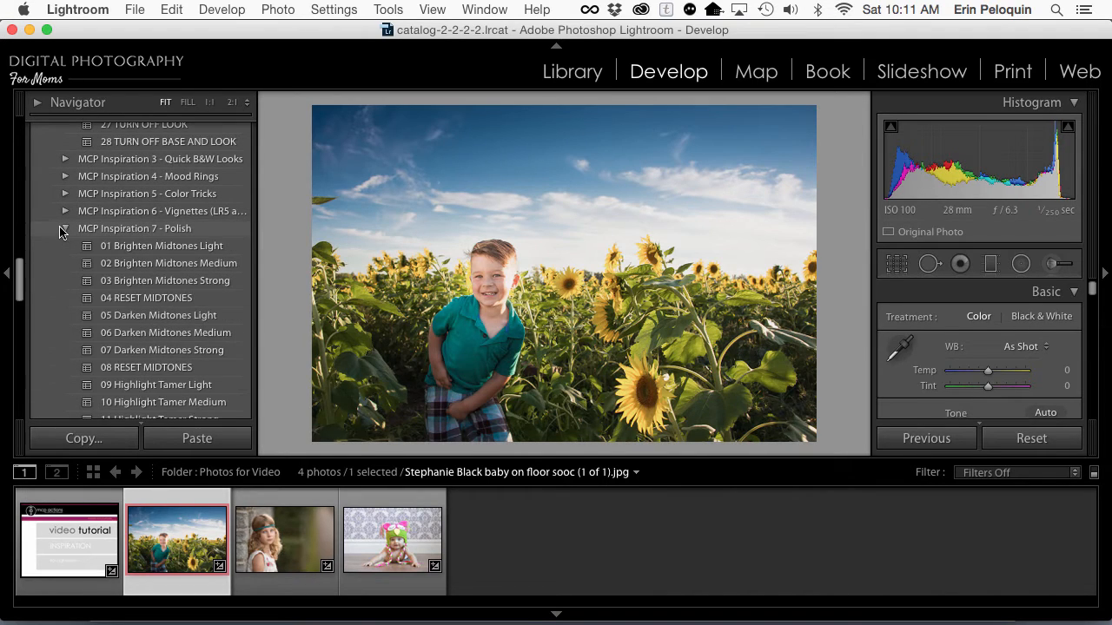
scroll(67, 318, down, 1)
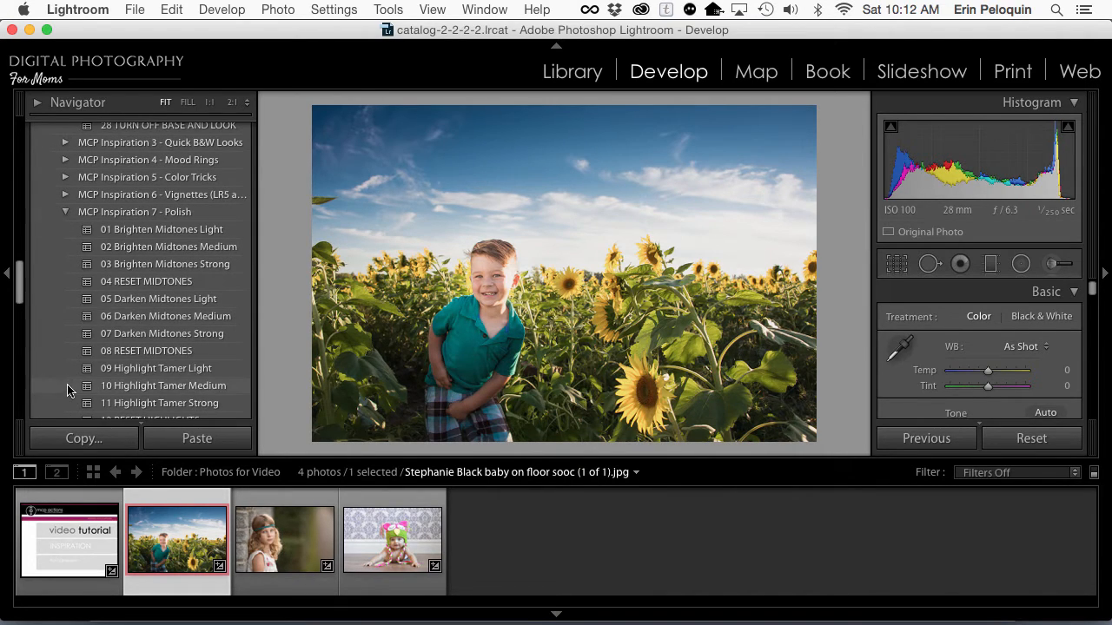
scroll(68, 390, down, 3)
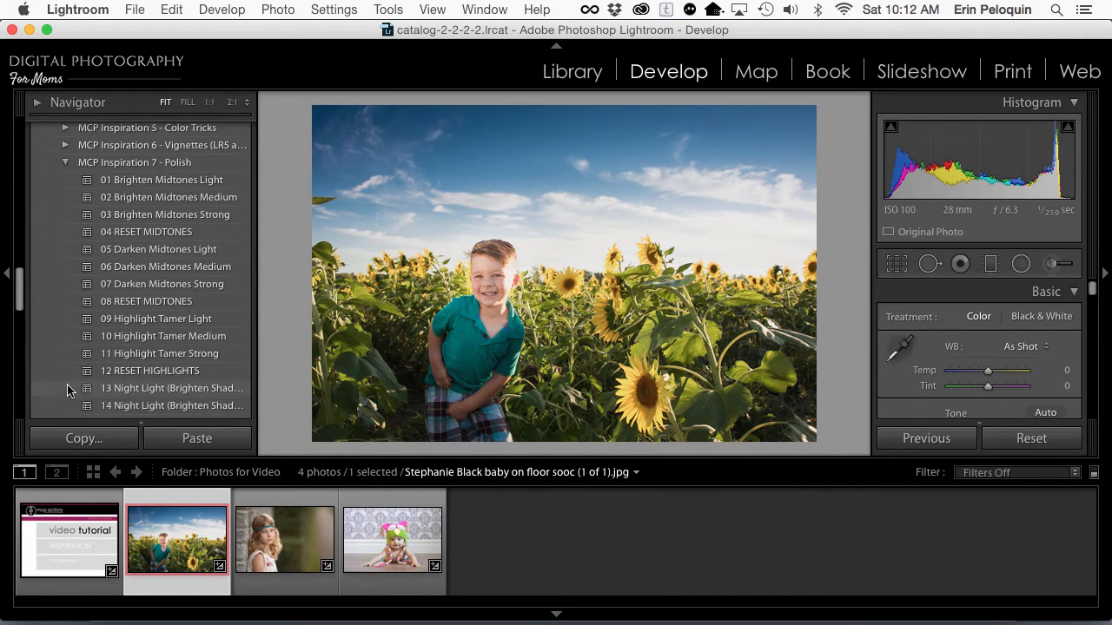
click(148, 386)
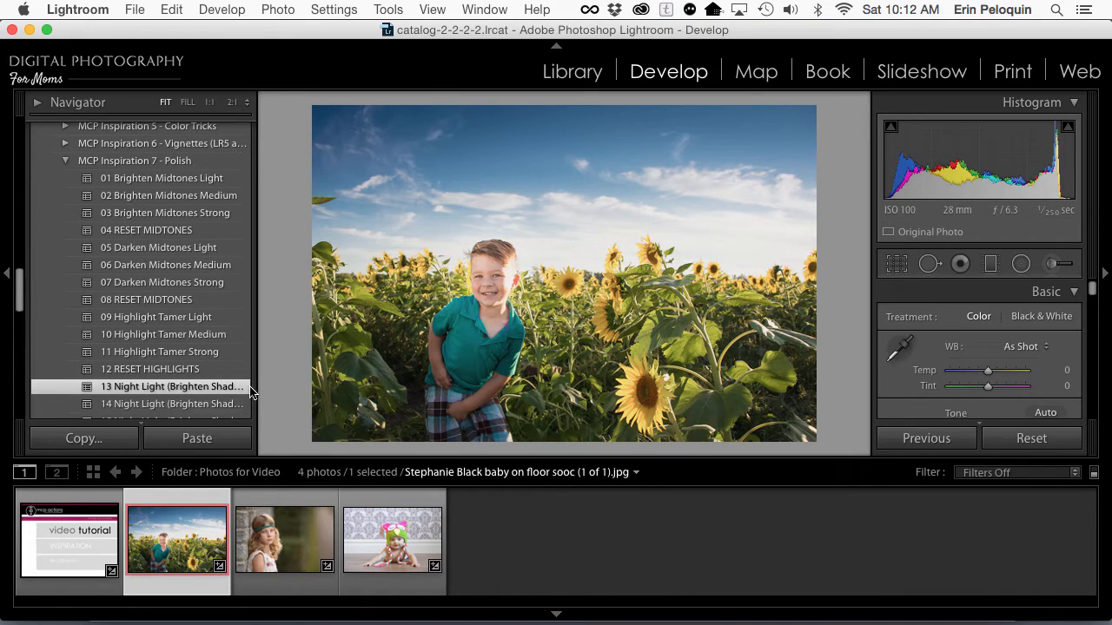
drag(251, 387, 304, 387)
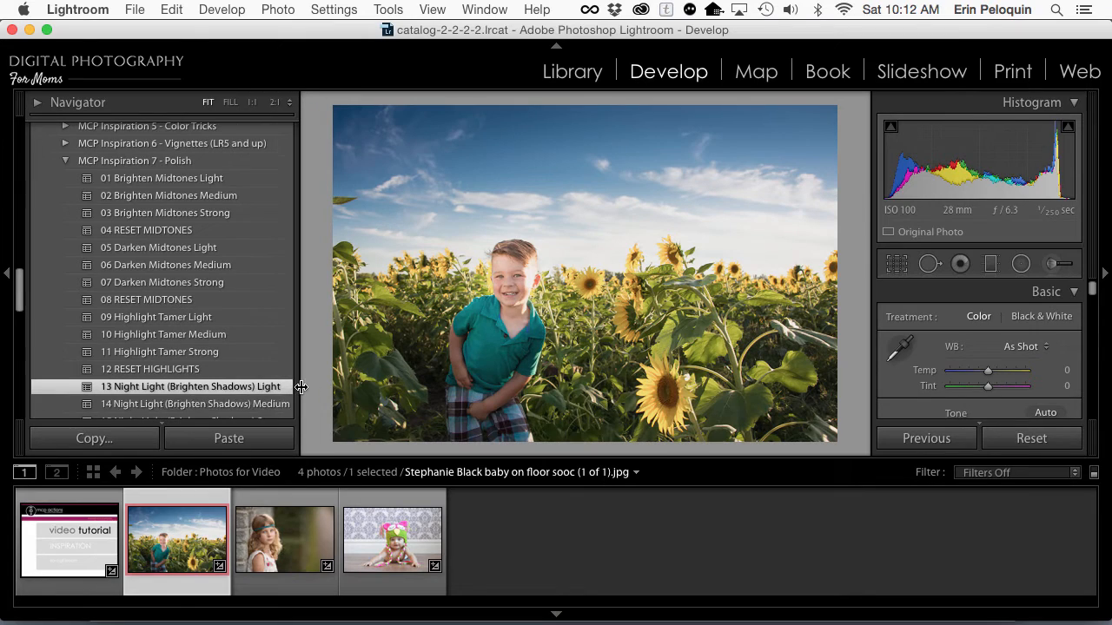
click(161, 318)
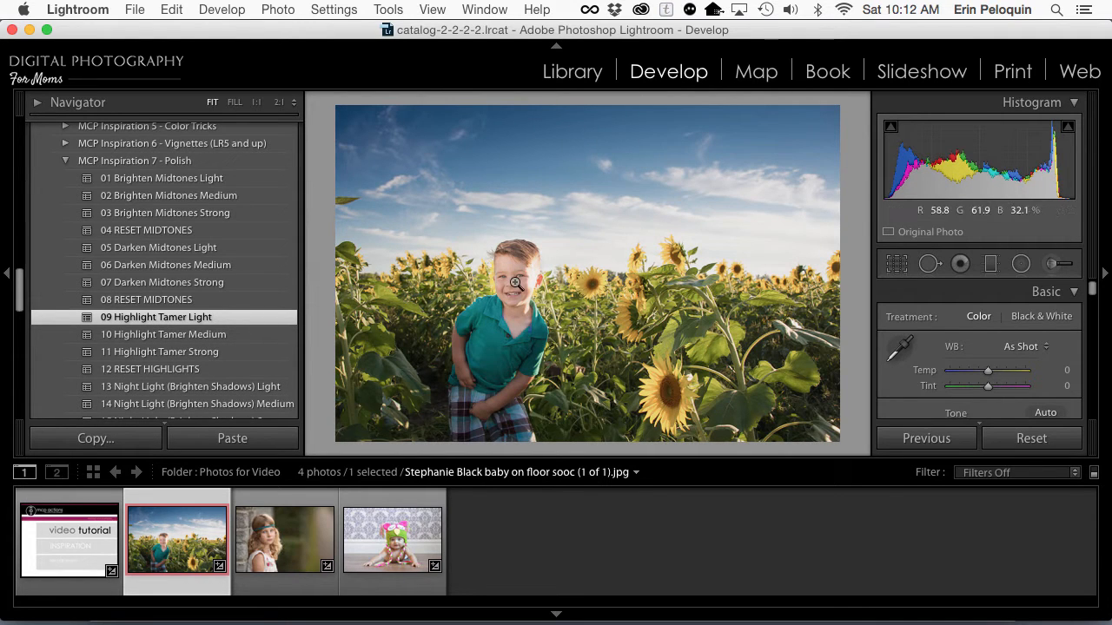
Step: Try the Beaming and Bittersweet color looks from the Quick Color Looks group on the sunflower photo
scroll(232, 350, up, 10)
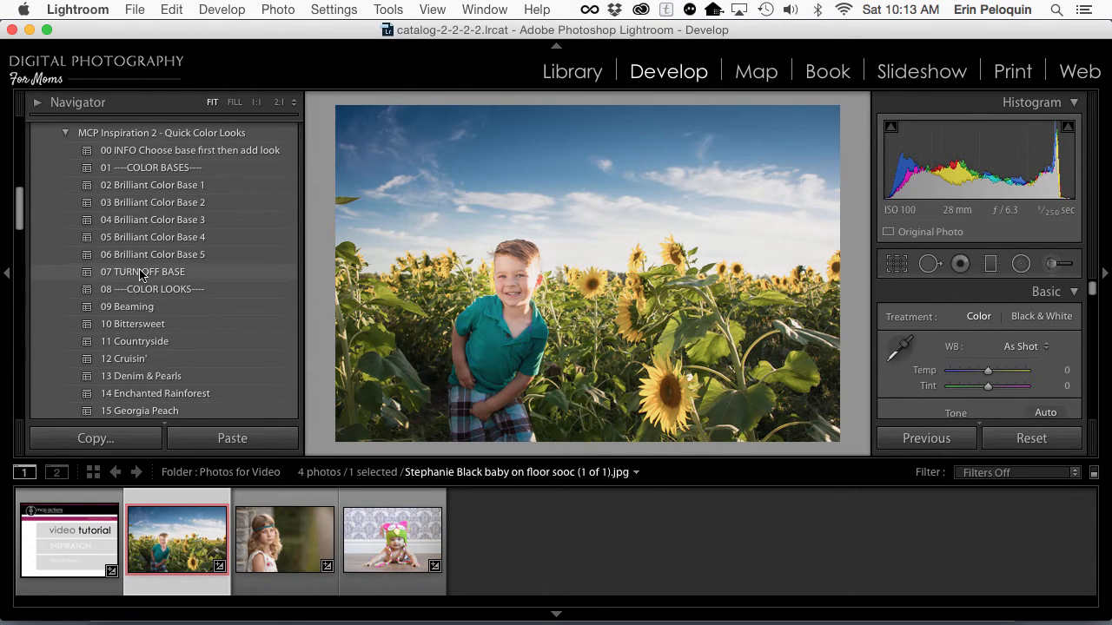
scroll(140, 275, down, 8)
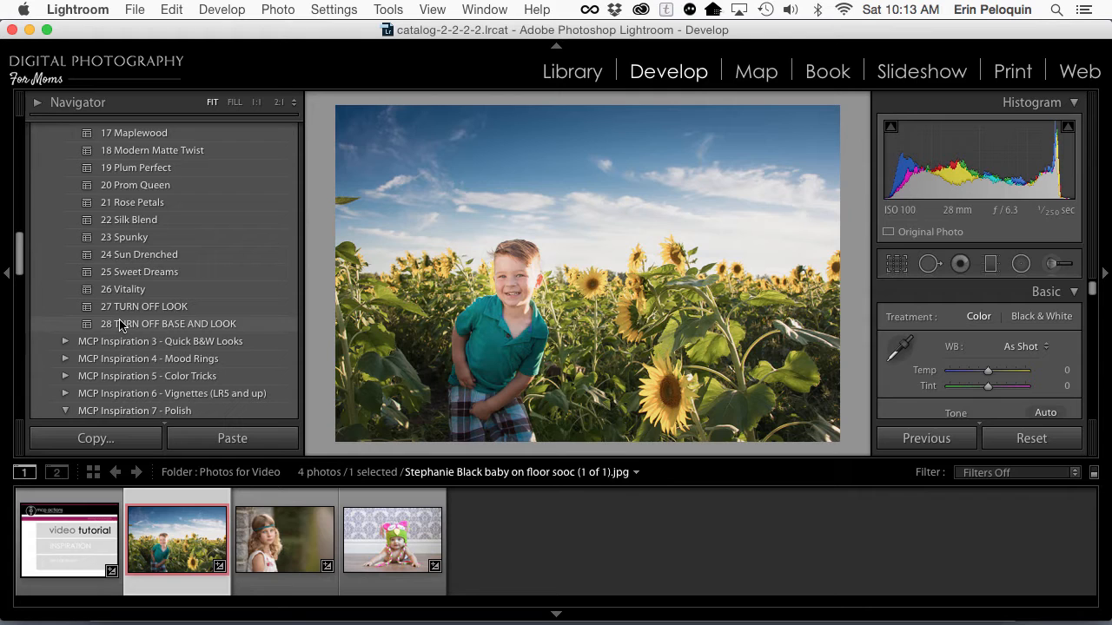
scroll(122, 320, up, 8)
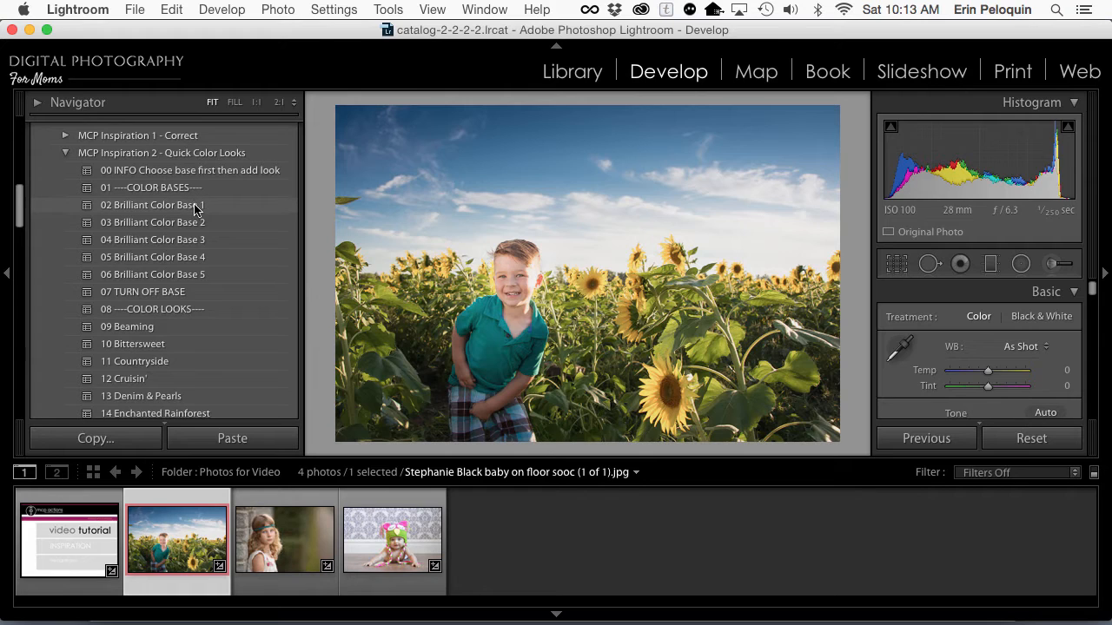
click(125, 325)
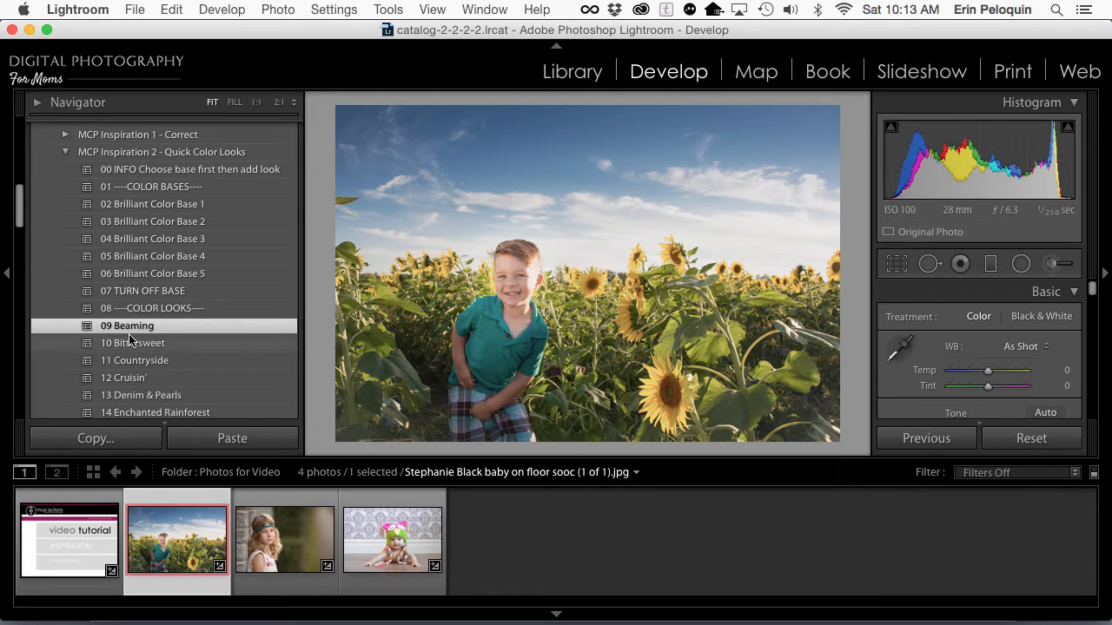
click(129, 342)
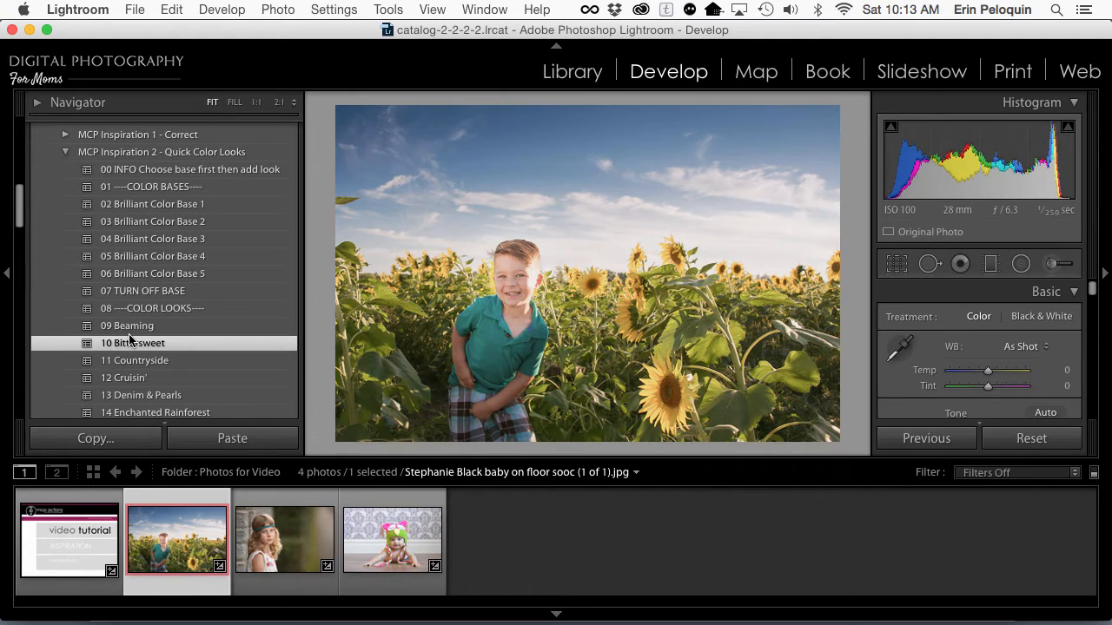
scroll(130, 356, down, 1)
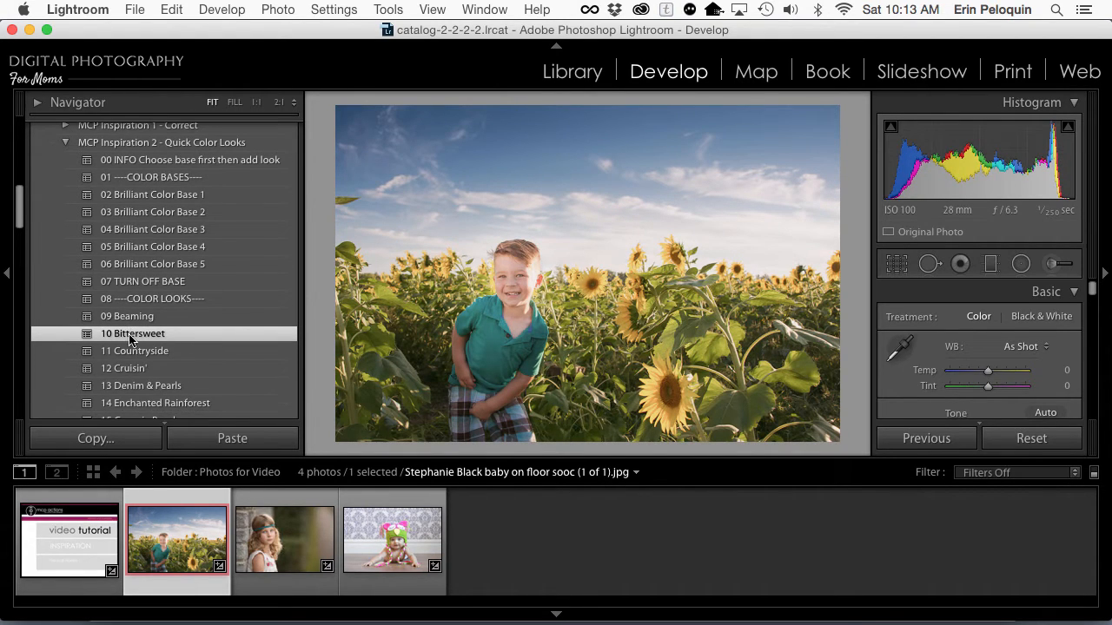
scroll(130, 374, down, 3)
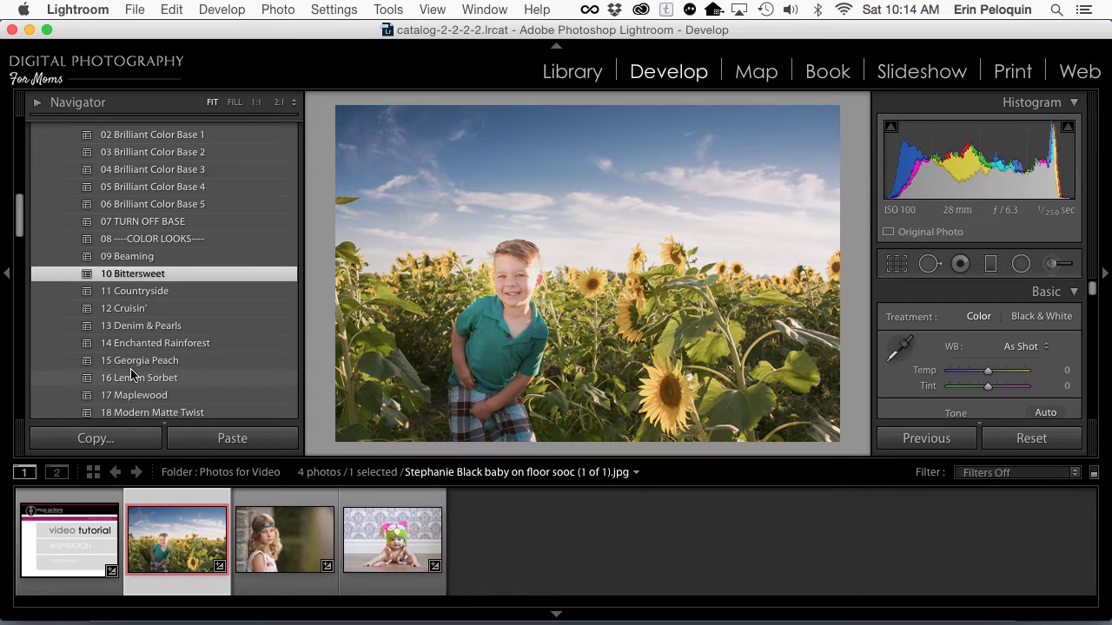
scroll(132, 374, down, 3)
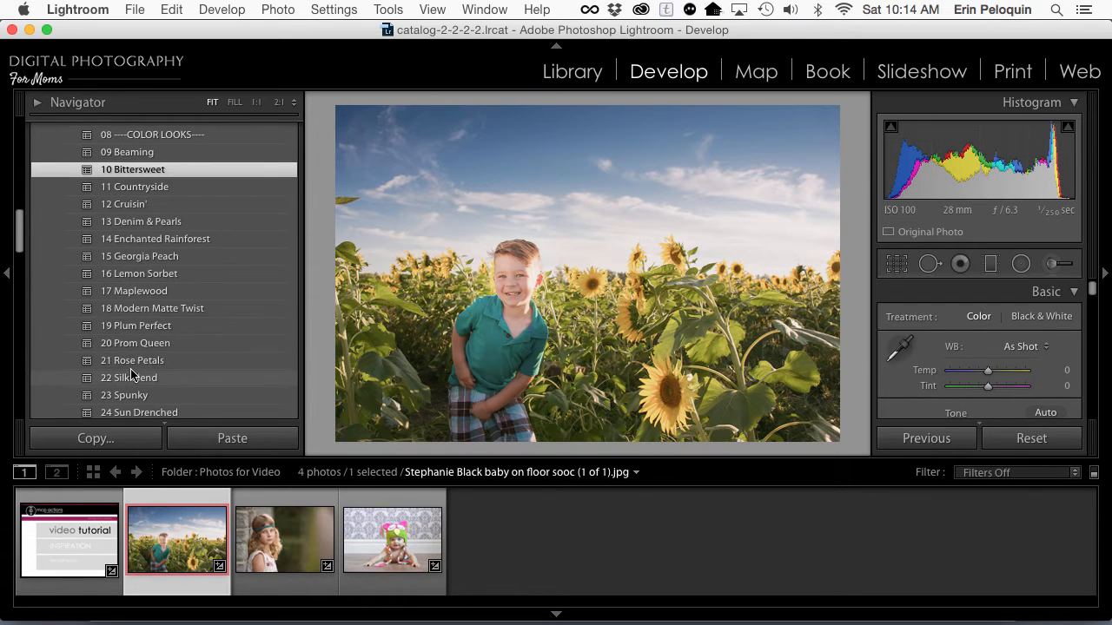
Step: Compare the Plum Perfect, Enchanted Rainforest and Rose Petals looks on the sunflower photo, then apply Spunky
click(135, 327)
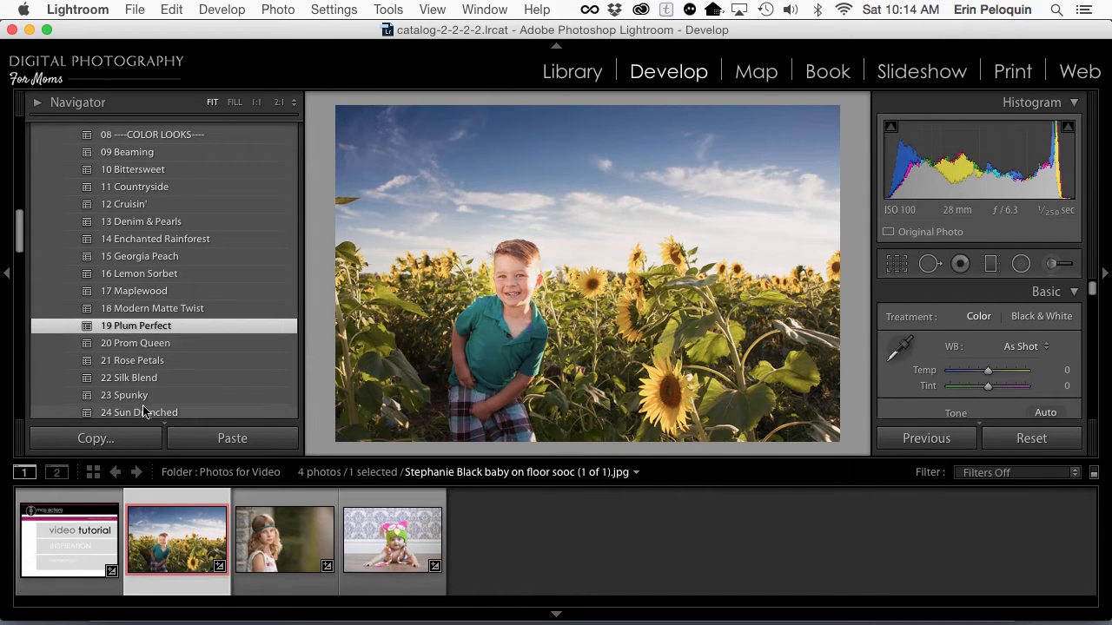
click(152, 240)
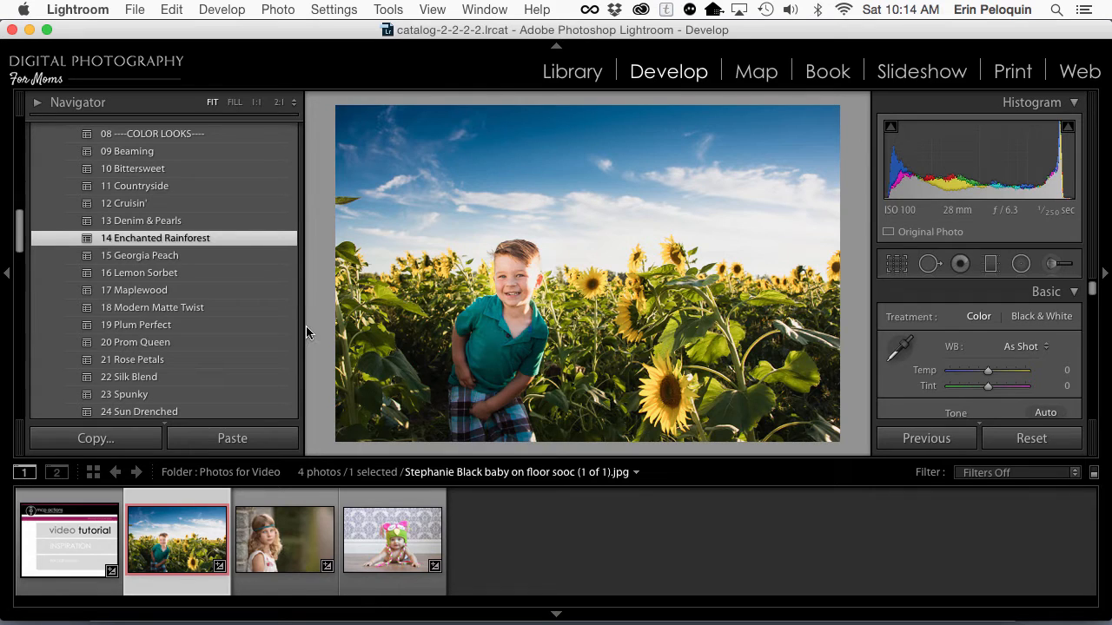
click(258, 358)
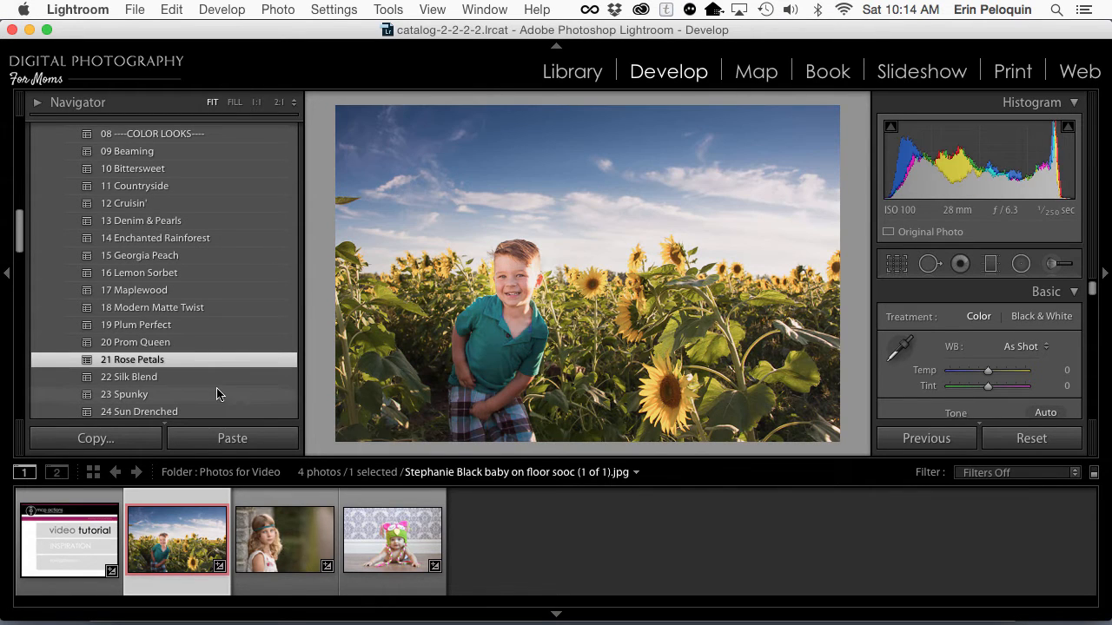
scroll(216, 390, down, 3)
click(160, 356)
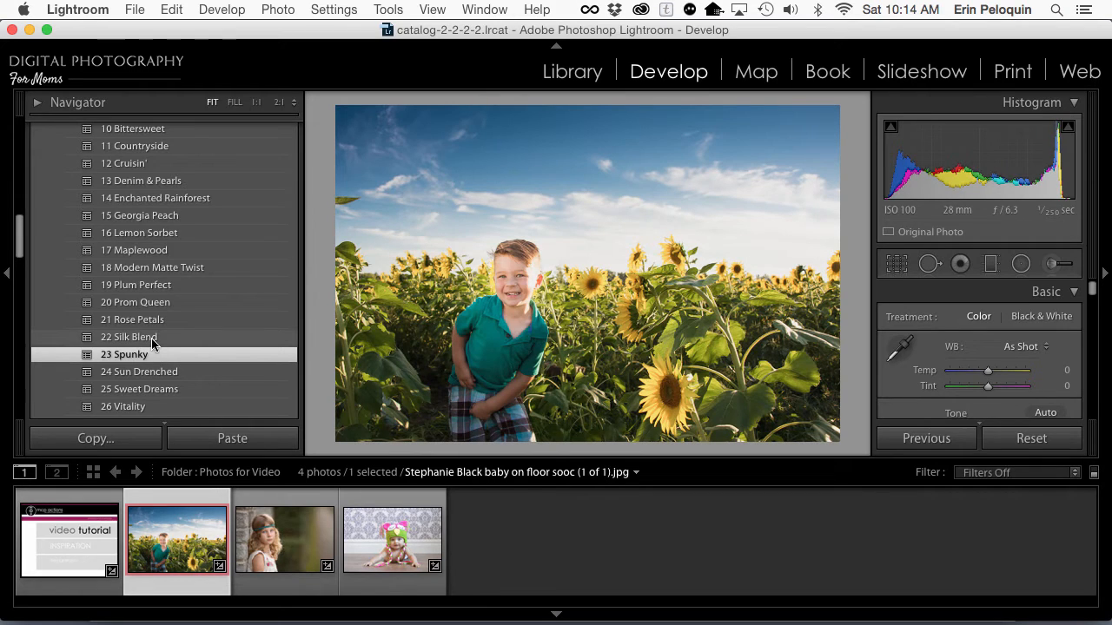
scroll(163, 369, down, 2)
scroll(161, 369, down, 1)
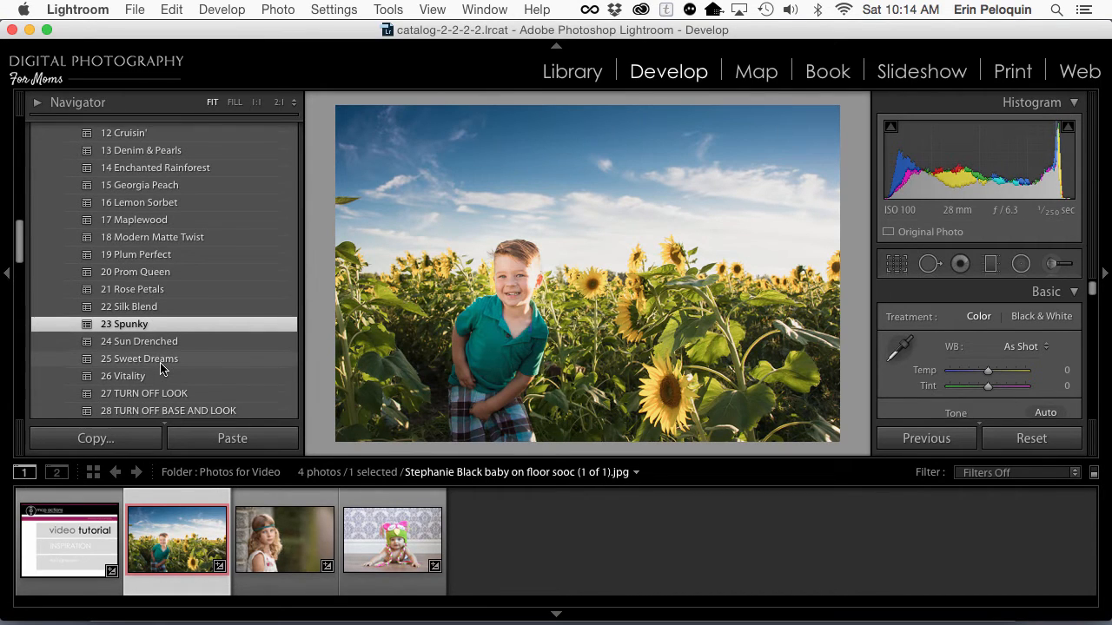
click(161, 366)
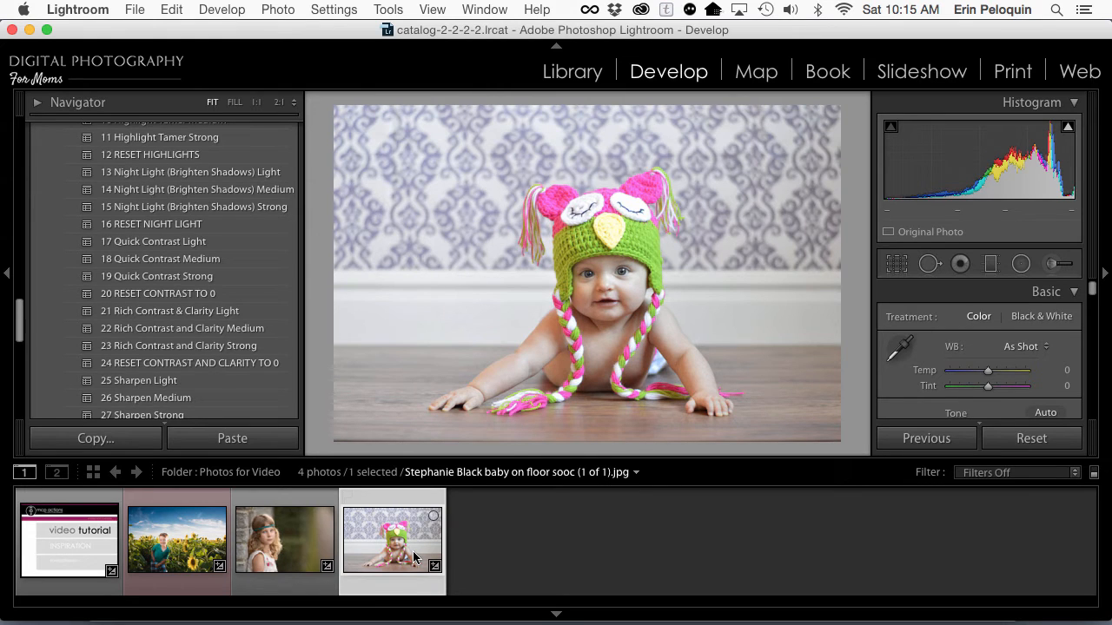
Step: Show the Navigator preview for the baby photo and browse the exposure and white balance presets in MCP Inspiration 1 - Correct
scroll(133, 253, up, 15)
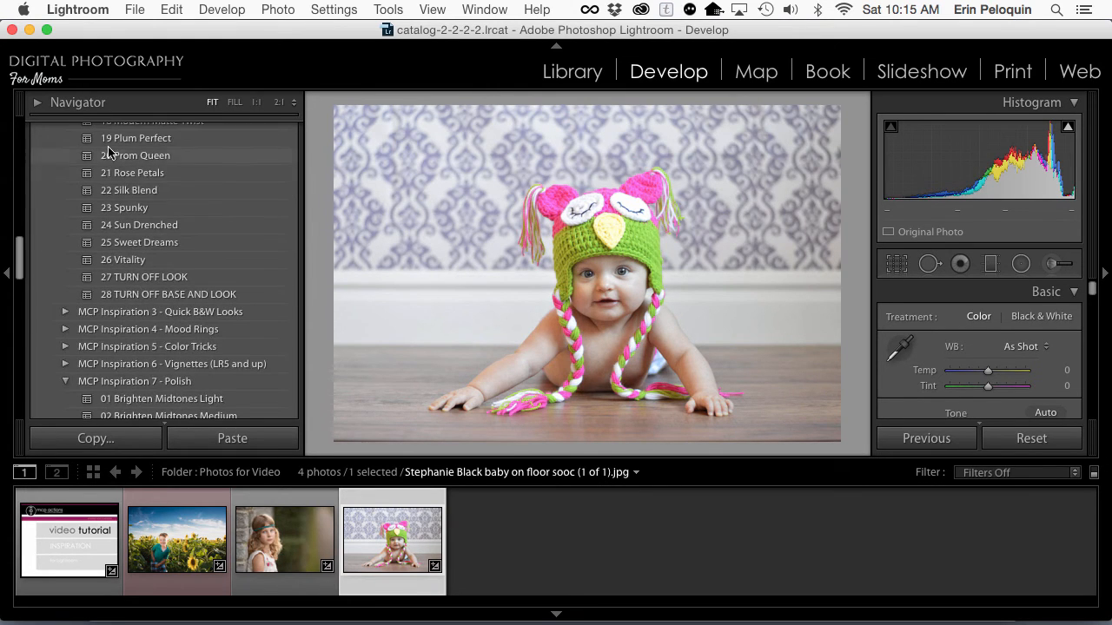
scroll(112, 196, down, 3)
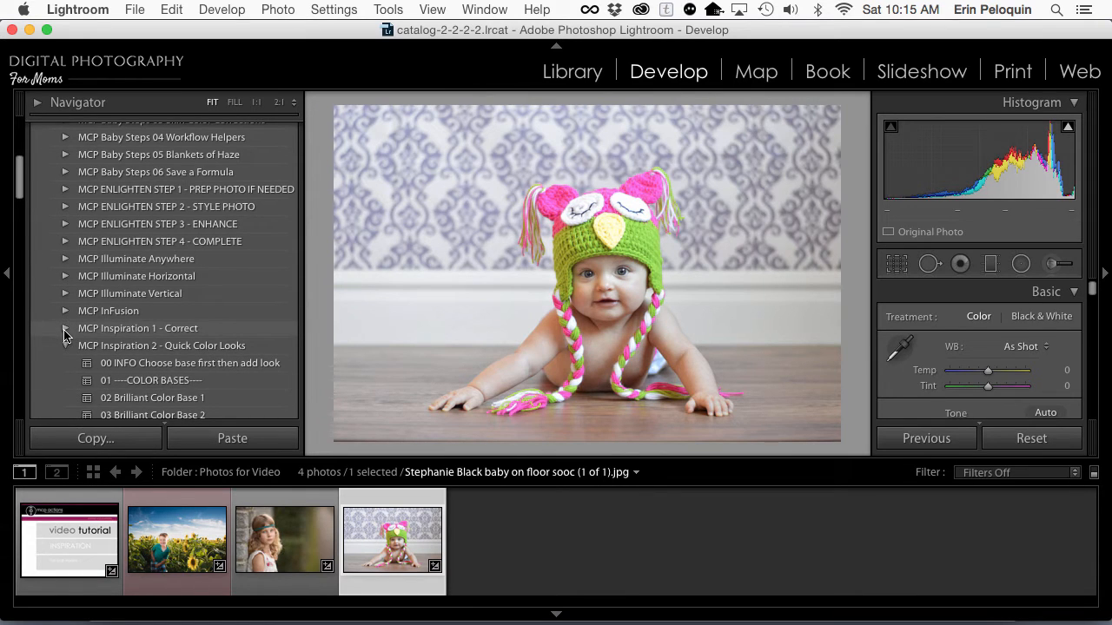
click(65, 329)
click(58, 106)
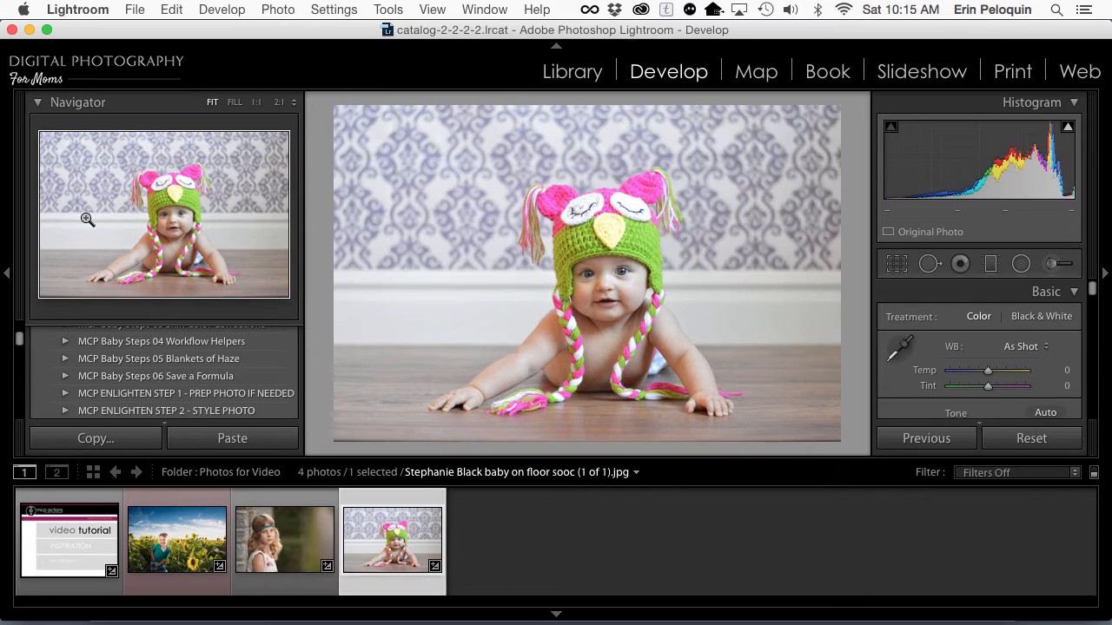
scroll(57, 375, down, 5)
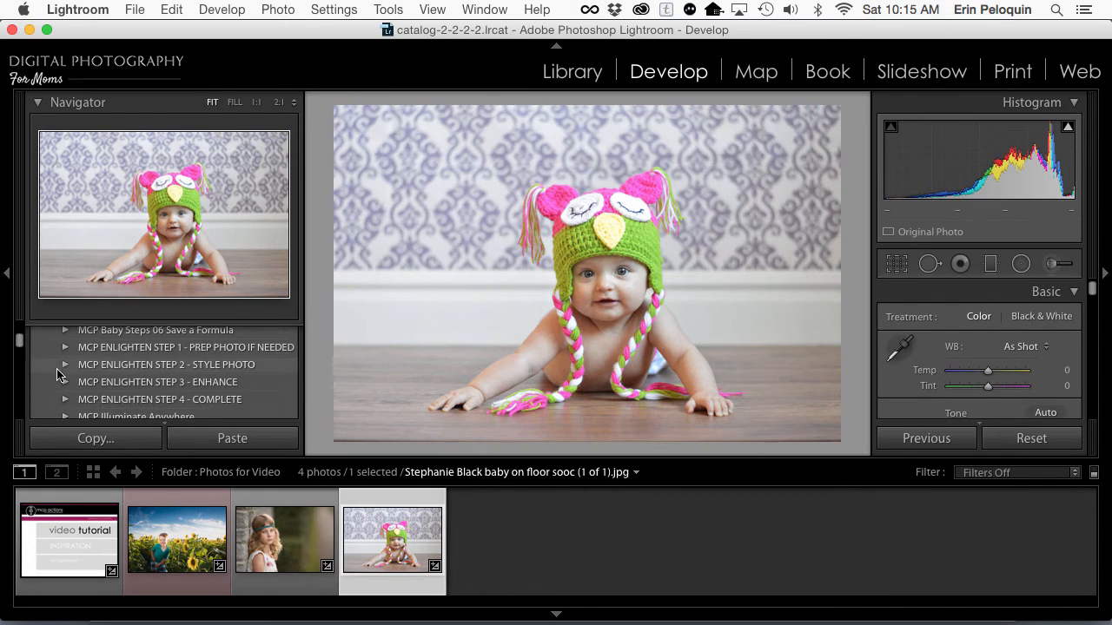
scroll(58, 375, down, 4)
click(60, 373)
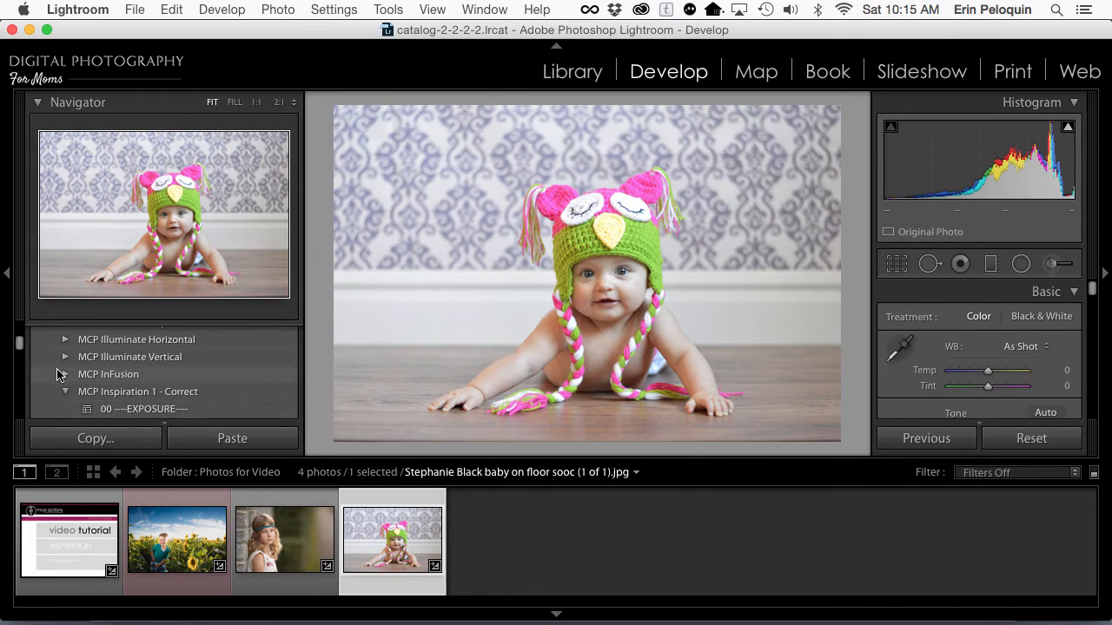
scroll(57, 375, down, 1)
scroll(57, 379, down, 6)
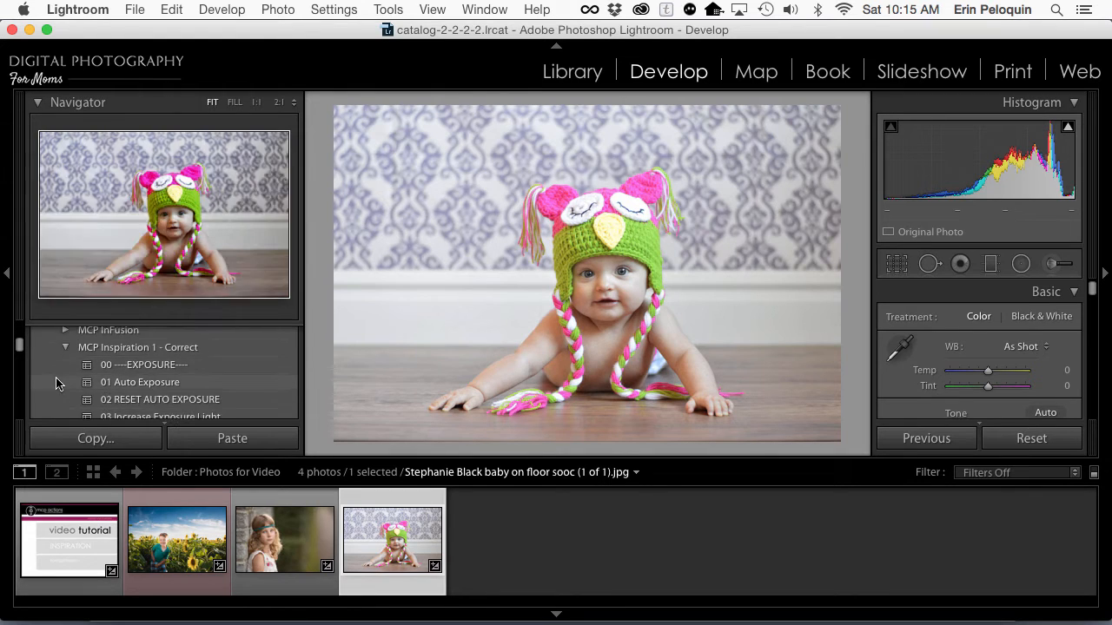
scroll(56, 383, down, 4)
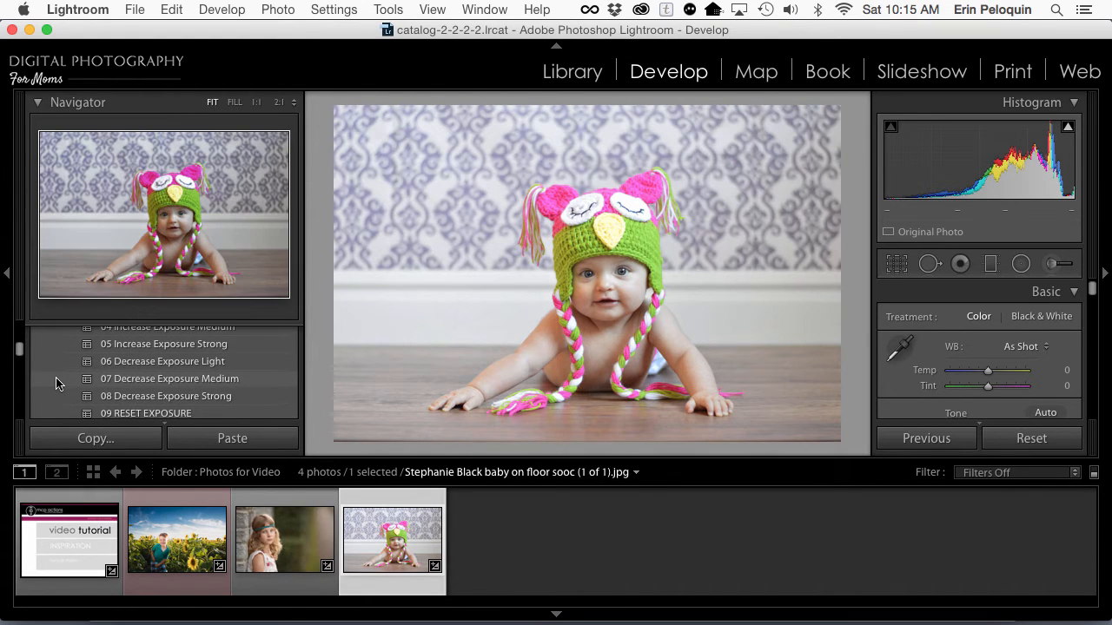
scroll(56, 383, down, 2)
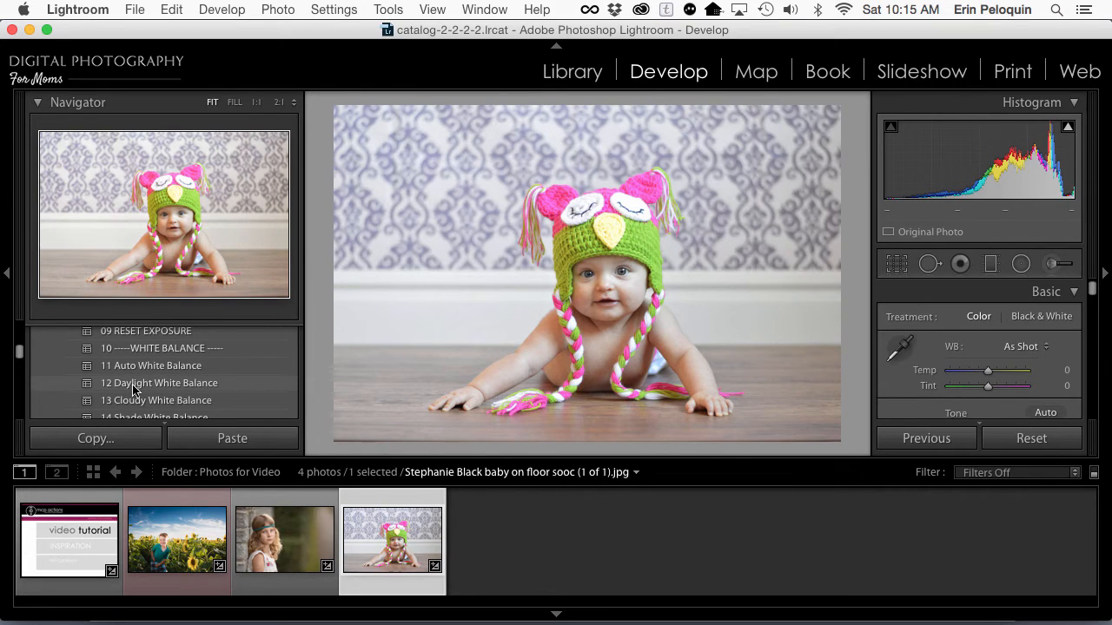
Step: Apply Auto White Balance from MCP Inspiration 1 - Correct to the baby photo, and collapse the Navigator preview
scroll(133, 391, down, 1)
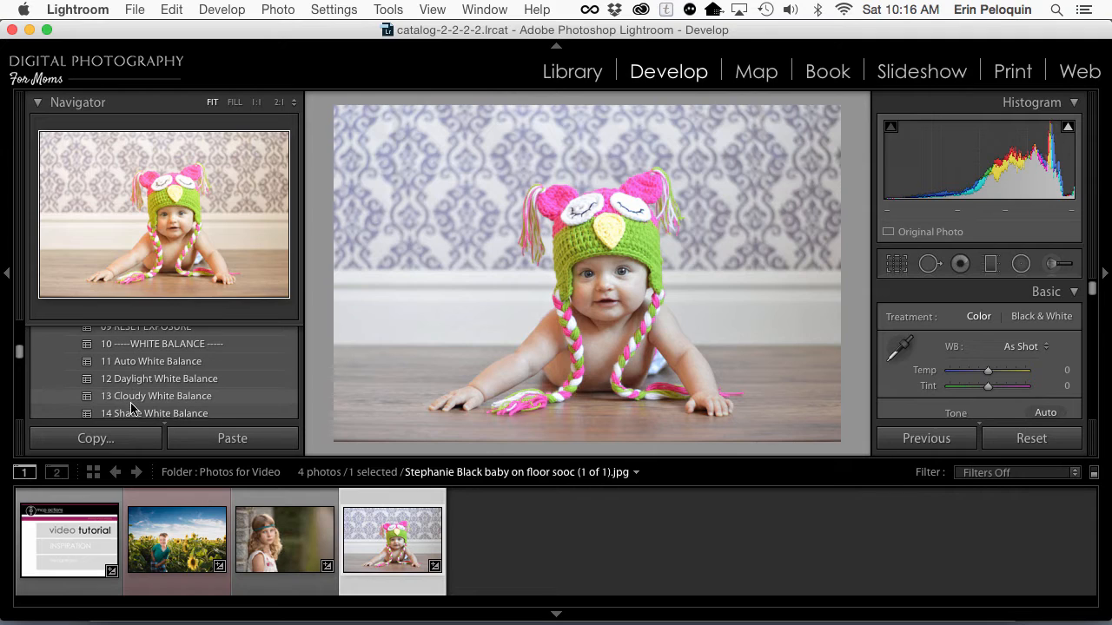
scroll(130, 415, down, 1)
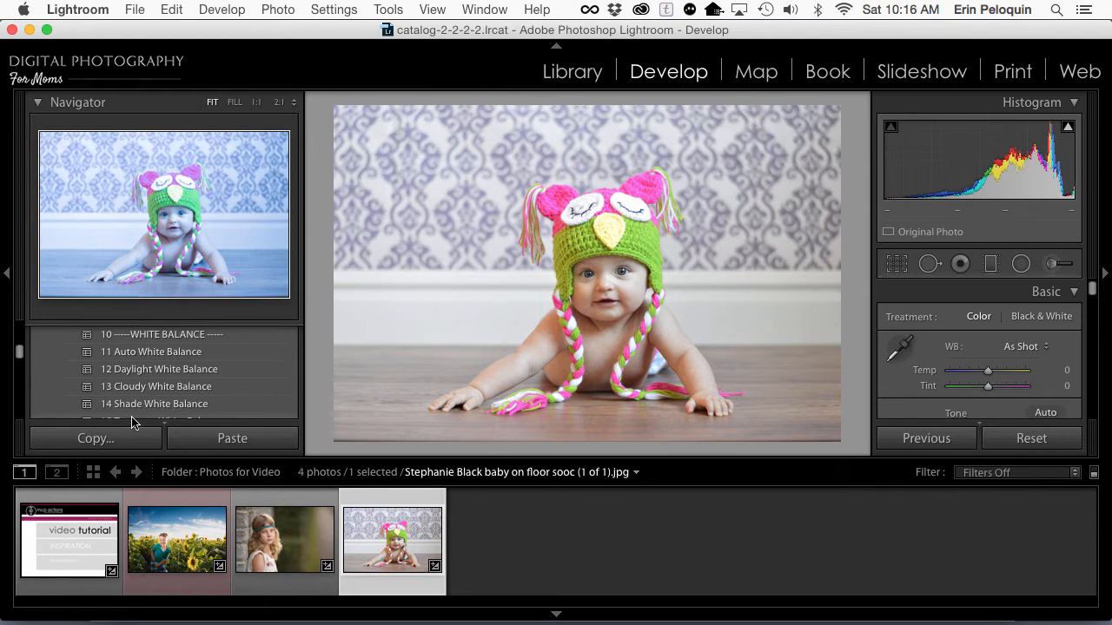
click(132, 353)
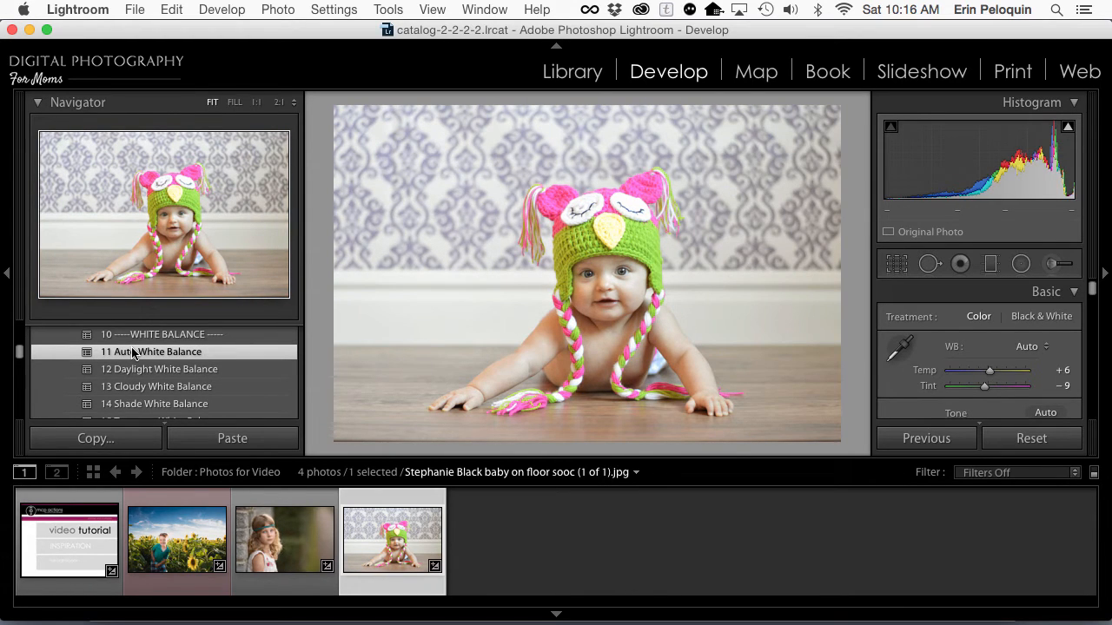
click(38, 102)
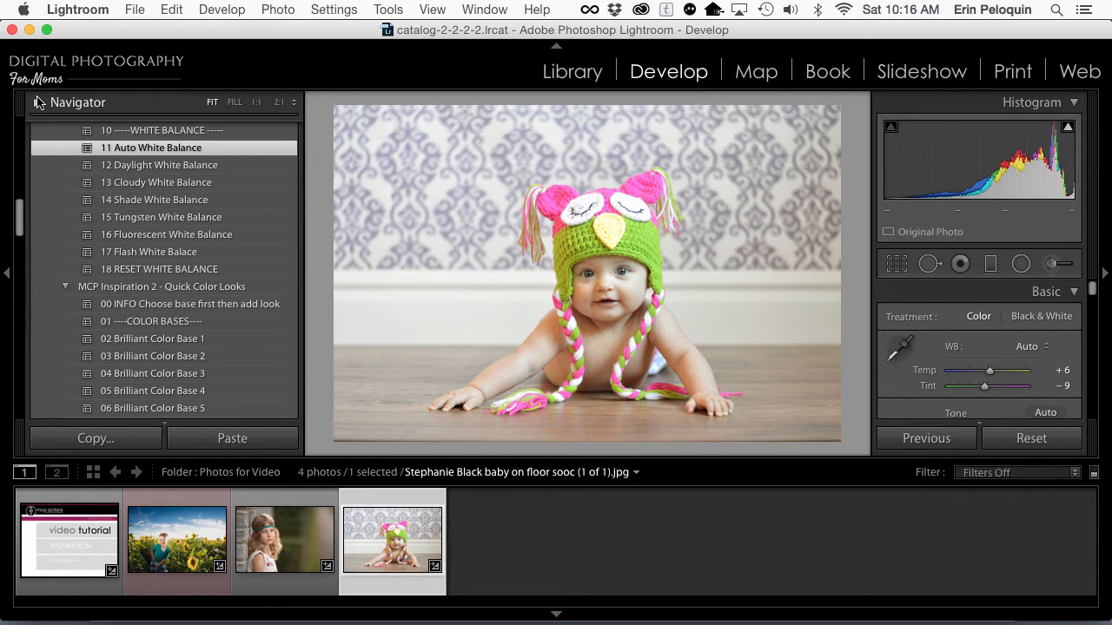
Step: Apply Brilliant Color Base 1 and the Vitality look from MCP Inspiration 2 - Quick Color Looks
click(105, 338)
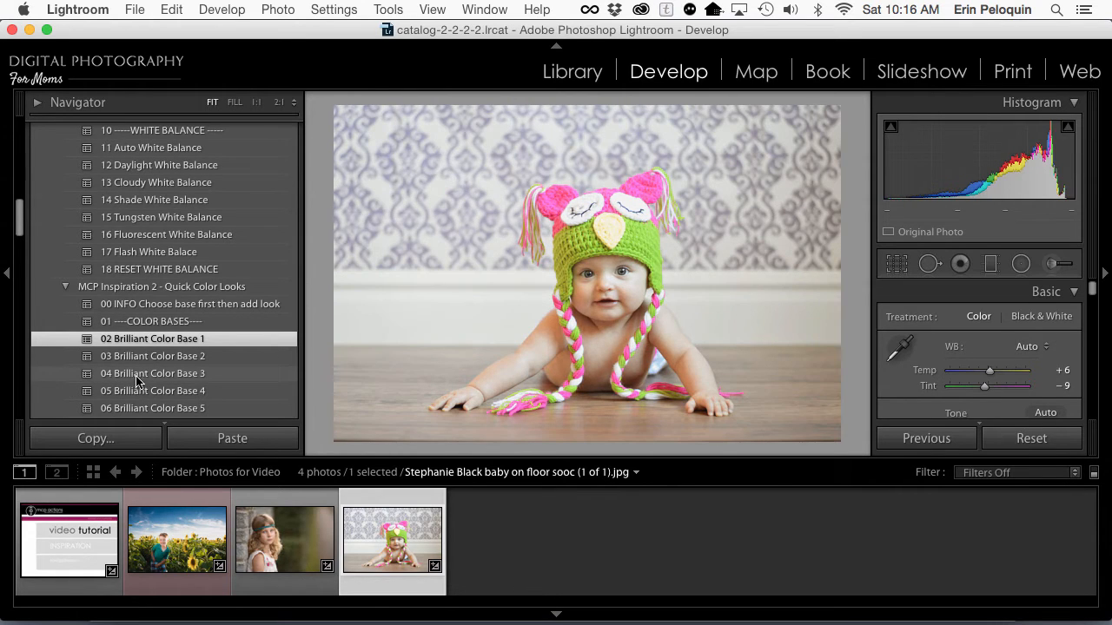
scroll(139, 383, down, 5)
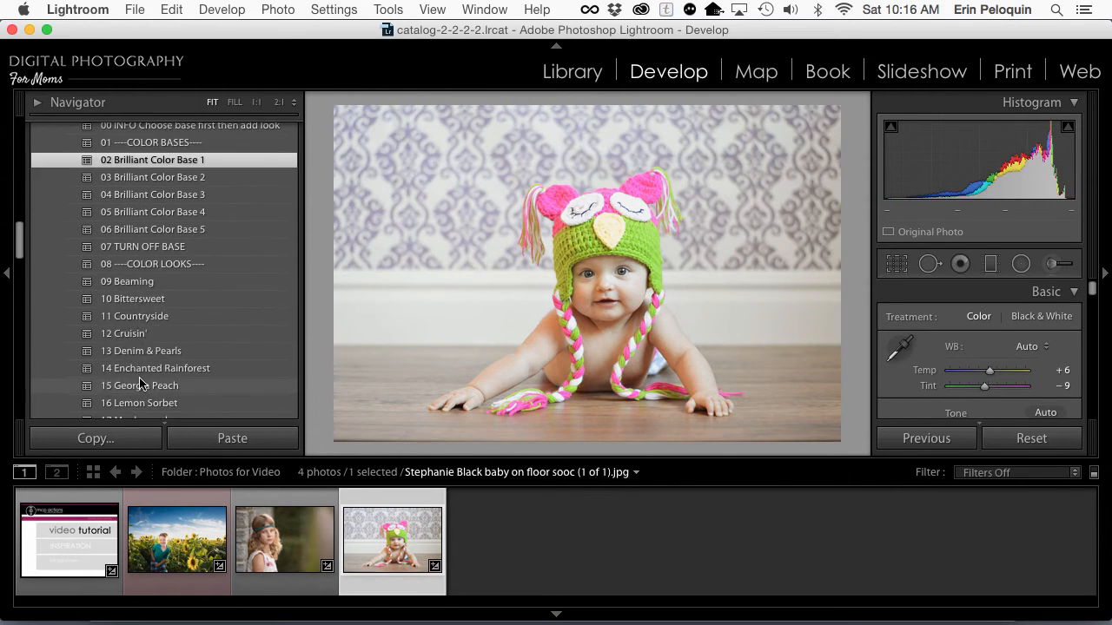
scroll(140, 383, down, 10)
click(141, 220)
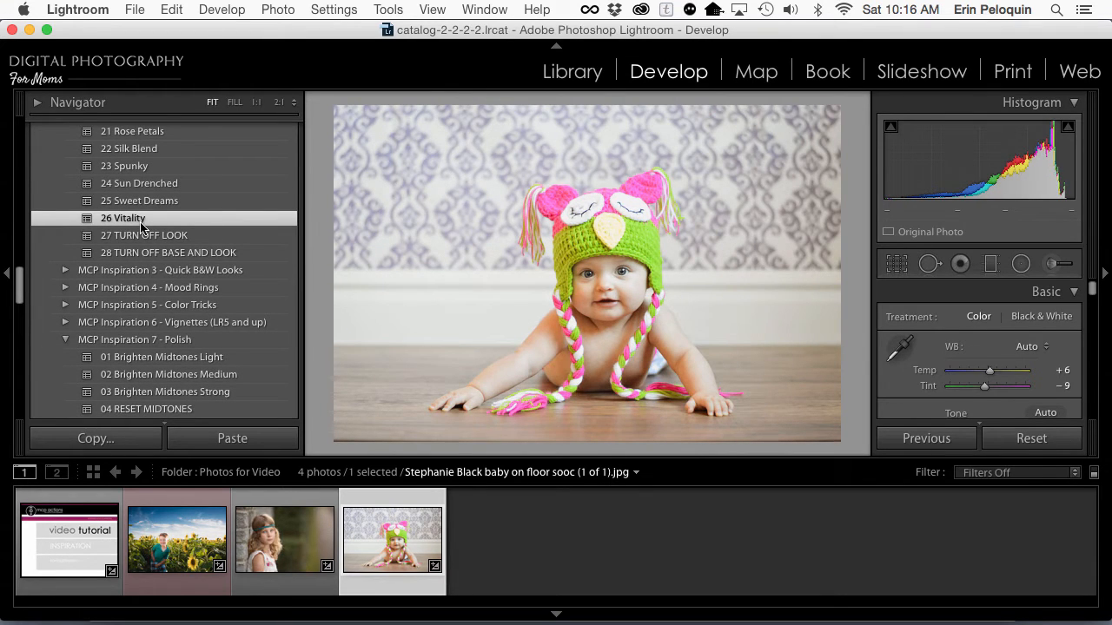
Step: Expand MCP Inspiration 4 - Mood Rings and apply the Loving Pink overlay
click(62, 287)
scroll(70, 318, down, 3)
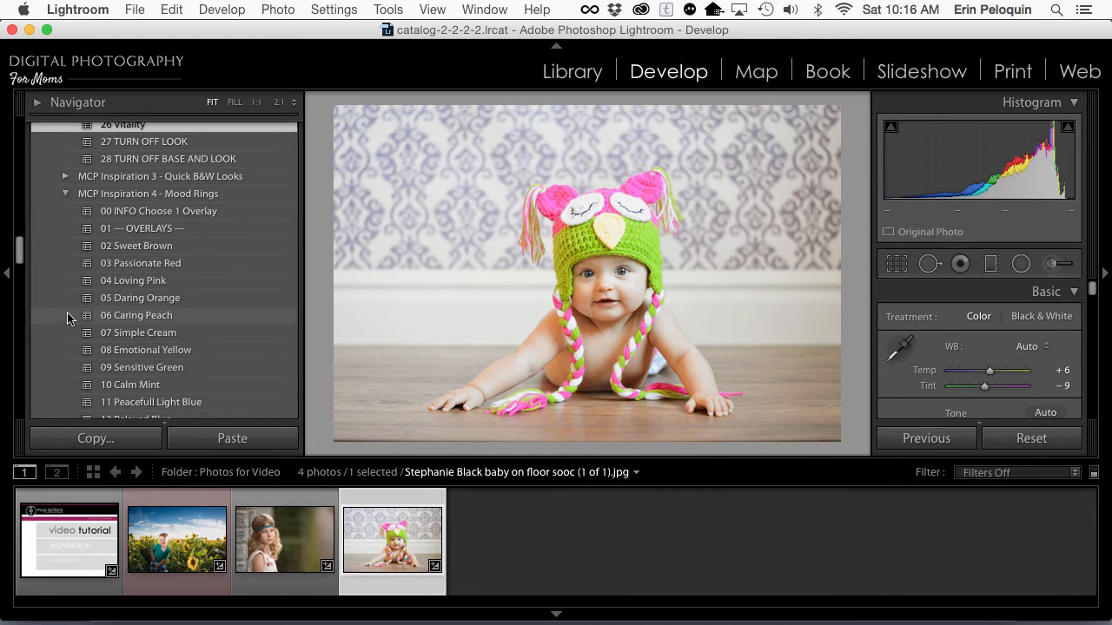
click(128, 286)
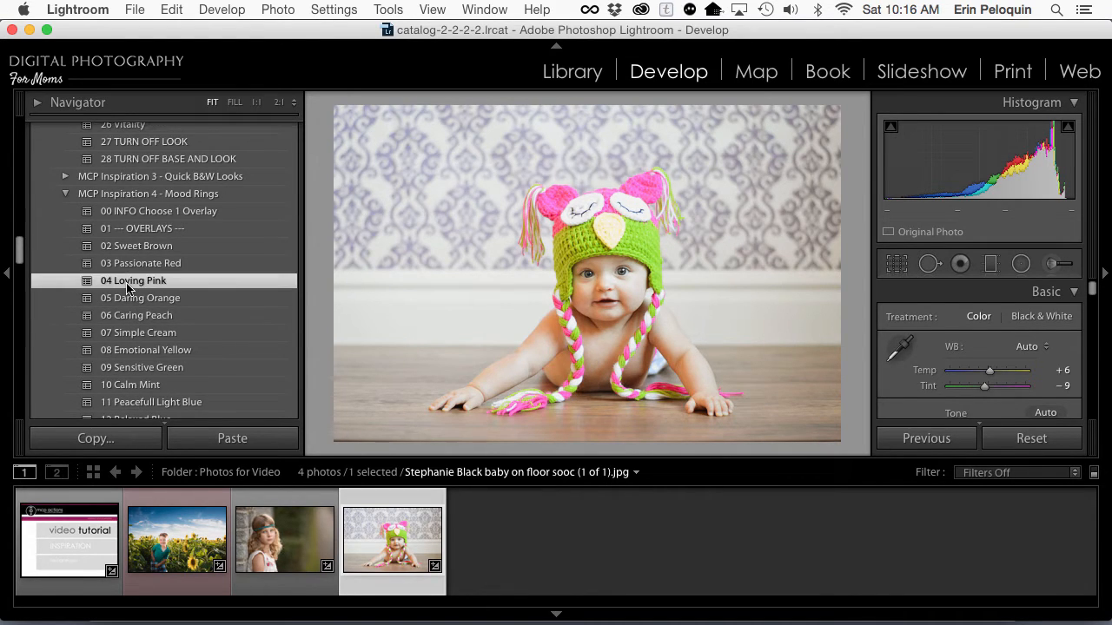
Step: Expand MCP Inspiration 6 - Vignettes and apply Light Vignette to the baby photo
scroll(127, 287, down, 20)
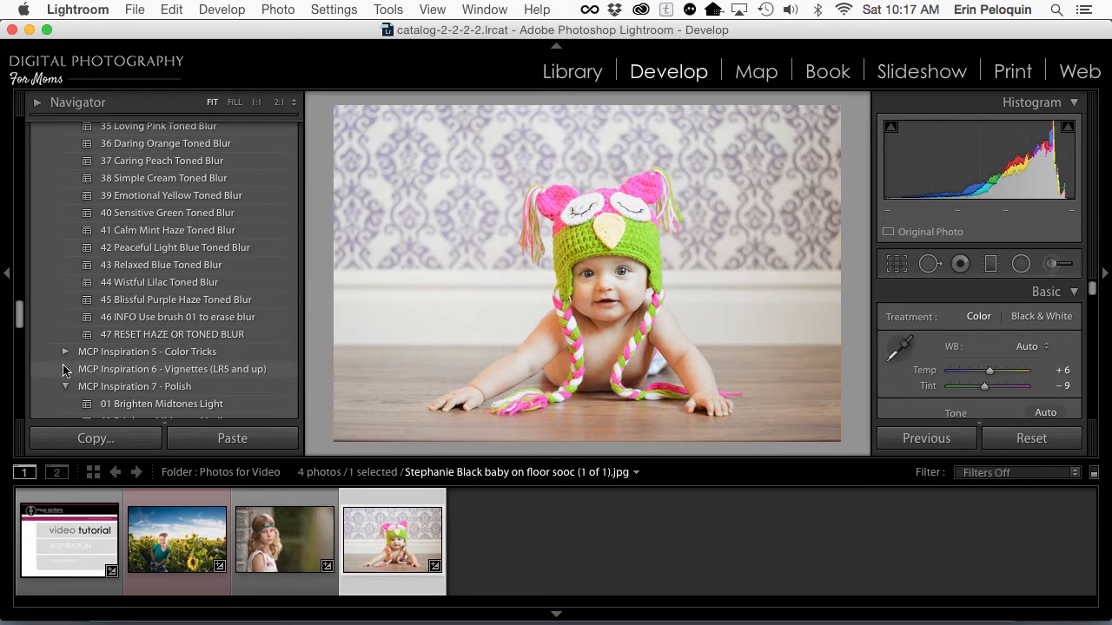
click(66, 371)
scroll(66, 370, down, 2)
scroll(34, 300, down, 3)
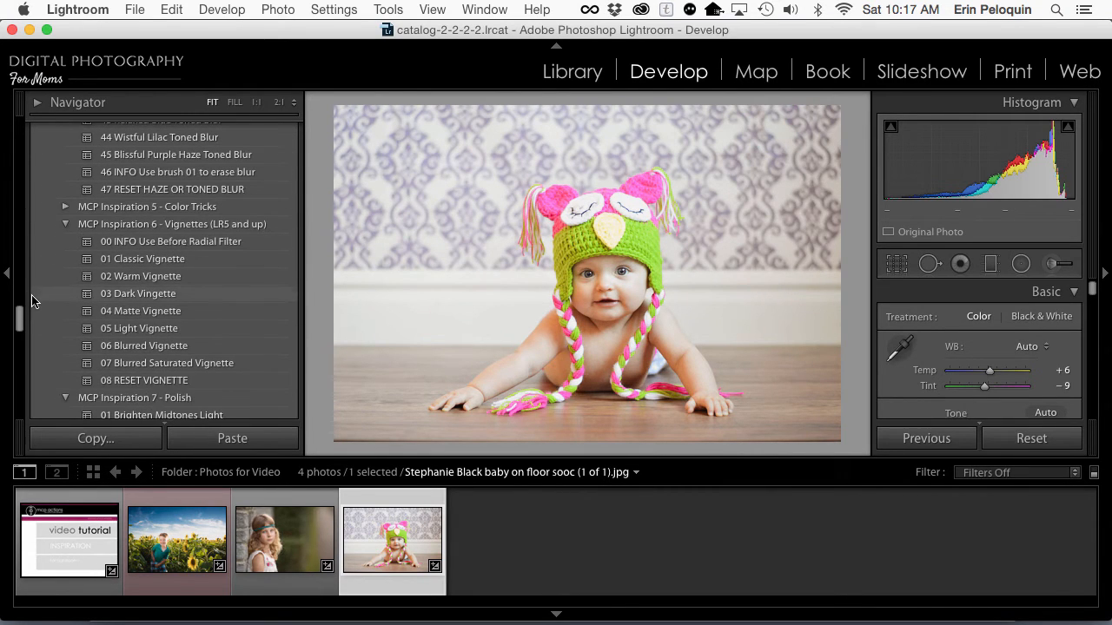
click(128, 329)
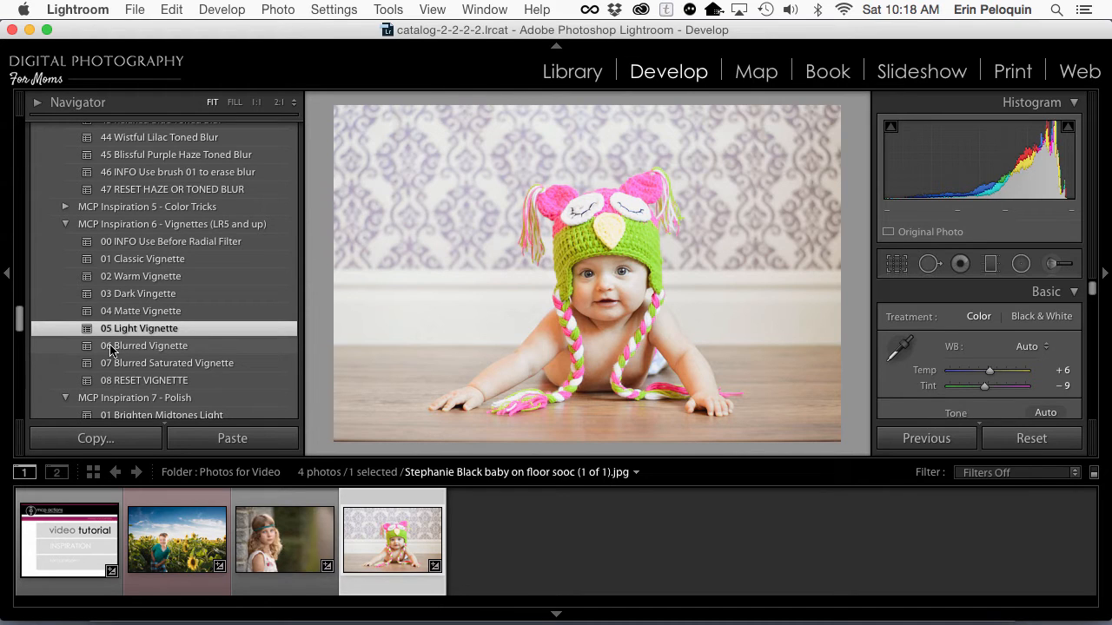
Step: Activate the Adjustment Brush and load the MCP Inspiration 22 Color Pop effect
click(1047, 264)
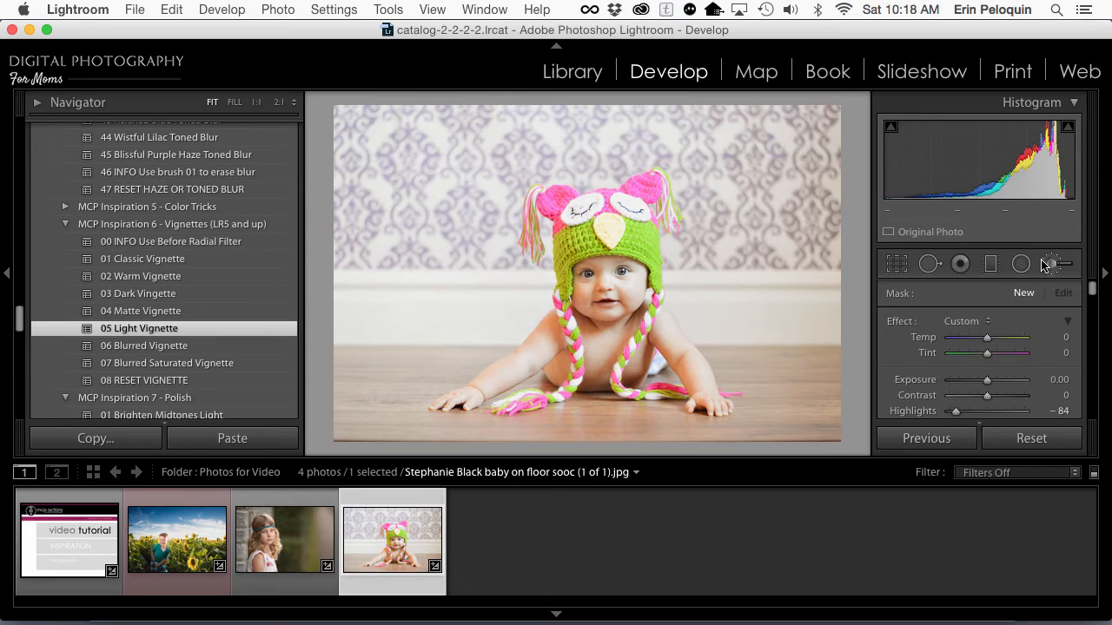
click(958, 322)
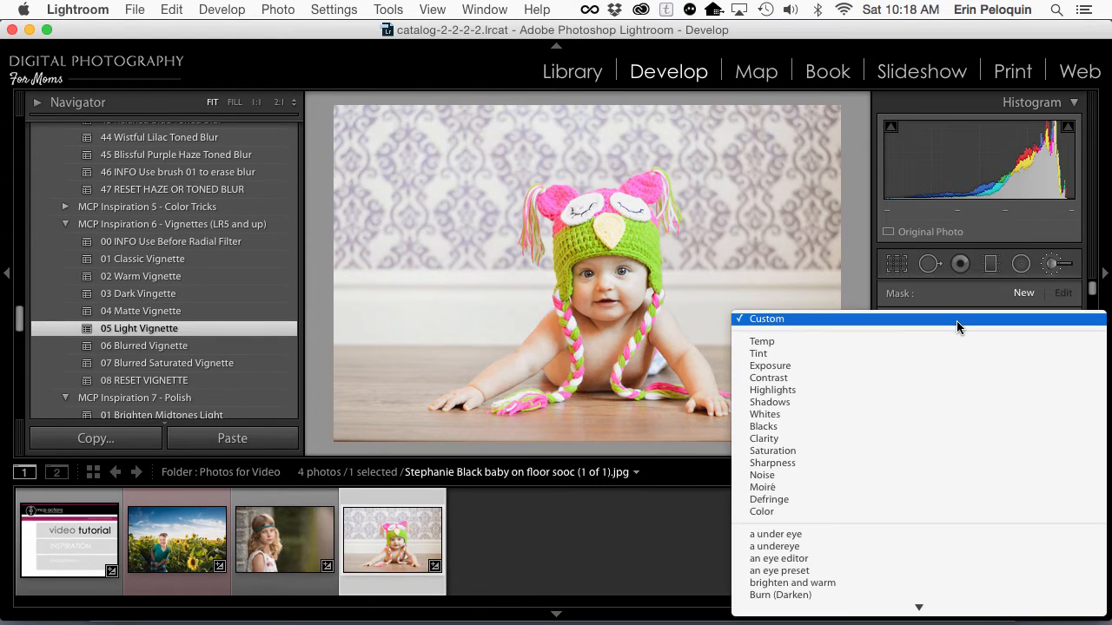
scroll(947, 532, down, 10)
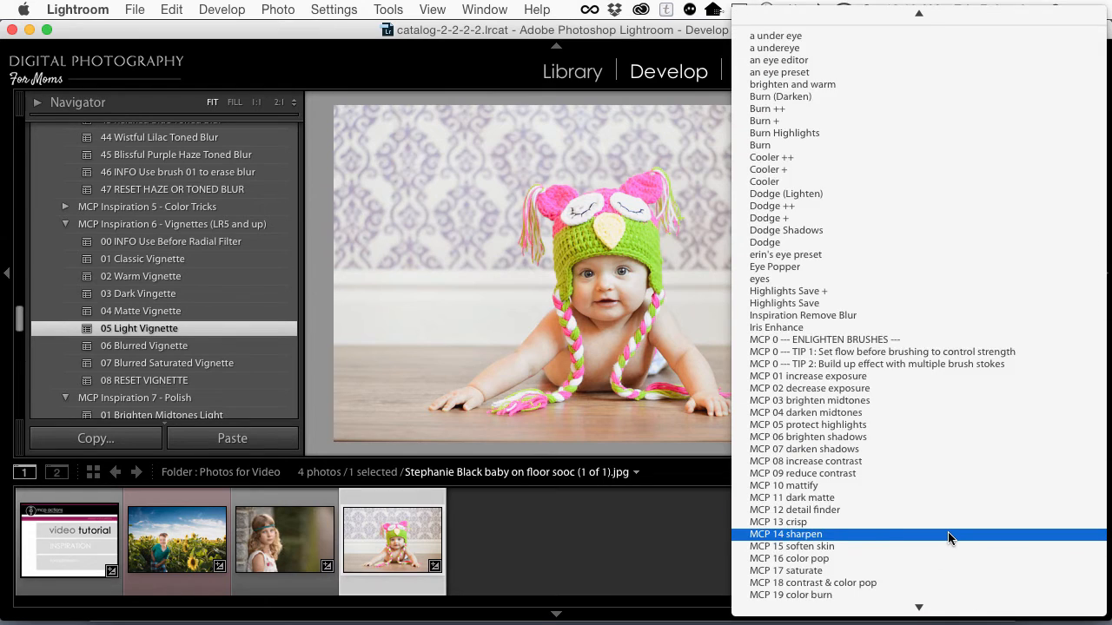
scroll(949, 535, down, 15)
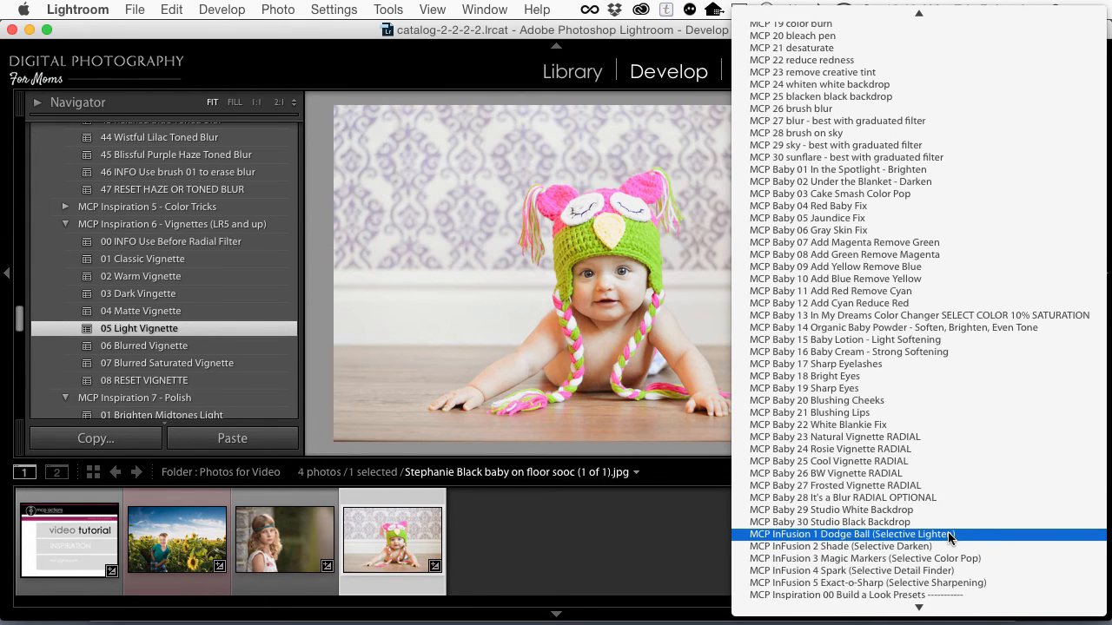
scroll(949, 535, down, 10)
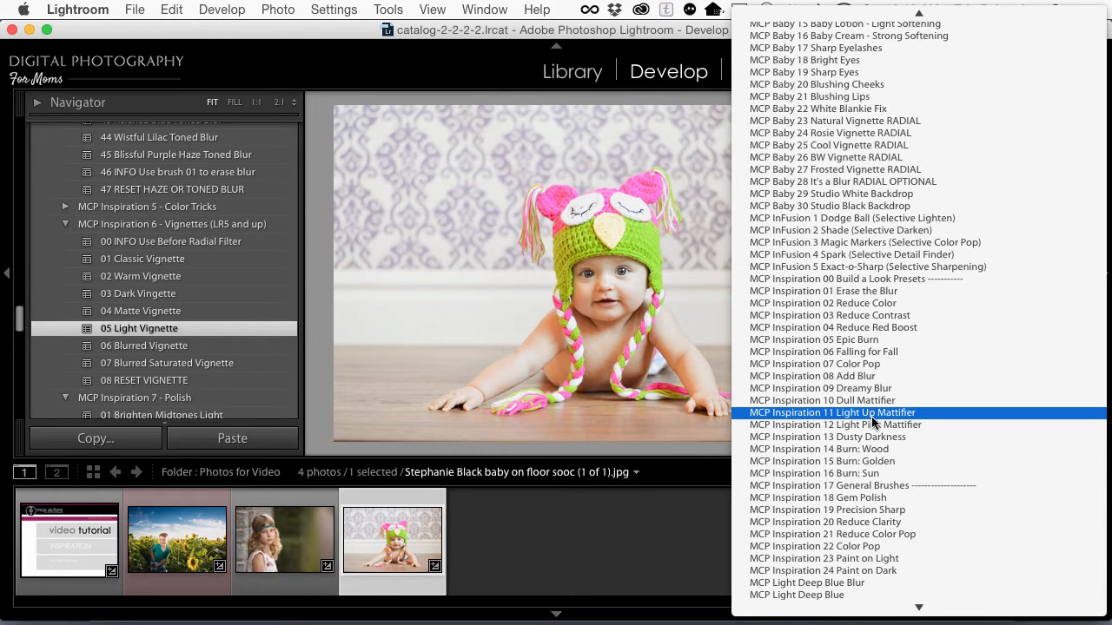
click(883, 547)
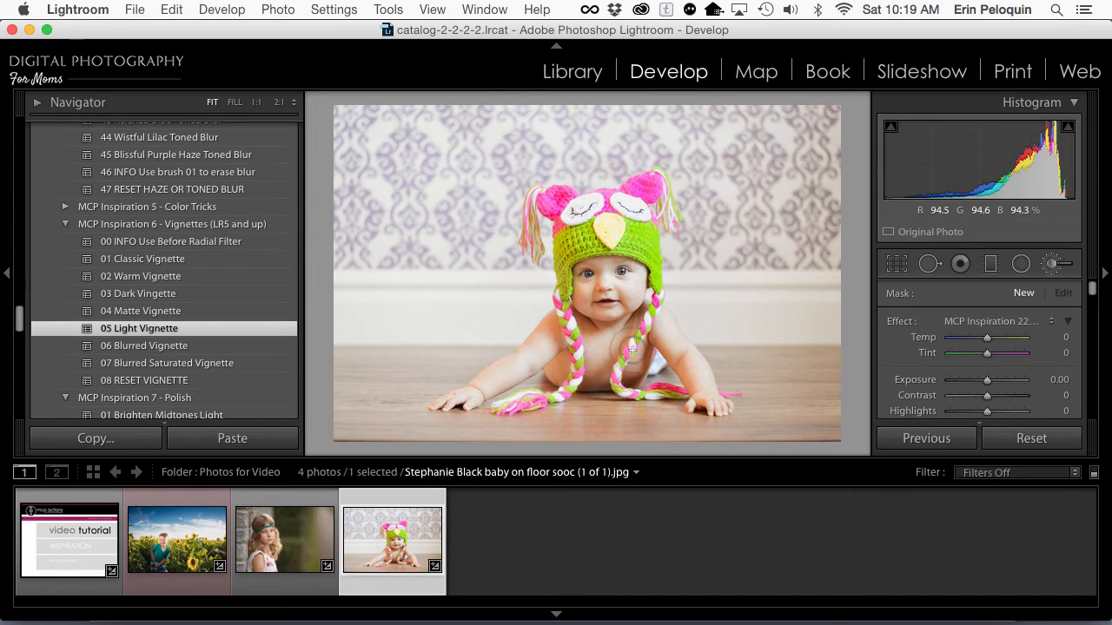
Step: Reduce the brush size to 6.0 and paint the Color Pop effect along both braids of the baby's hat
scroll(916, 389, down, 5)
scroll(916, 389, up, 5)
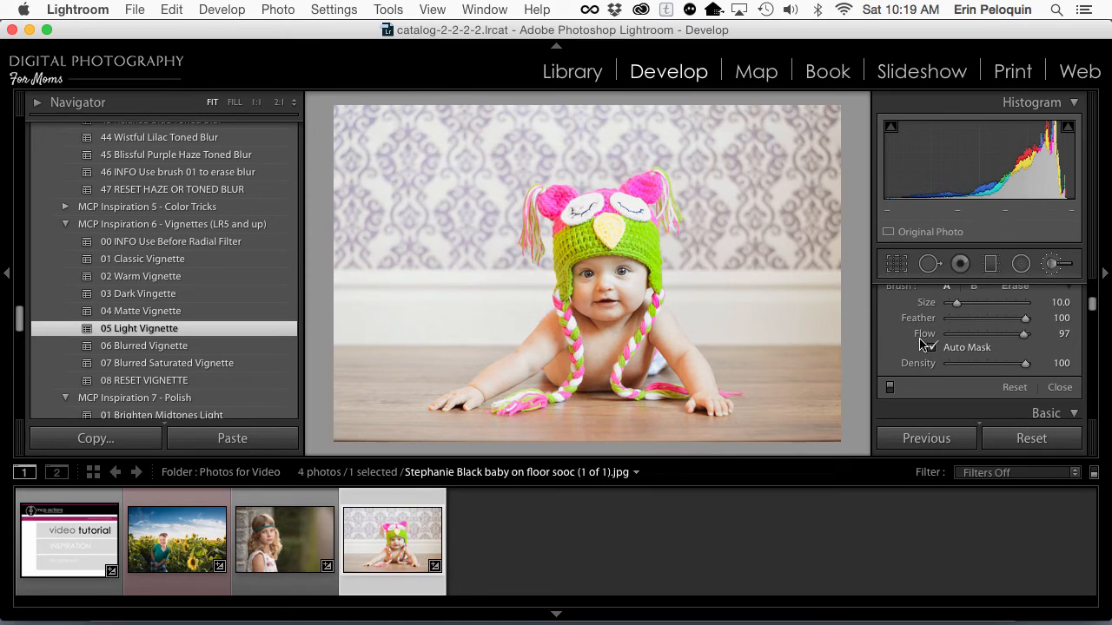
scroll(618, 351, down, 4)
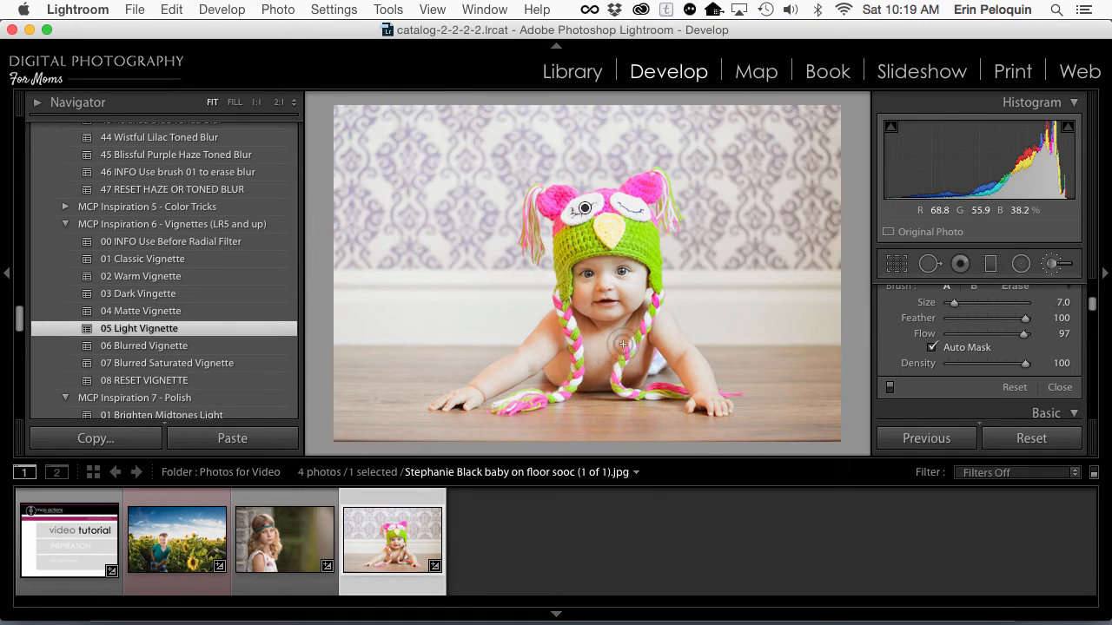
mouse_move(647, 332)
mouse_down()
mouse_move(619, 355)
mouse_move(618, 381)
mouse_move(621, 392)
mouse_move(660, 397)
mouse_up()
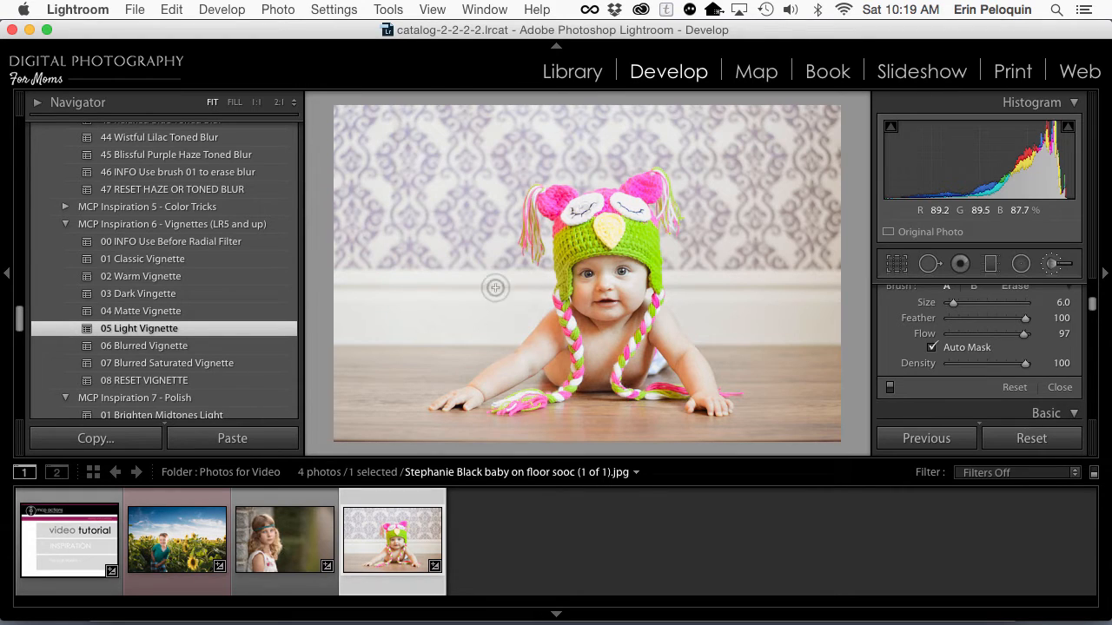
mouse_move(564, 308)
mouse_down()
mouse_move(564, 395)
mouse_move(510, 407)
mouse_move(540, 404)
mouse_up()
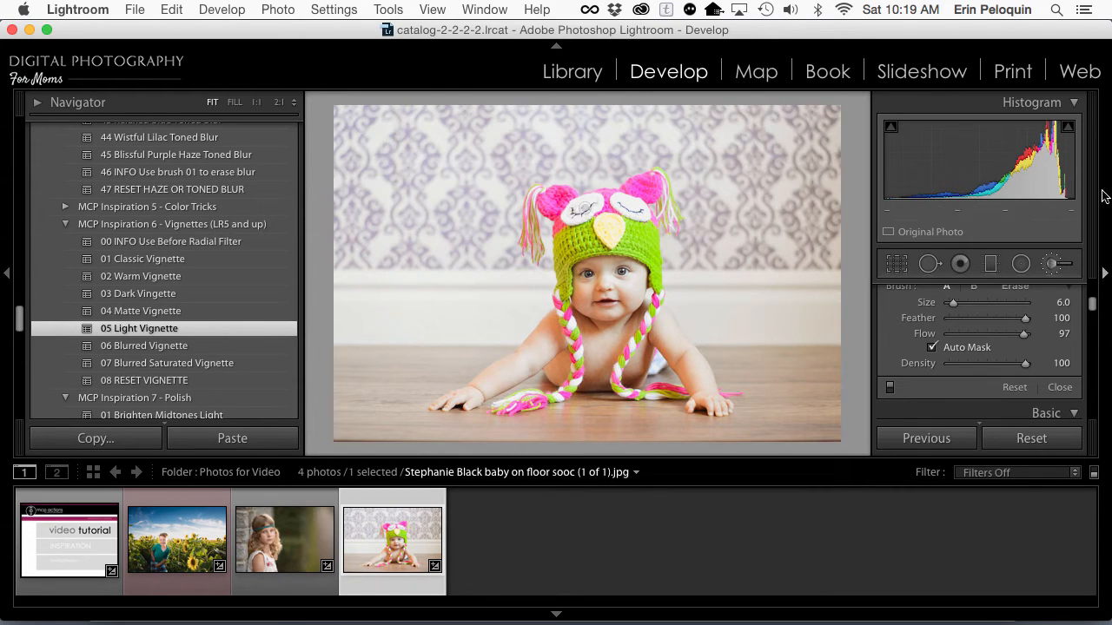
Step: Start a new brush mask with MCP Inspiration 19 Precision Sharp and paint it over the baby's eyes at 1:1 zoom
scroll(1022, 287, up, 5)
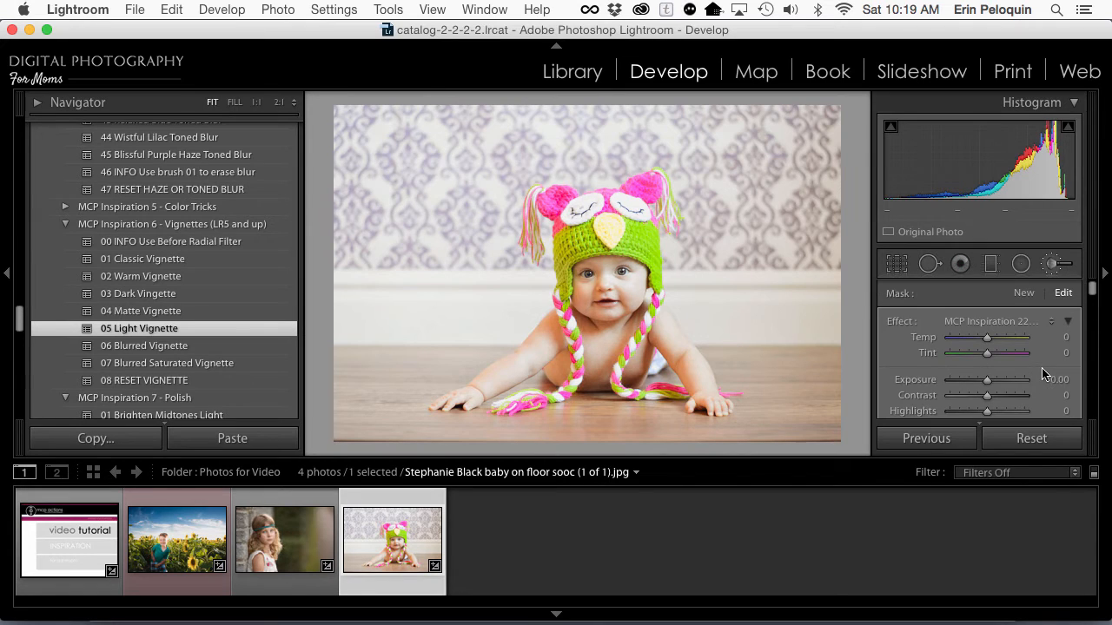
click(1030, 293)
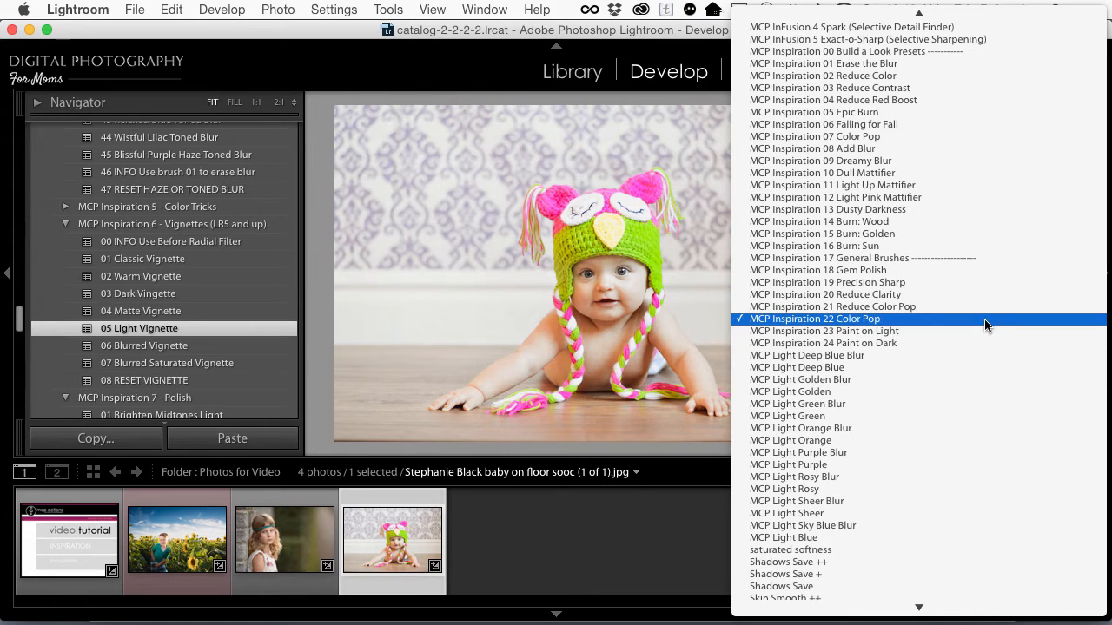
click(962, 283)
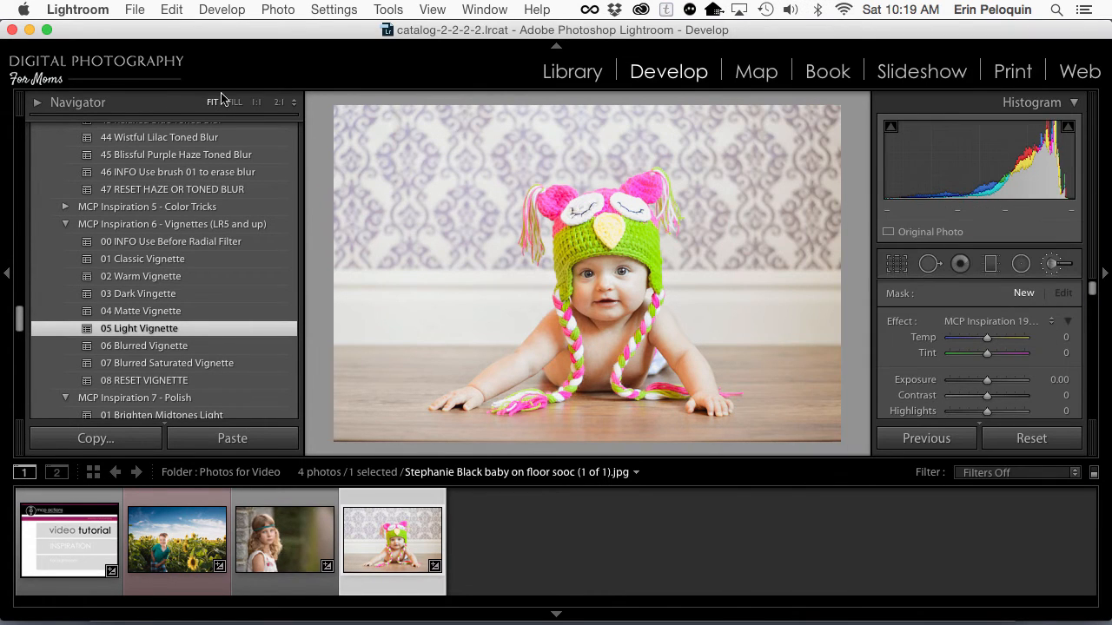
click(257, 103)
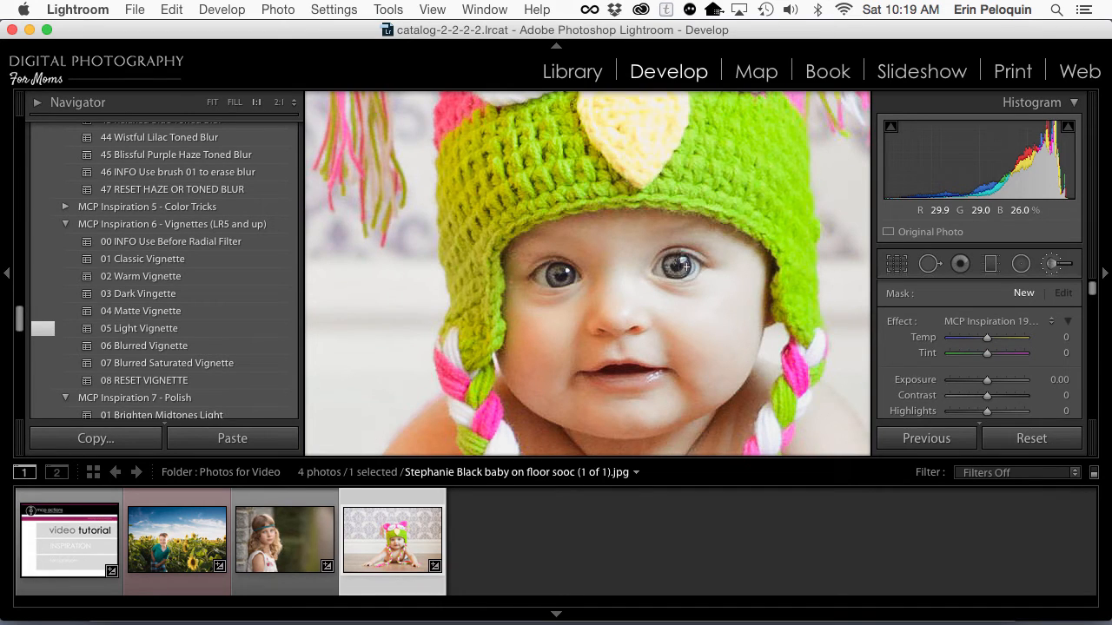
click(660, 268)
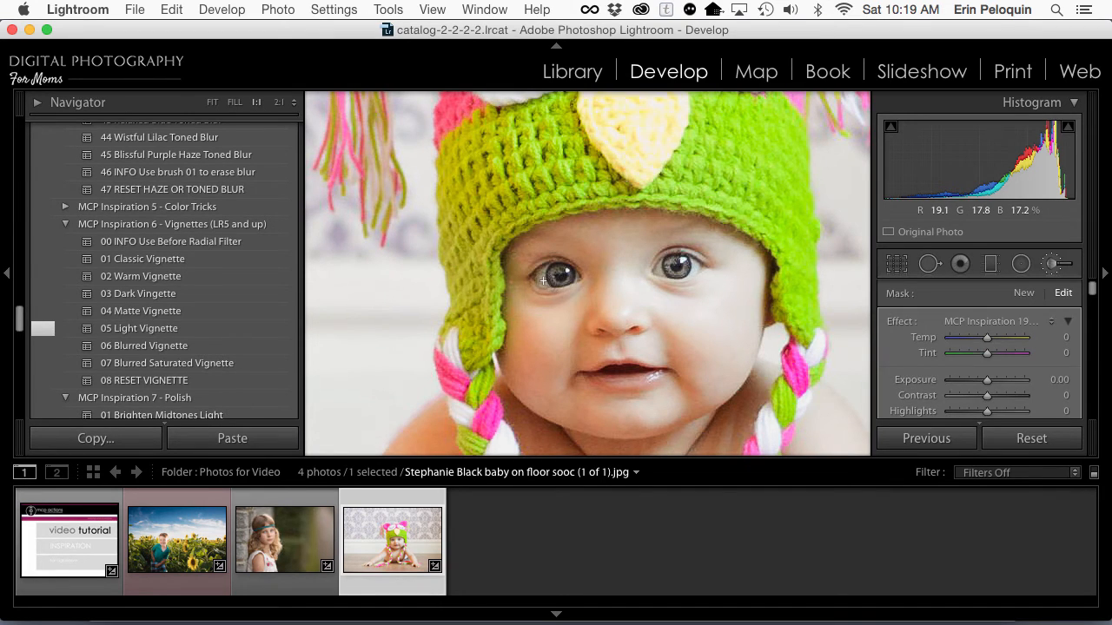
Step: Fit the whole baby photo in view and compare the edit with the original version
click(212, 103)
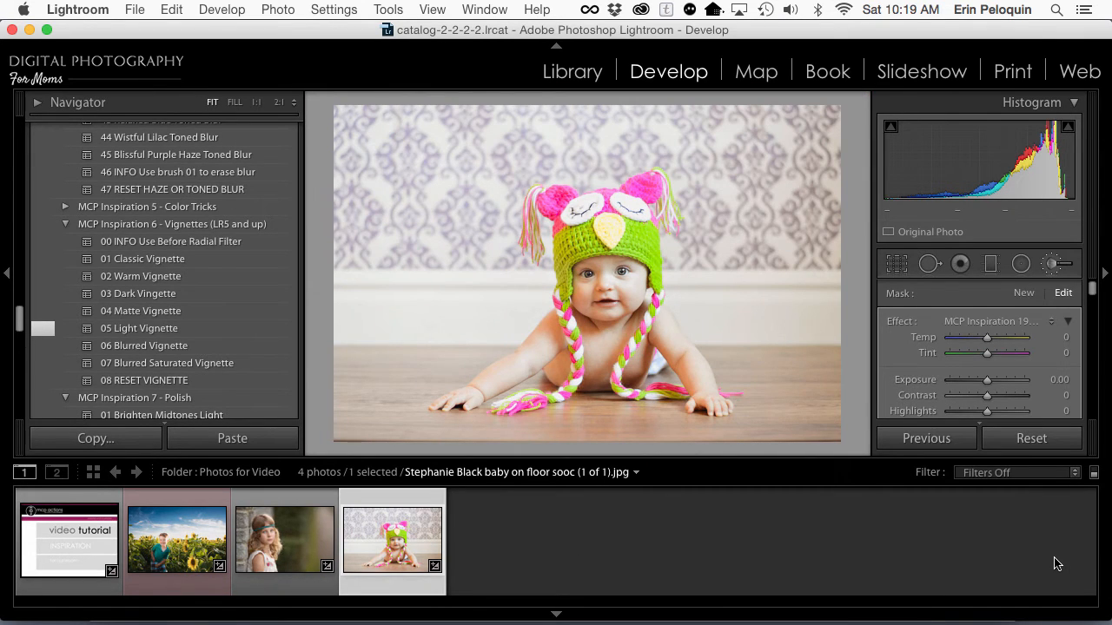
key(backslash)
key(backslash)
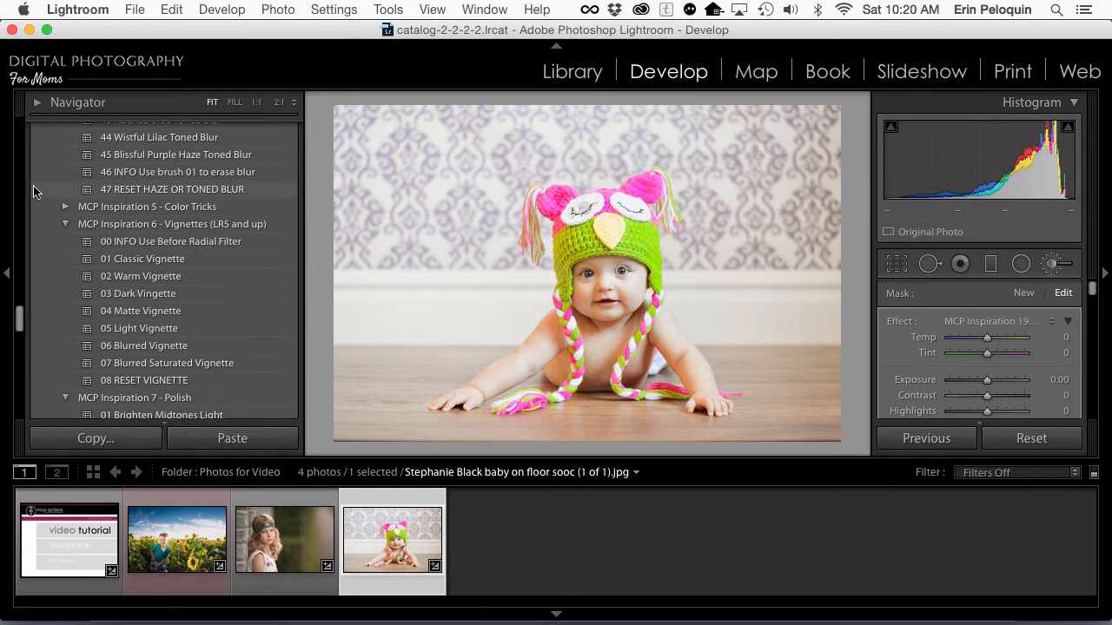
Step: Expand MCP Inspiration 3 - Quick B&W Looks, run its 00 reset preset, and apply Brilliant B&W Base 1
scroll(96, 258, up, 10)
scroll(96, 258, up, 15)
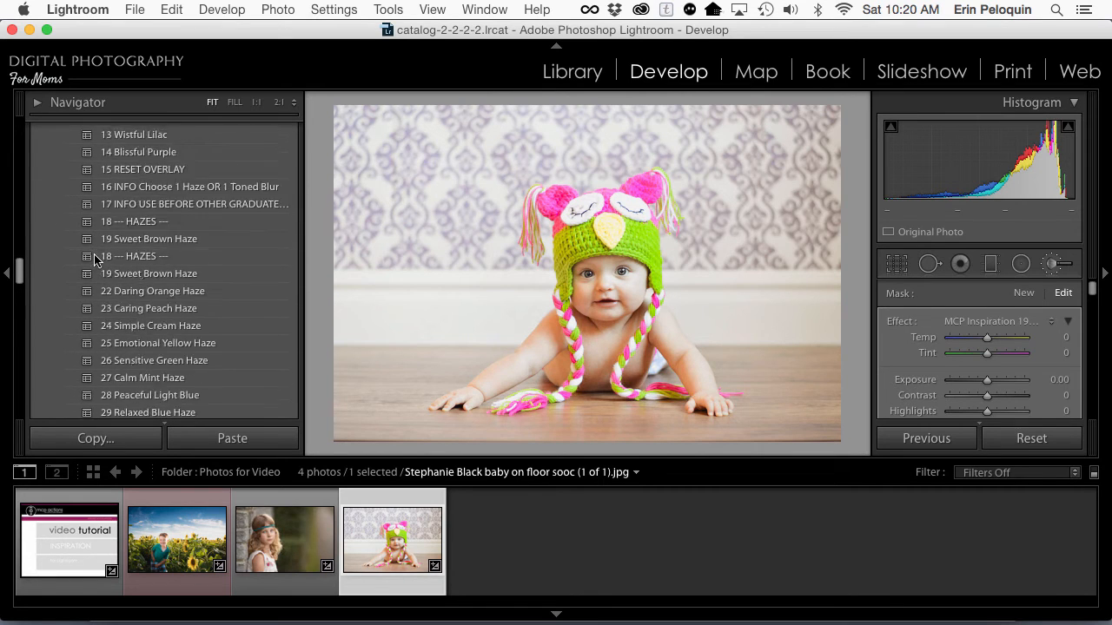
scroll(91, 304, up, 5)
scroll(87, 339, down, 7)
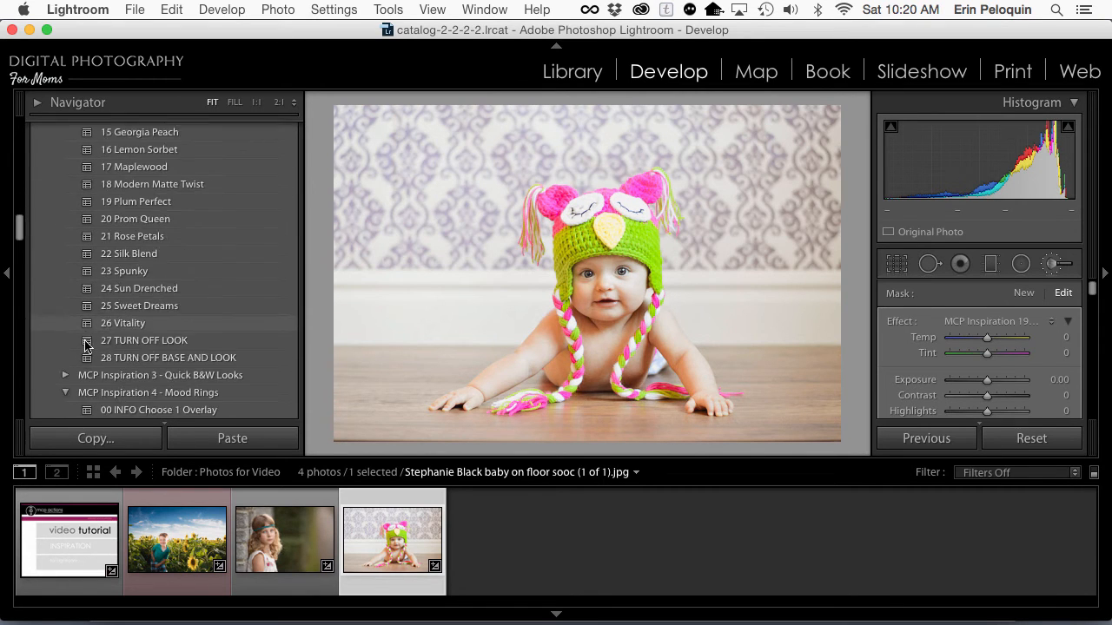
click(62, 311)
scroll(63, 328, down, 4)
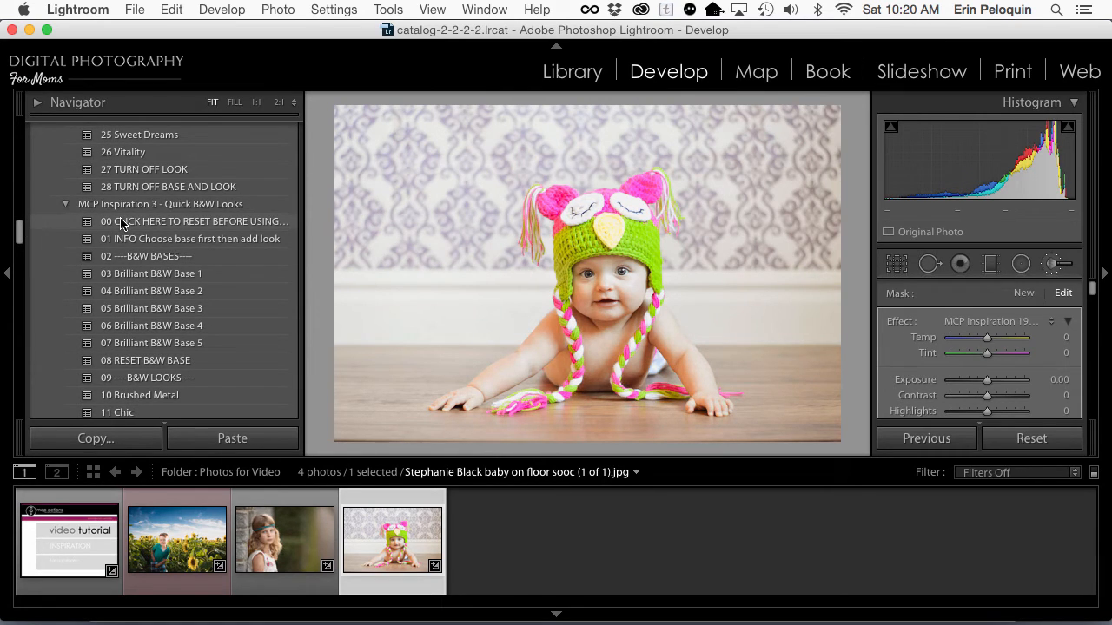
click(120, 222)
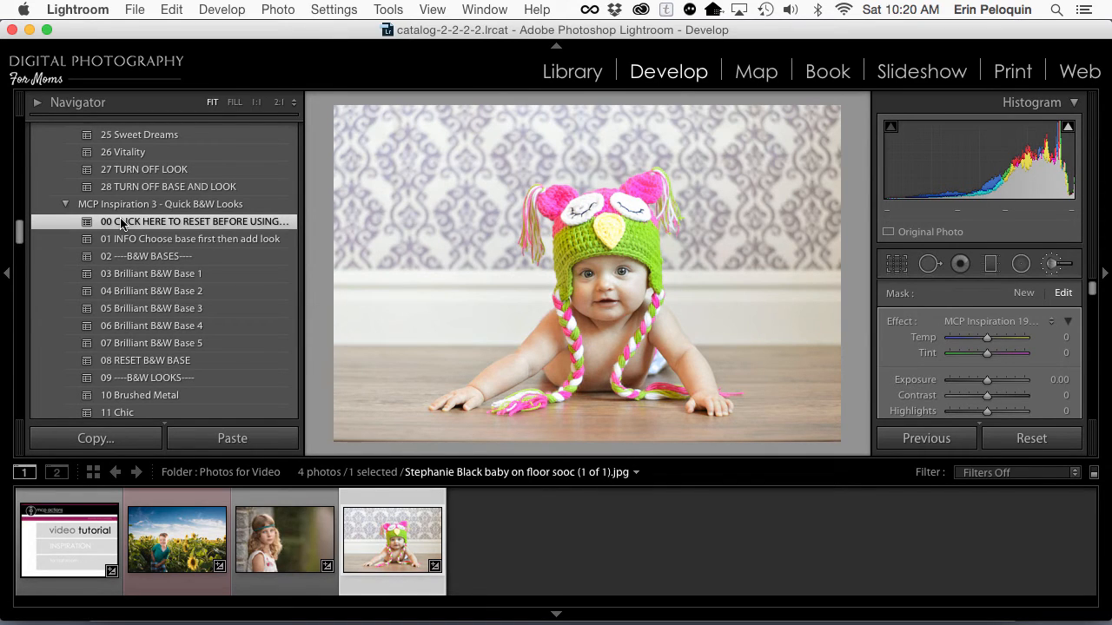
click(129, 276)
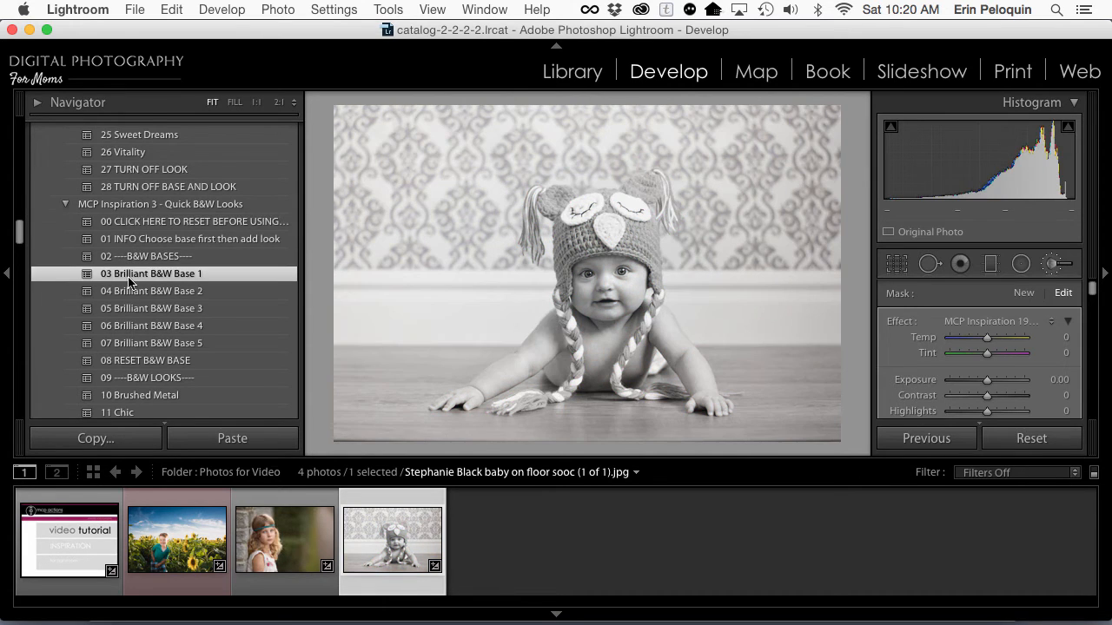
scroll(127, 339, down, 2)
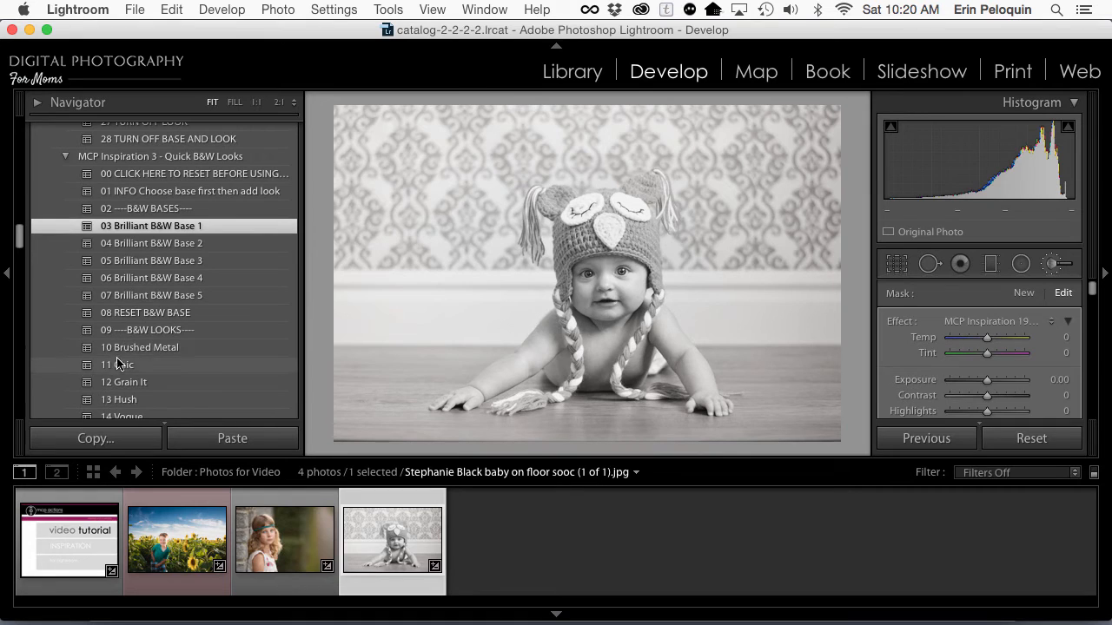
Step: Apply the 11 Chic look and the 27 Sharpen Strong polish preset to the baby photo, and close the adjustment brush
click(120, 364)
scroll(120, 365, down, 4)
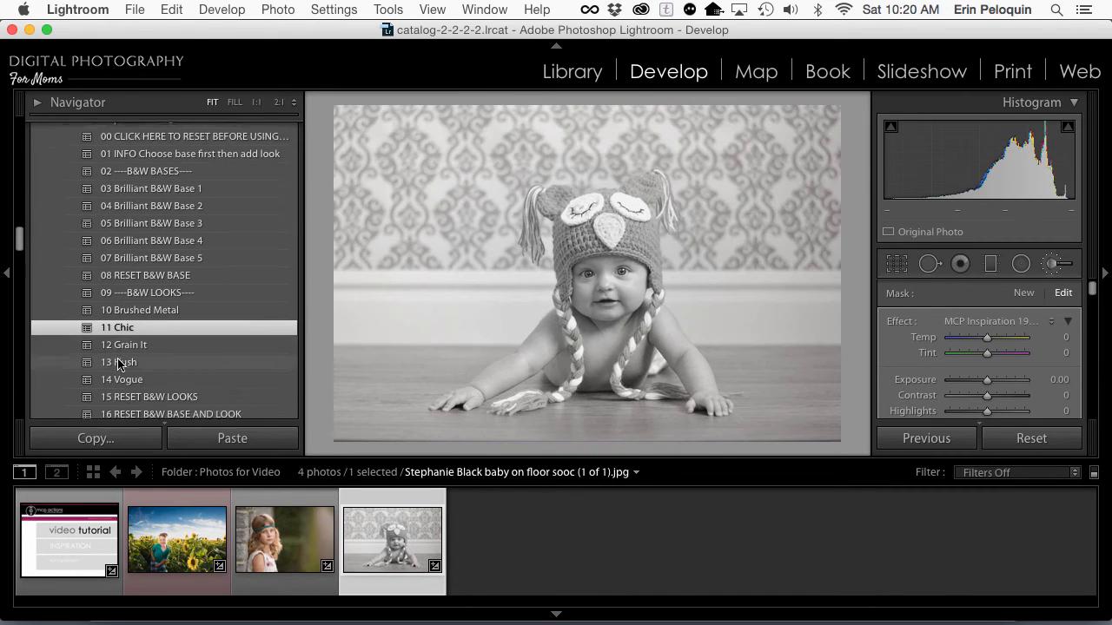
scroll(120, 363, down, 15)
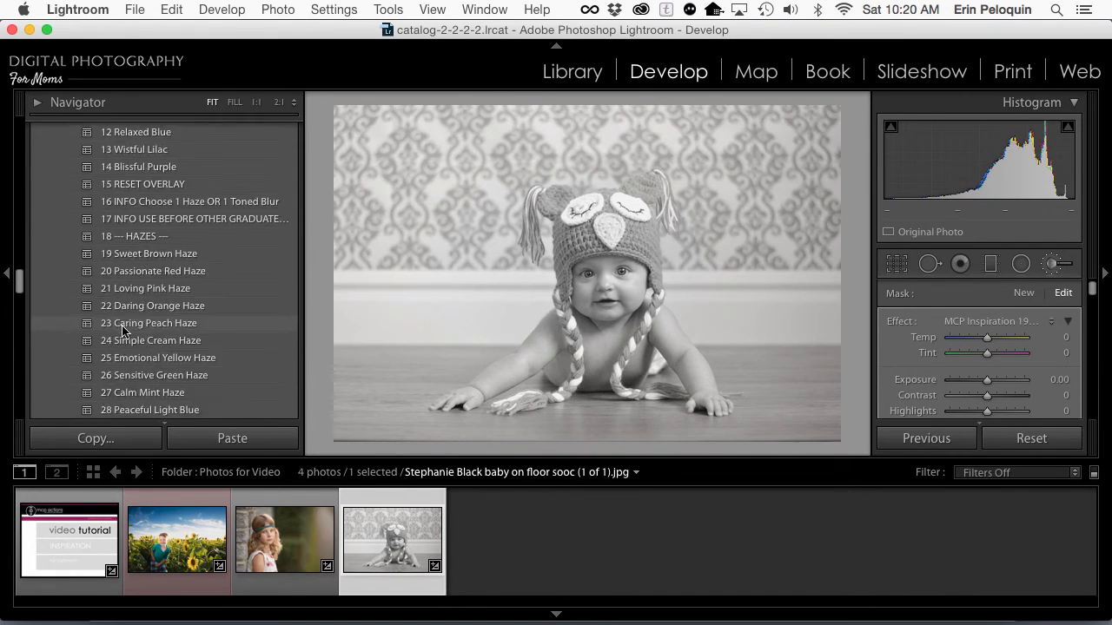
scroll(121, 330, down, 20)
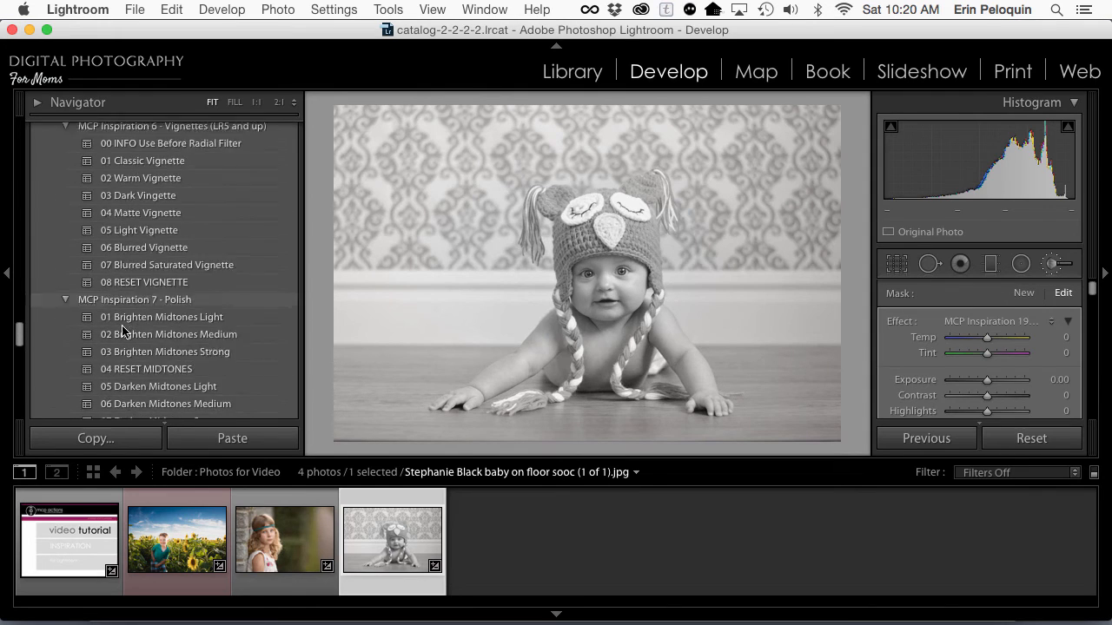
scroll(122, 330, down, 9)
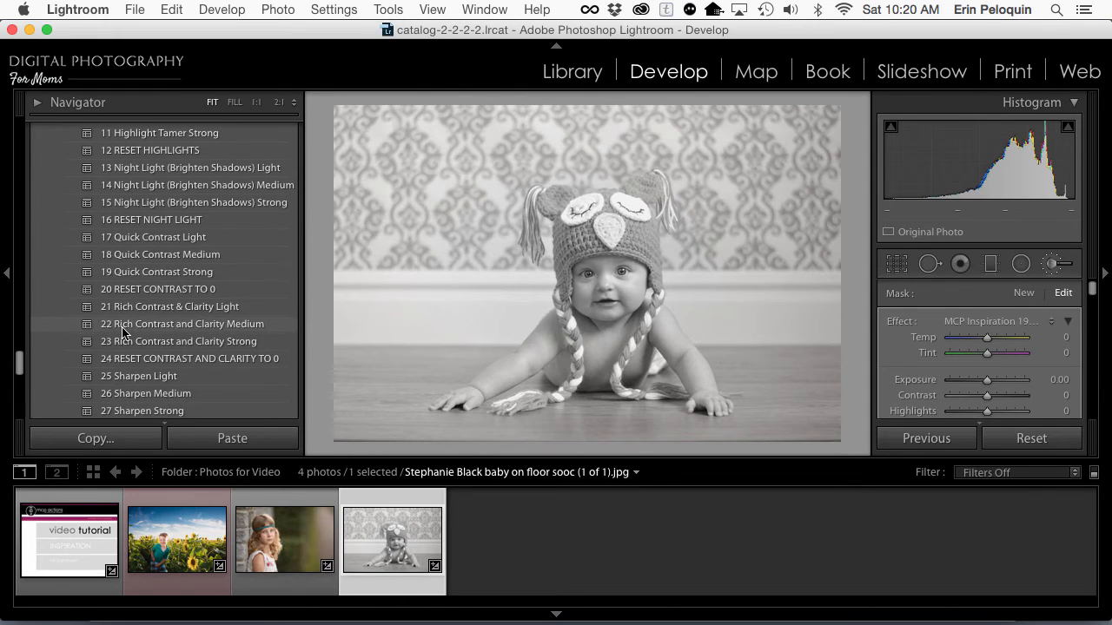
click(160, 413)
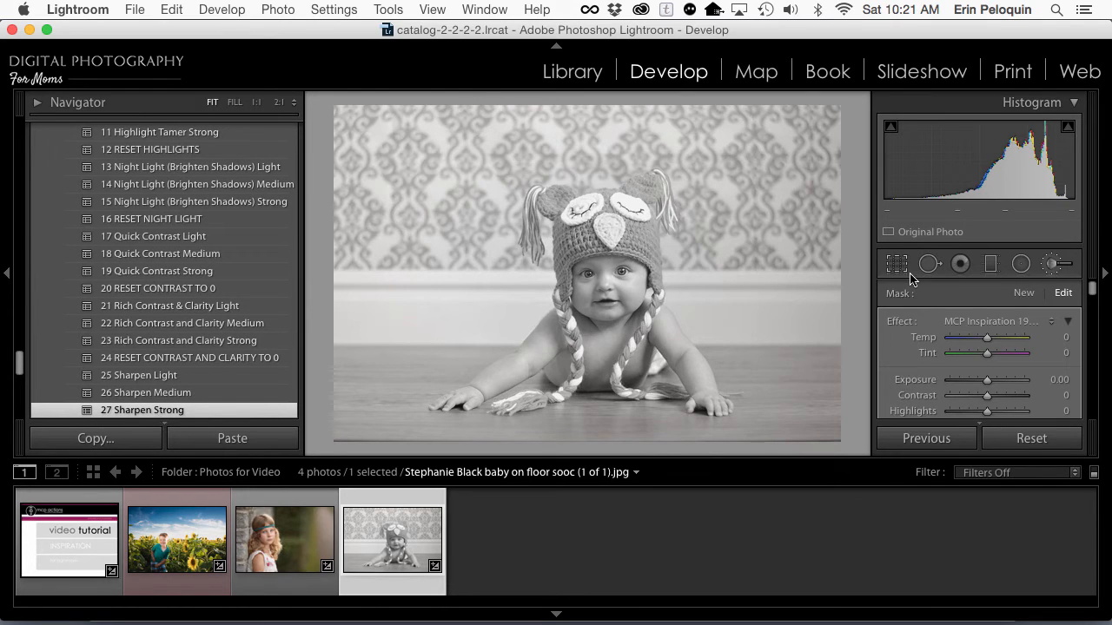
click(1056, 263)
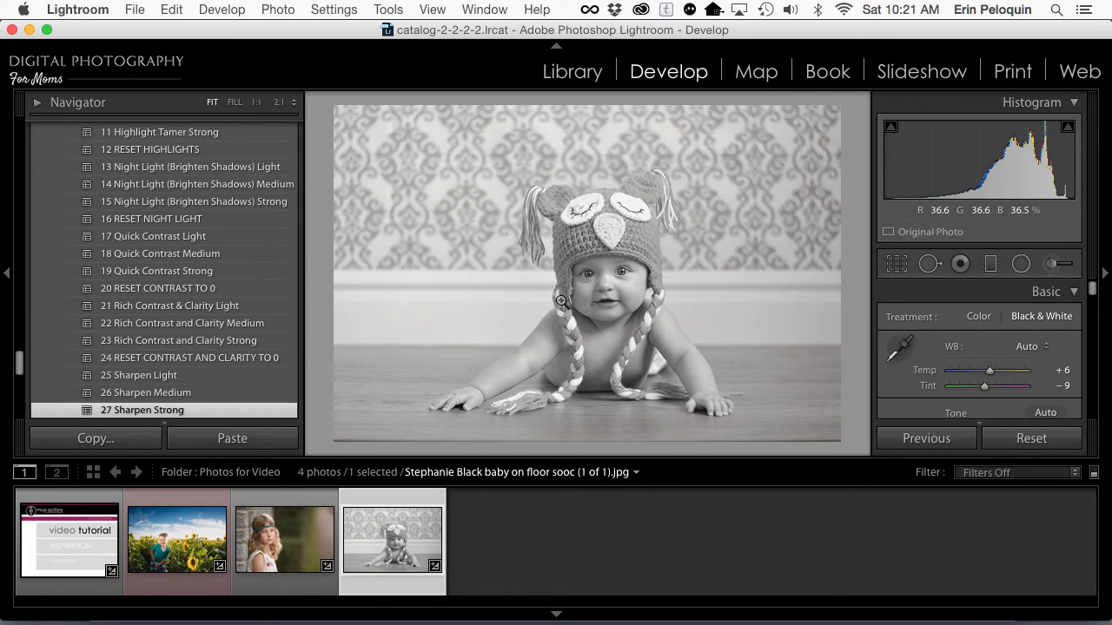
Step: Switch to the photo of the girl with the headband and apply 03 Brilliant Color Base 2 and 16 Lemon Sorbet
click(291, 541)
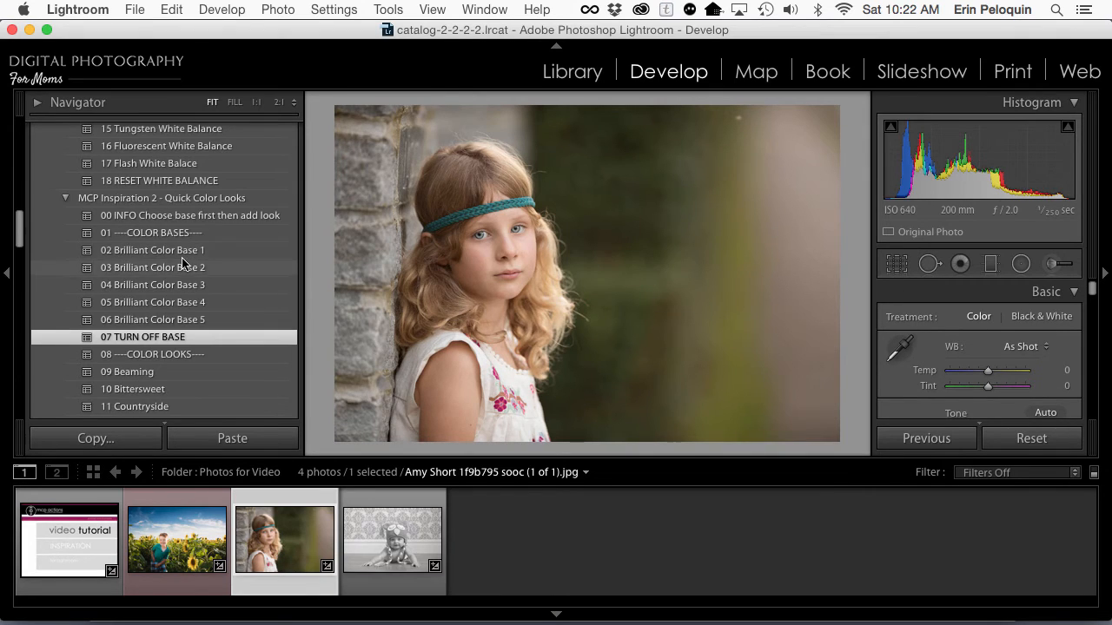
click(182, 262)
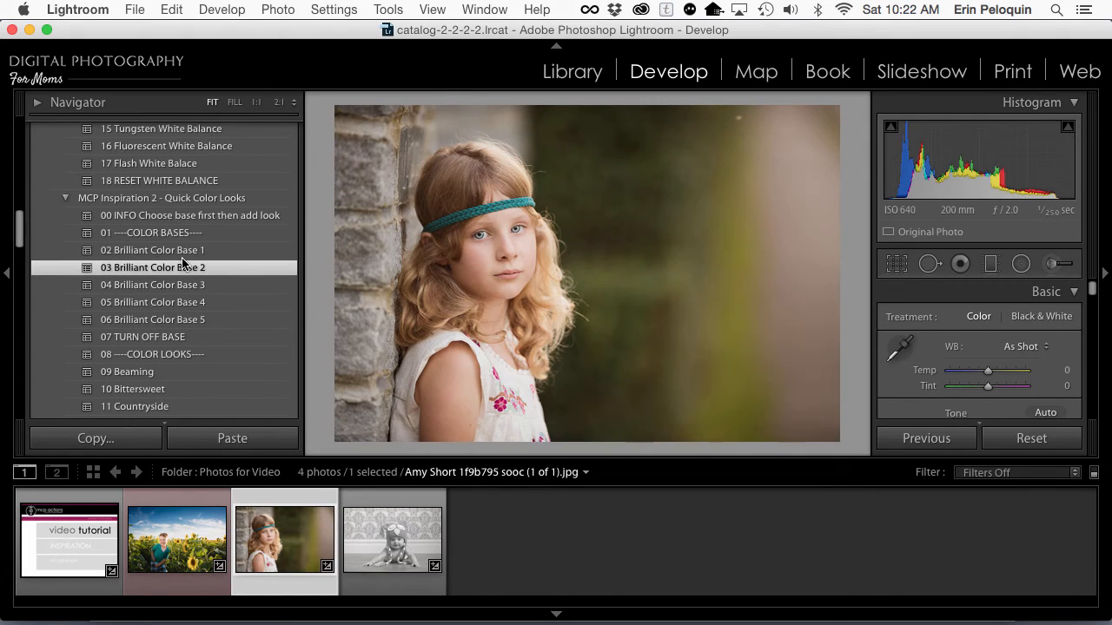
scroll(203, 360, down, 5)
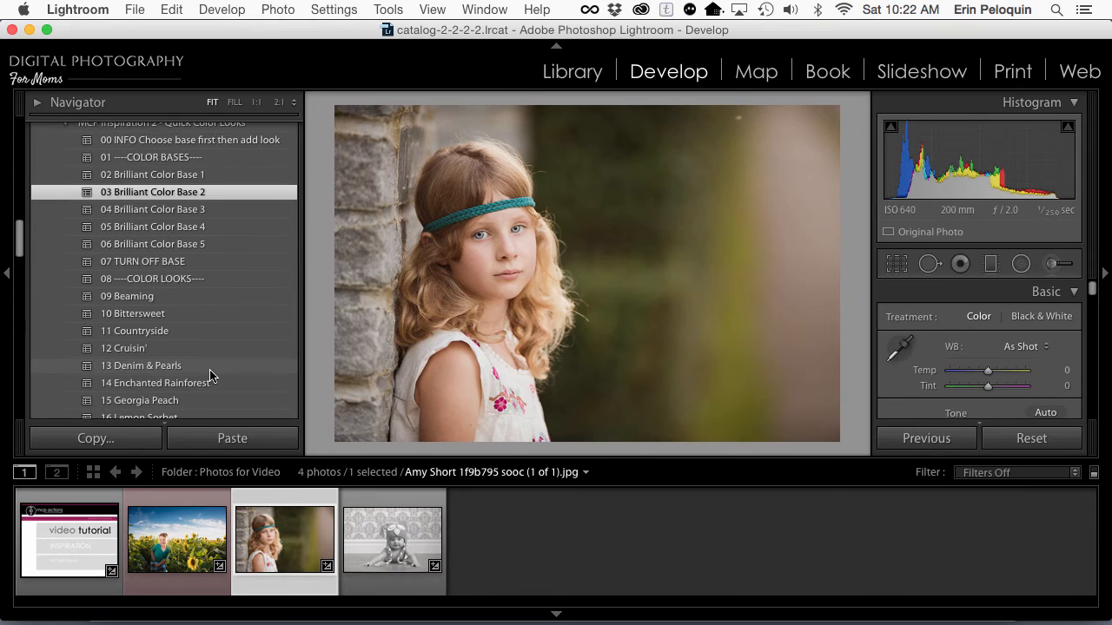
click(197, 346)
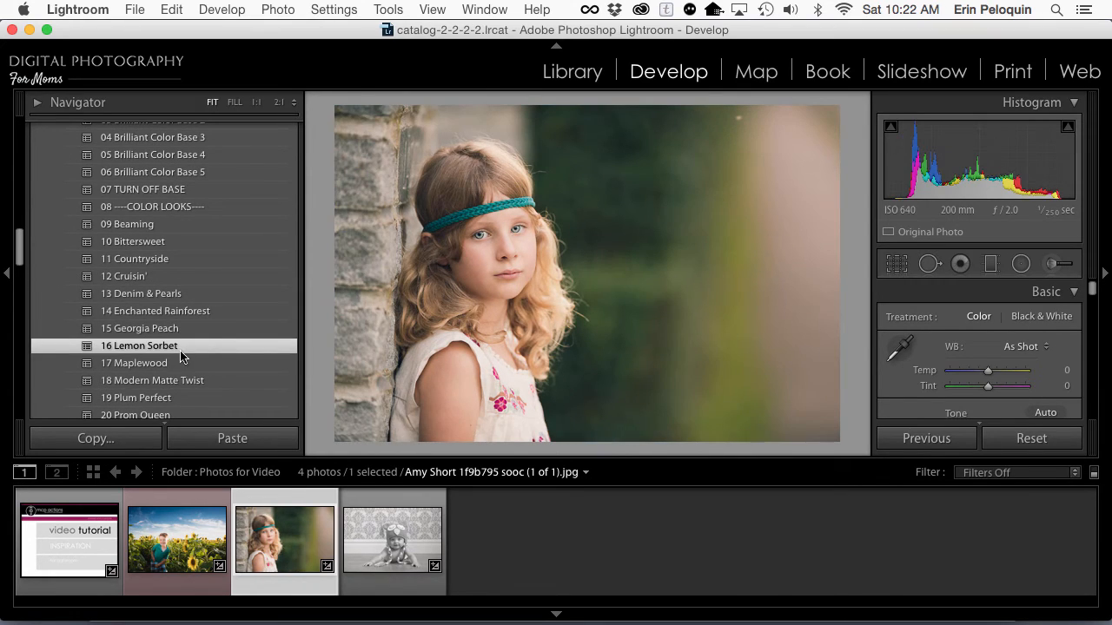
Step: Collapse the MCP Inspiration 7 - Polish presets, expand the MCP Inspiration 6 vignettes, and apply 03 Dark Vingette to the girl's photo
scroll(181, 351, down, 6)
scroll(181, 351, down, 10)
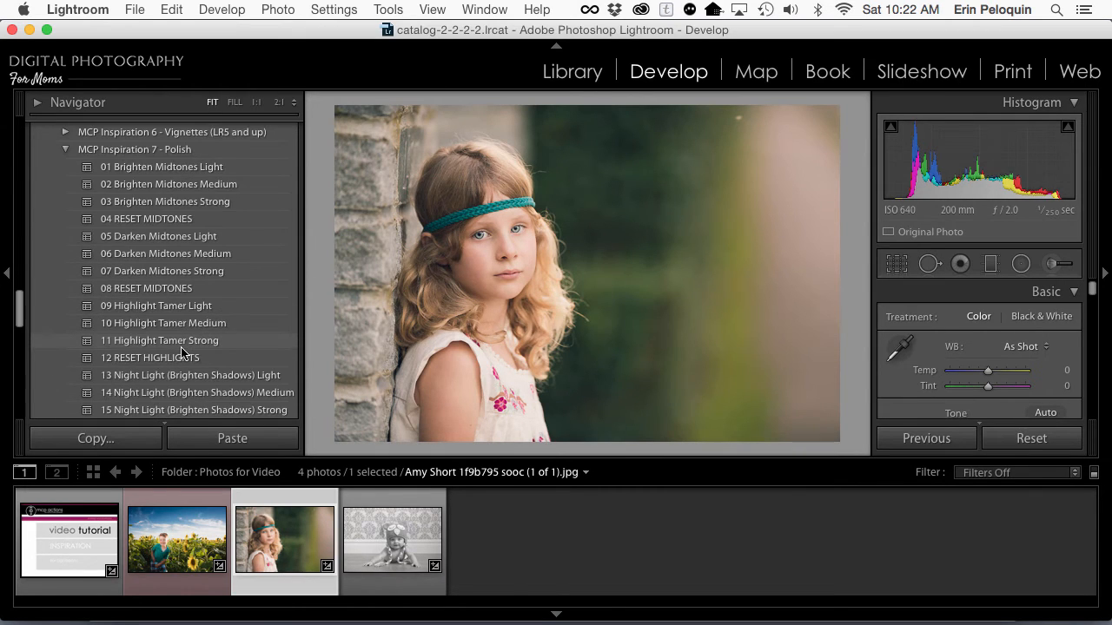
click(65, 150)
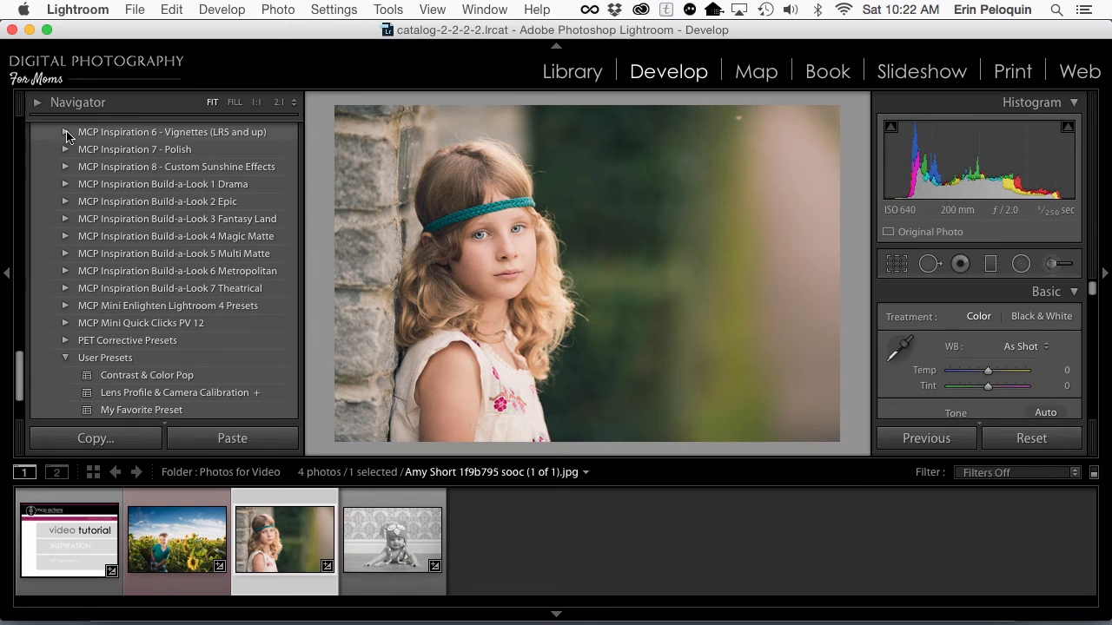
click(66, 132)
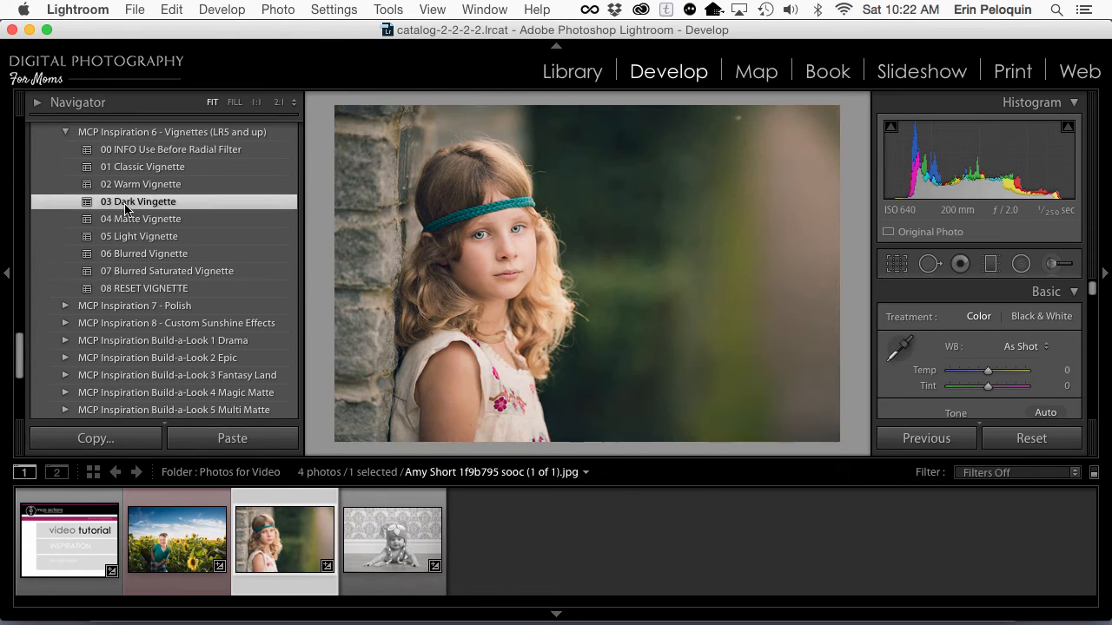
click(126, 205)
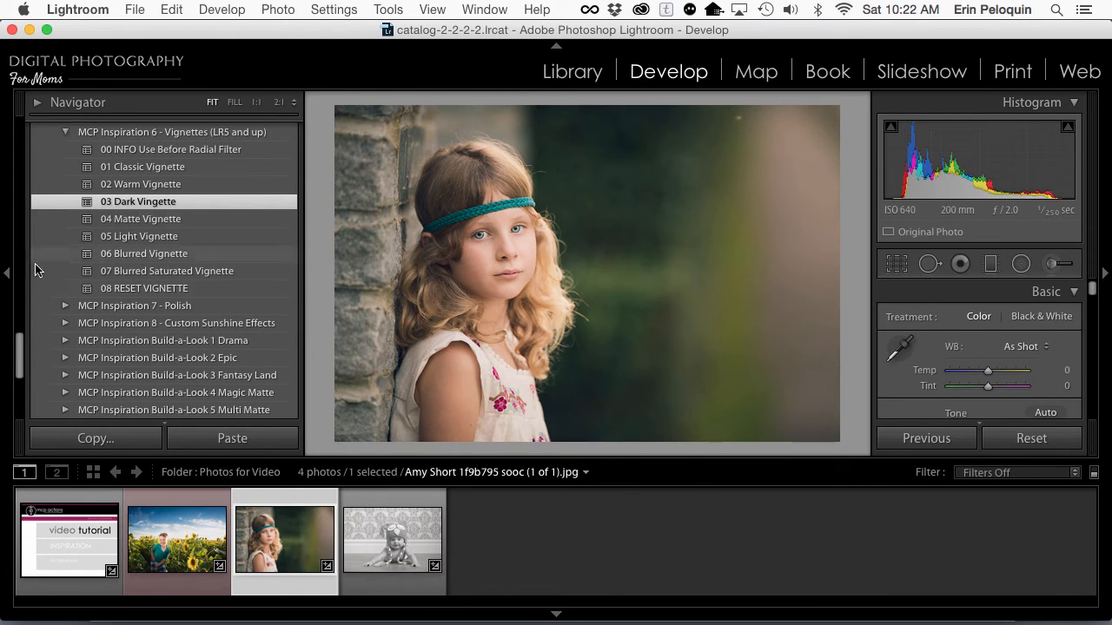
Step: Apply 06 Vertical Sun Beam from Custom Sunshine Effects and move its radial filter from the girl's face to the photo's right-hand background
click(68, 320)
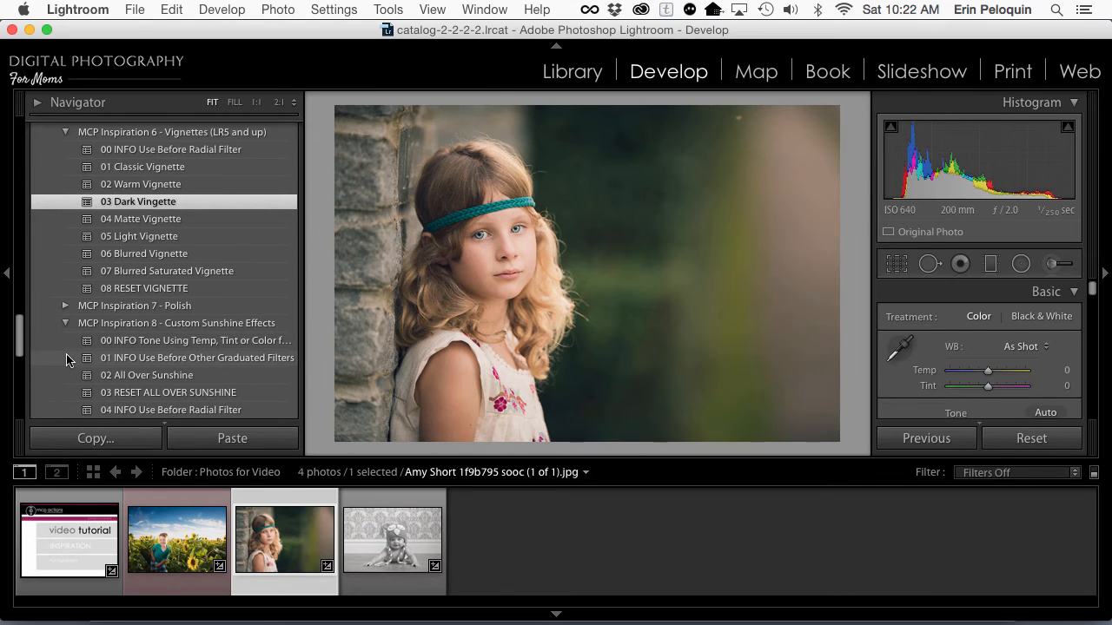
scroll(68, 339, down, 5)
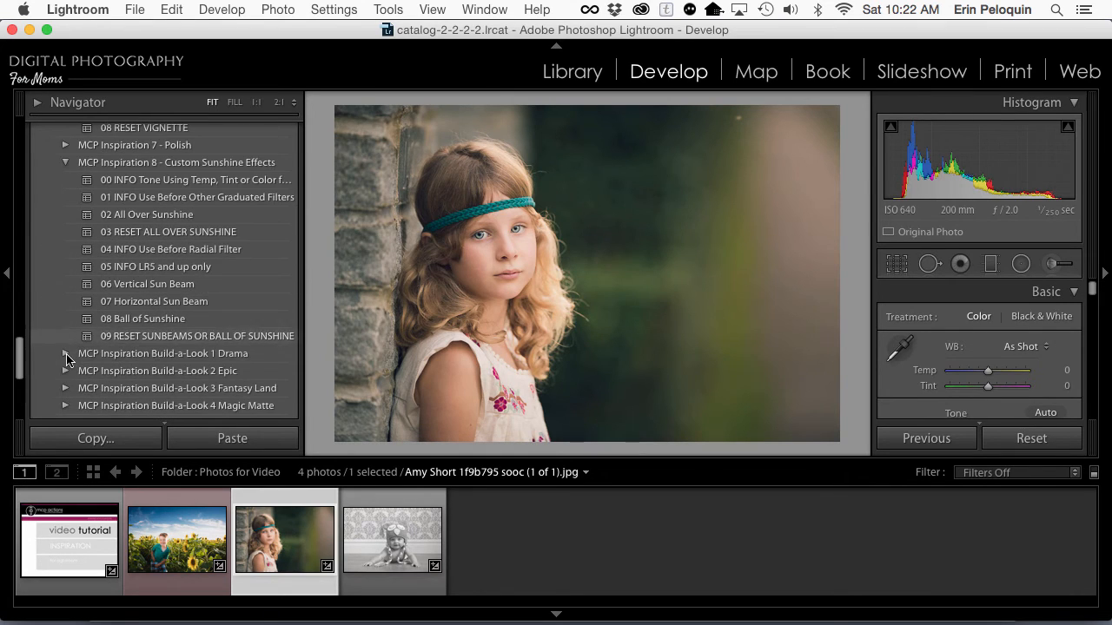
click(146, 287)
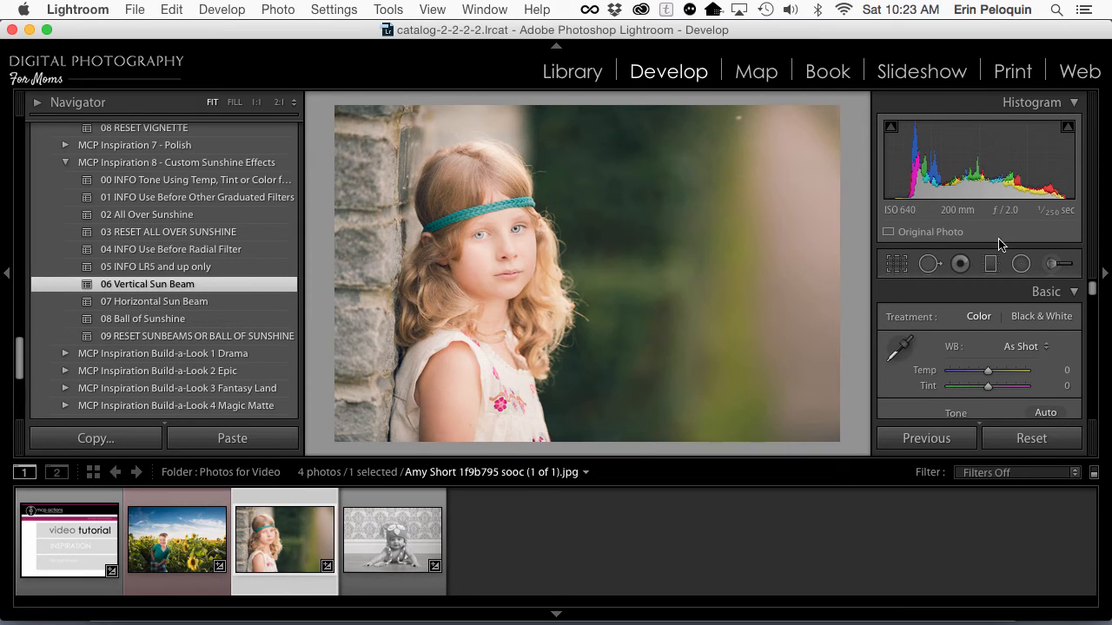
click(1021, 263)
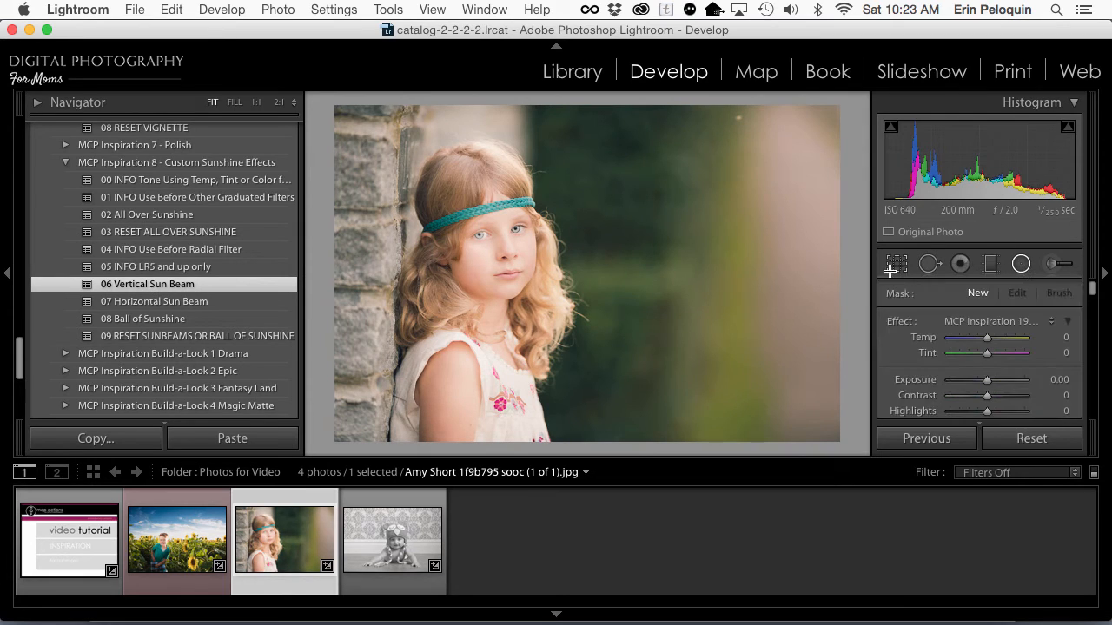
click(467, 239)
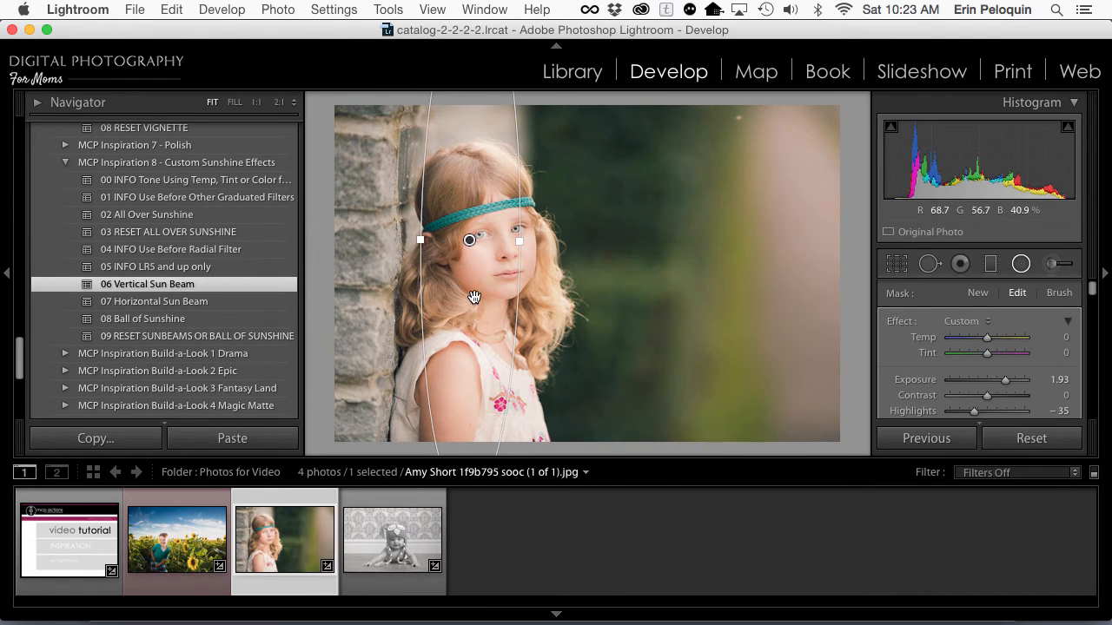
drag(474, 299, 788, 235)
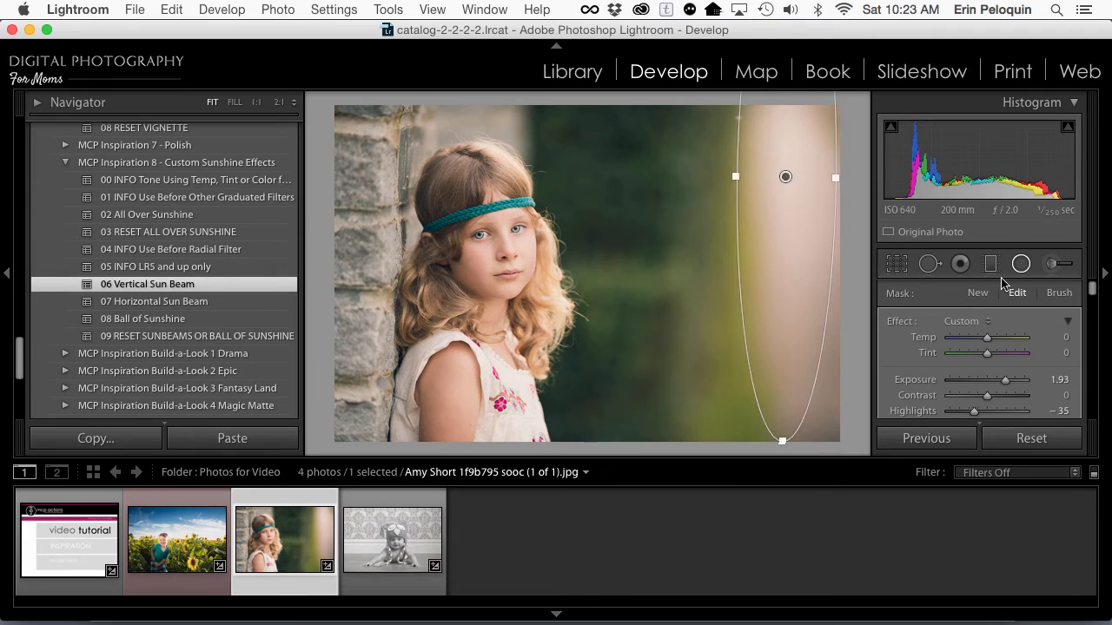
Step: Start an adjustment brush with MCP Inspiration 18 Gem Polish and paint it over the girl's eyes
click(1051, 264)
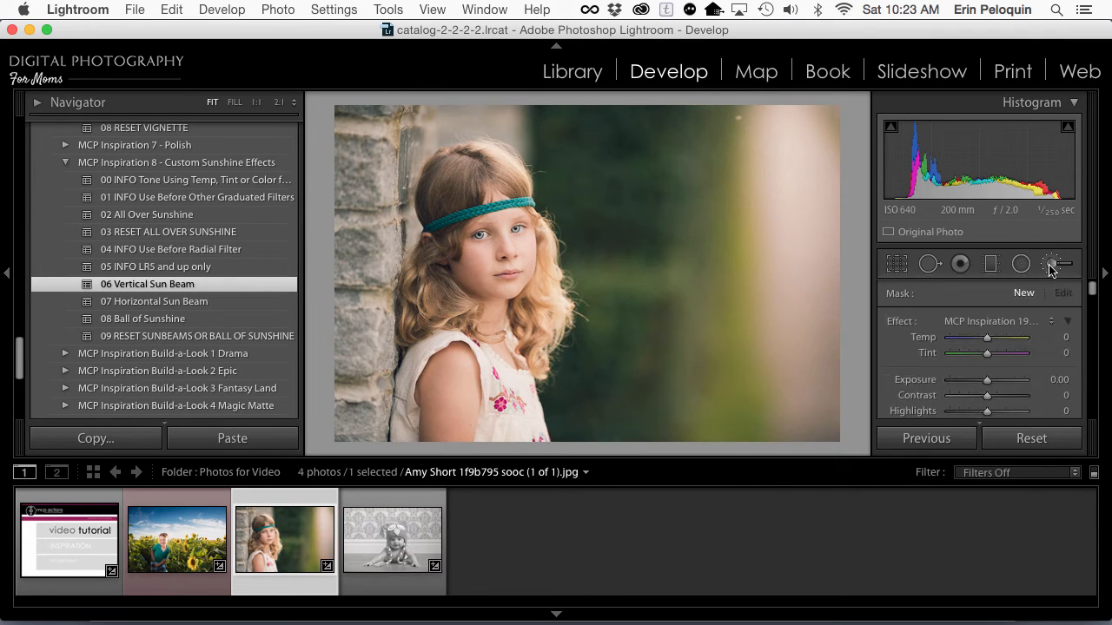
click(987, 320)
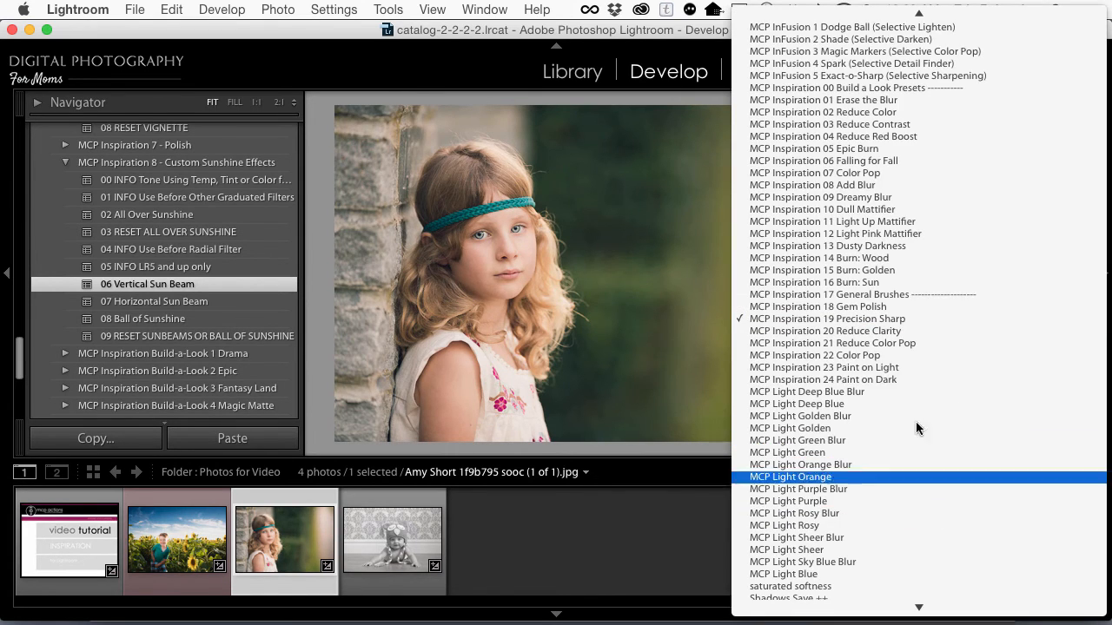
click(862, 305)
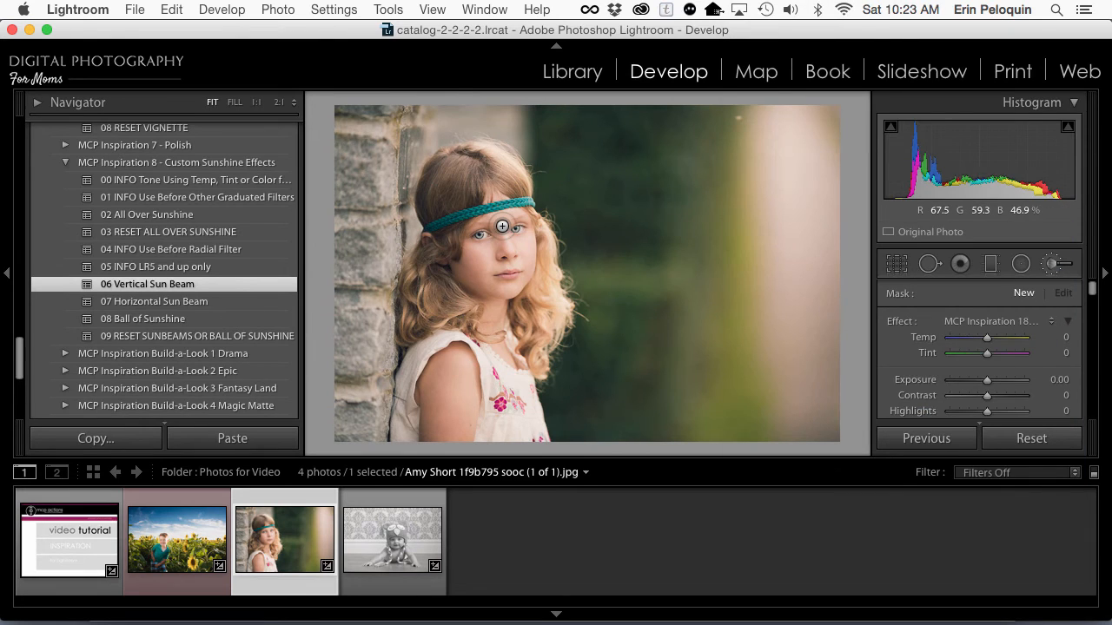
click(515, 230)
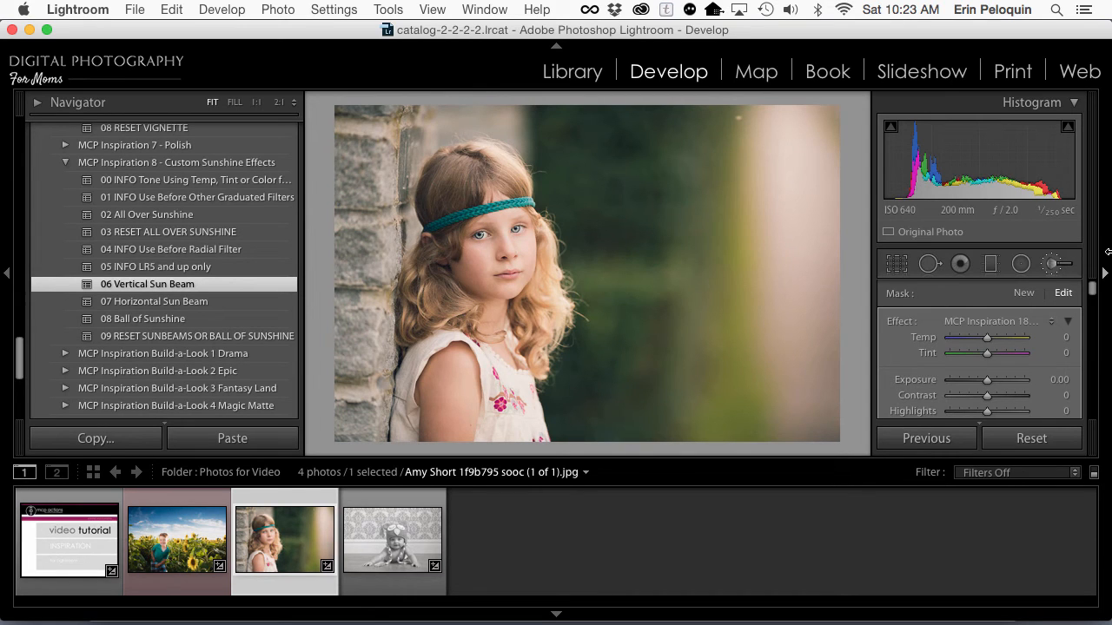
Step: Run the Quick B&W Looks 00 reset preset on the girl's photo and apply 04 Brilliant B&W Base 2 with 10 Brushed Metal
scroll(117, 247, up, 20)
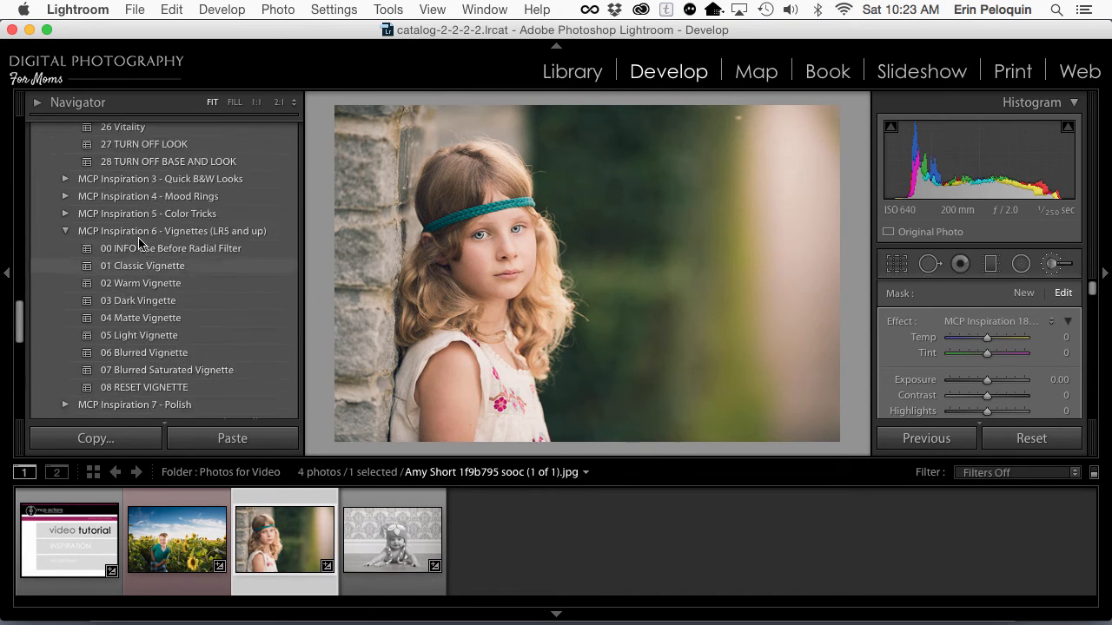
scroll(139, 243, up, 5)
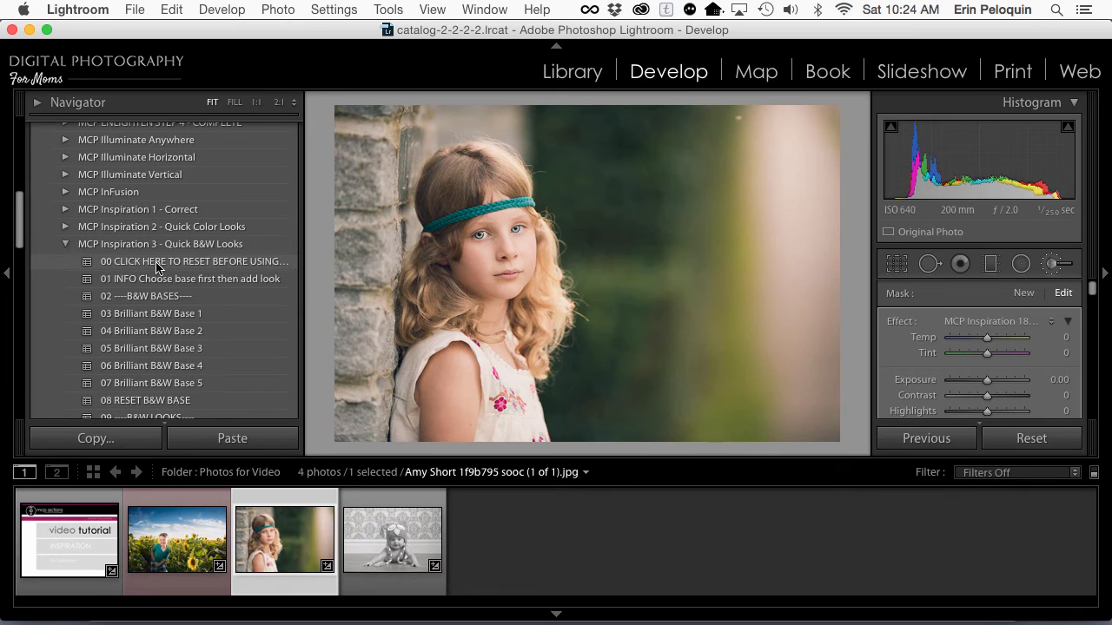
click(156, 264)
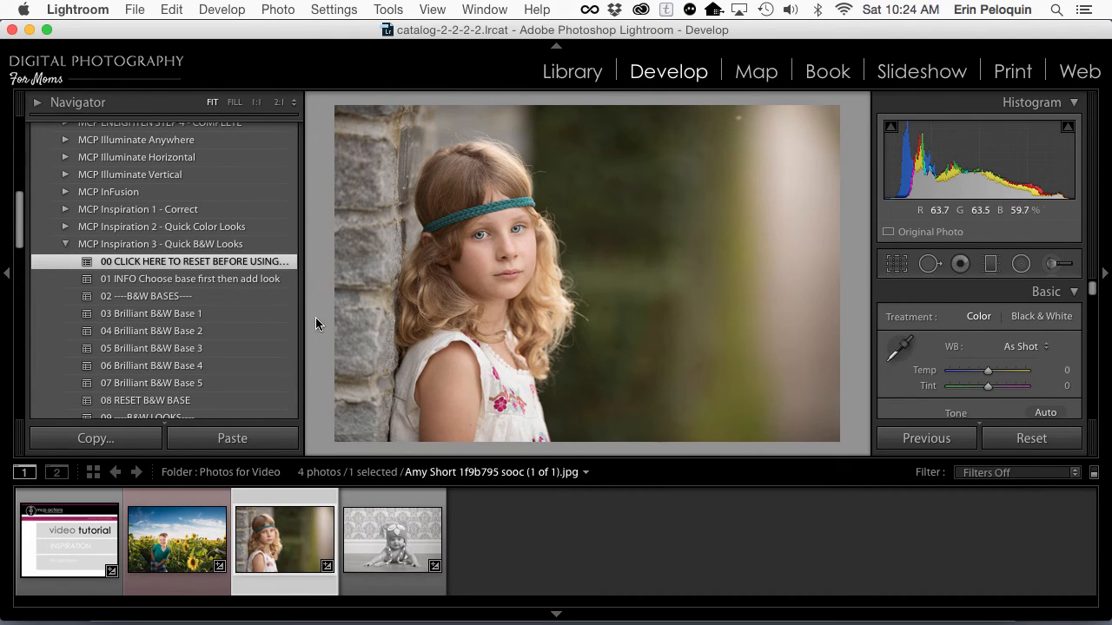
click(131, 327)
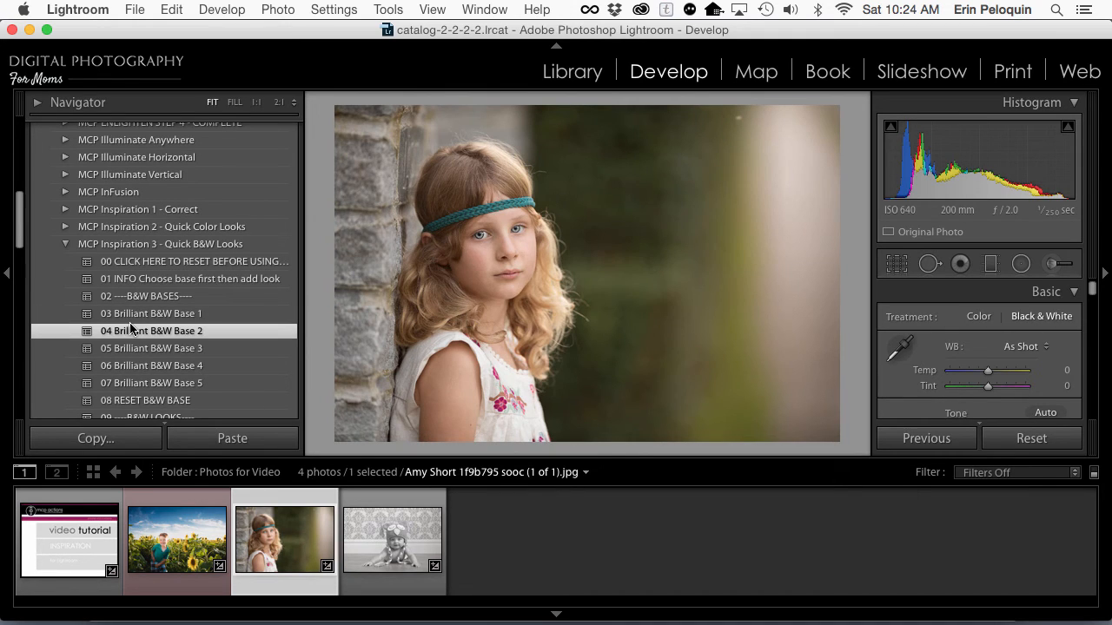
scroll(123, 377, down, 5)
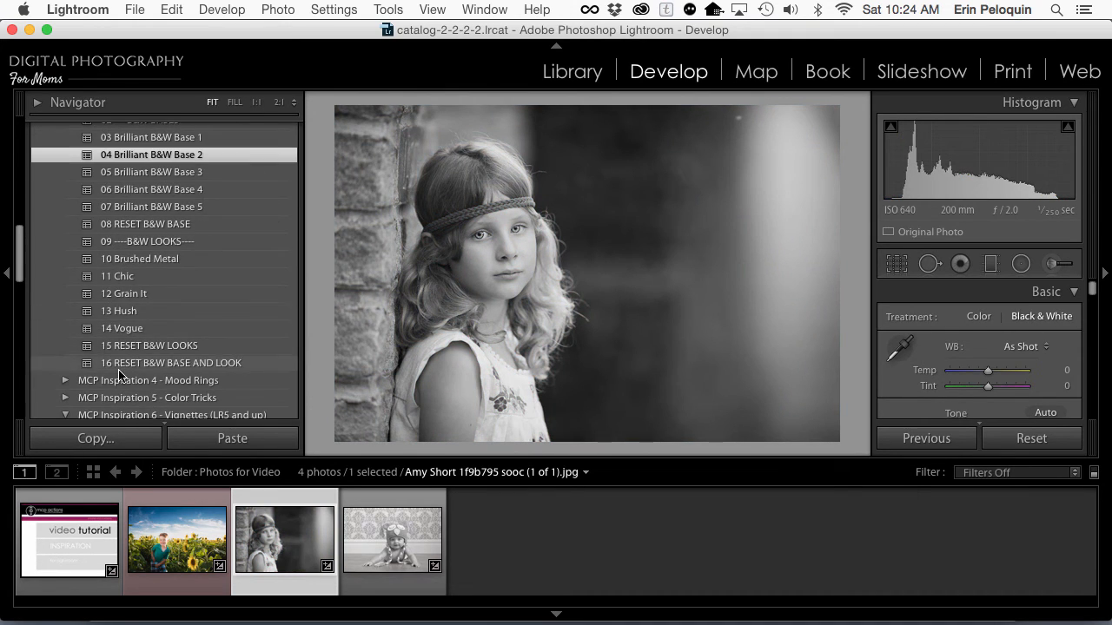
click(110, 261)
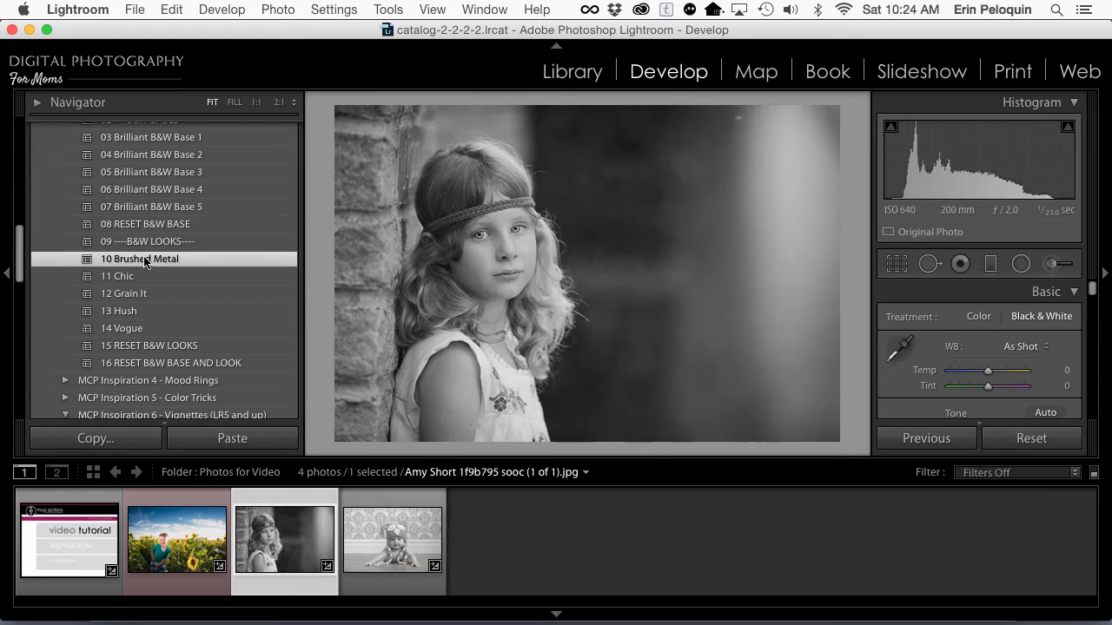
Step: Expand MCP Inspiration 4 - Mood Rings and apply the 07 Simple Cream overlay to the black-and-white photo
click(68, 383)
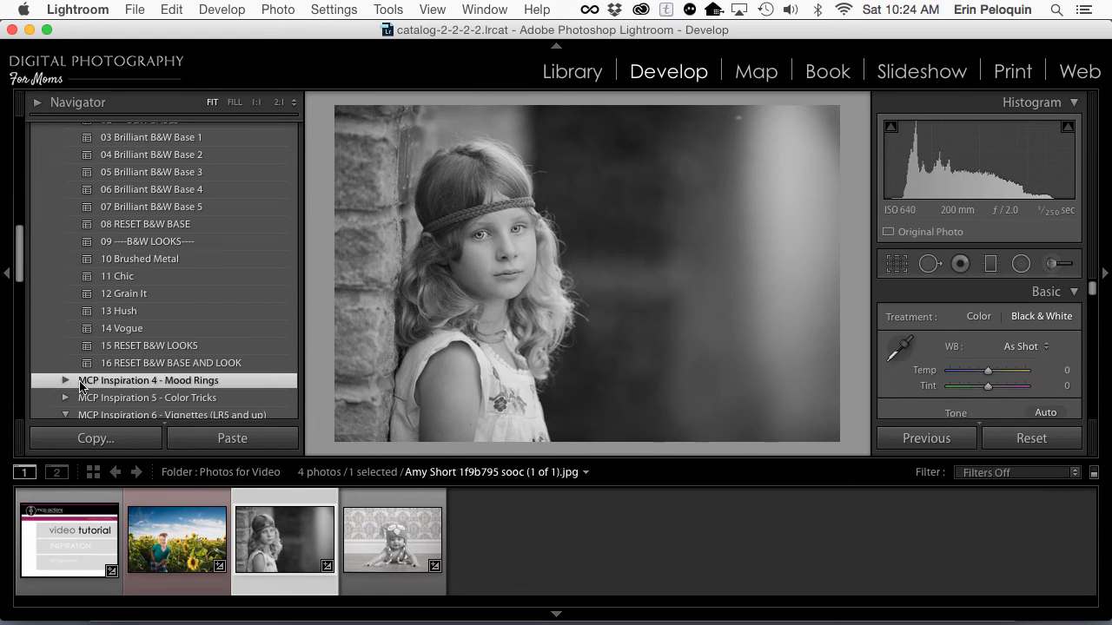
scroll(87, 369, down, 5)
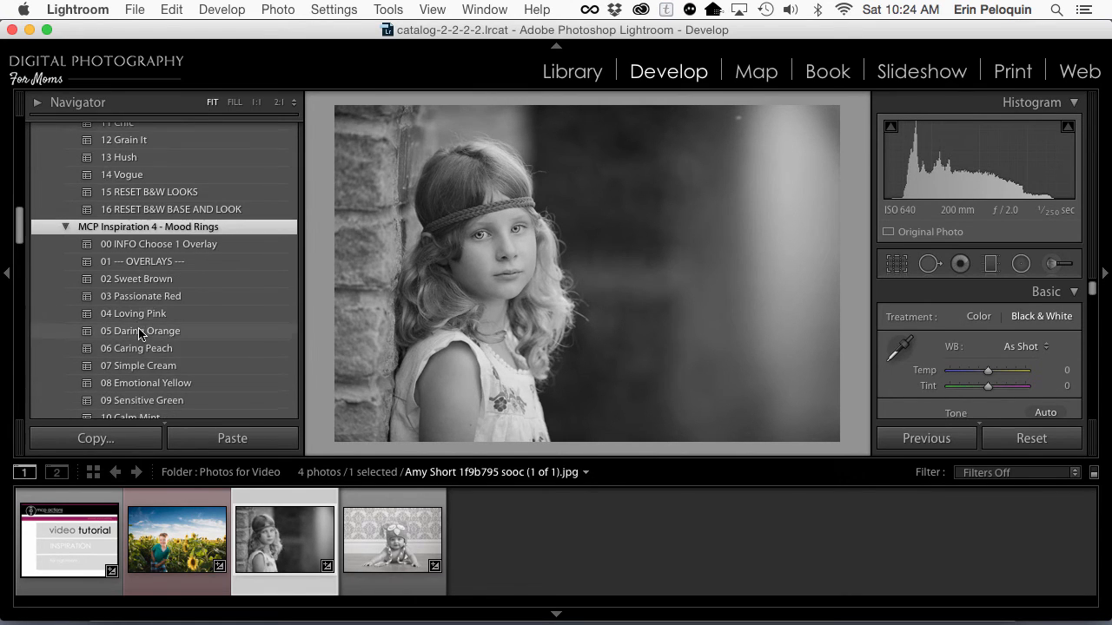
click(135, 366)
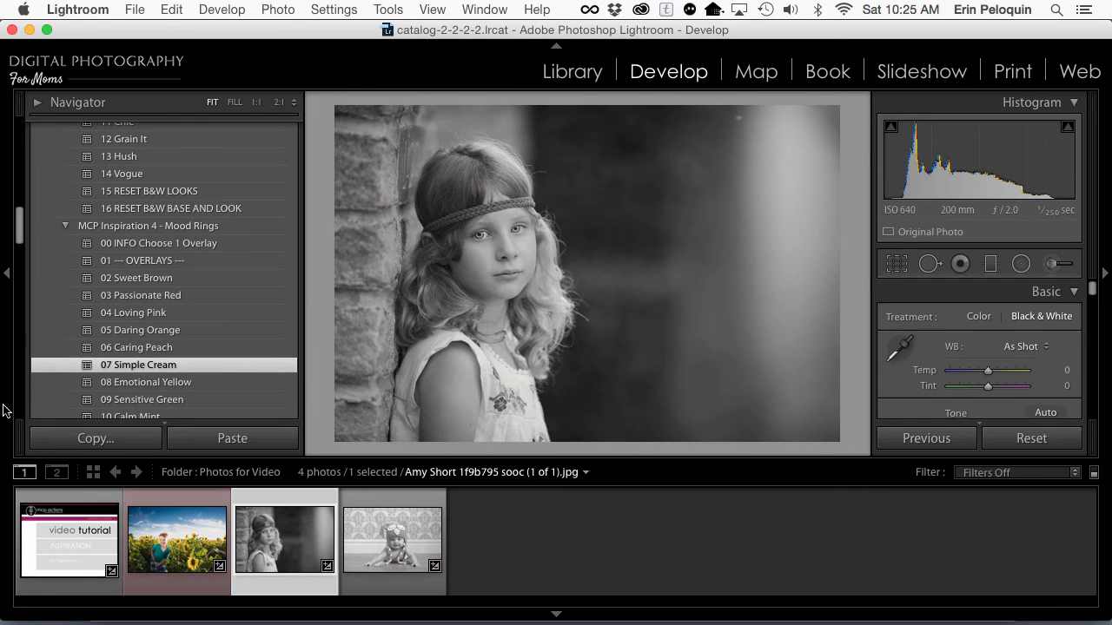
Step: Expand MCP Inspiration Build-a-Look 3 Fantasy Land and look through its preset sections and brush notes
scroll(123, 393, down, 10)
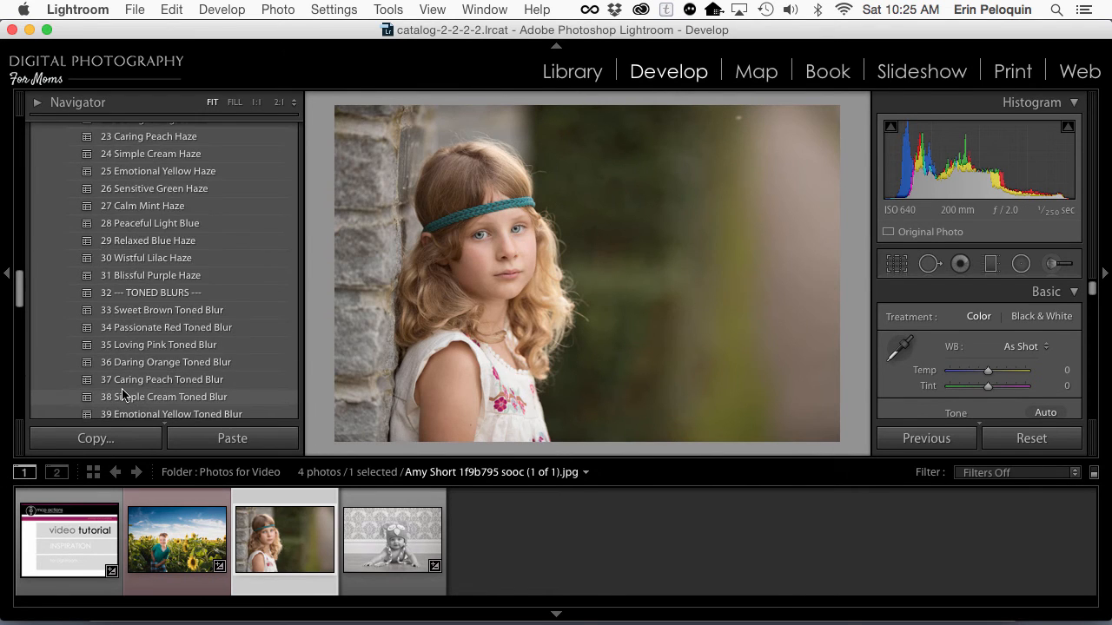
scroll(122, 395, down, 15)
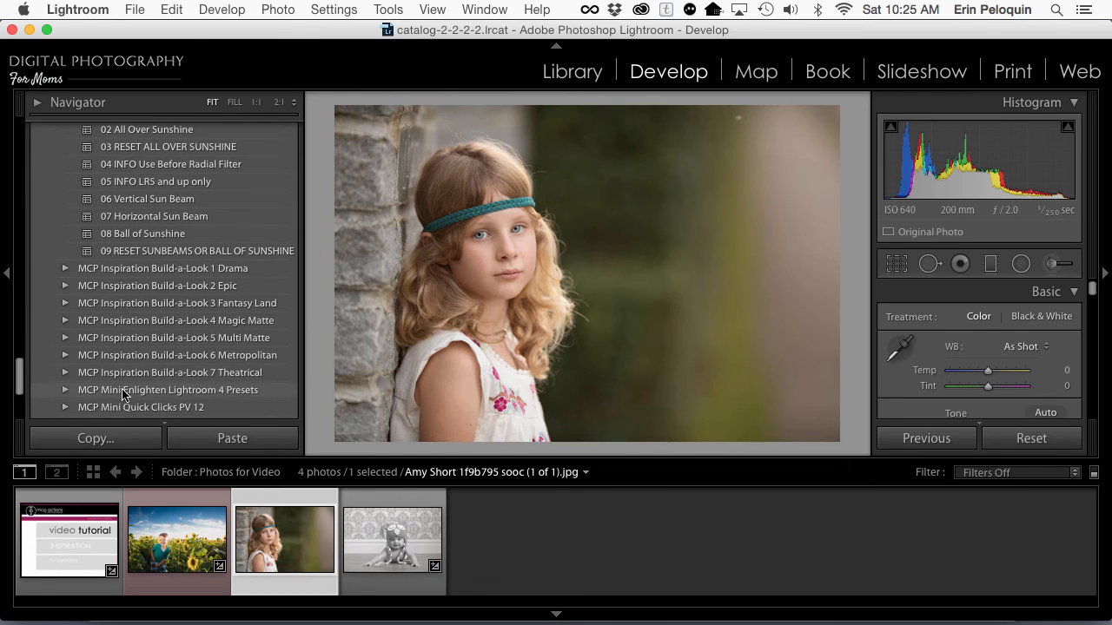
scroll(122, 392, down, 1)
scroll(107, 285, down, 1)
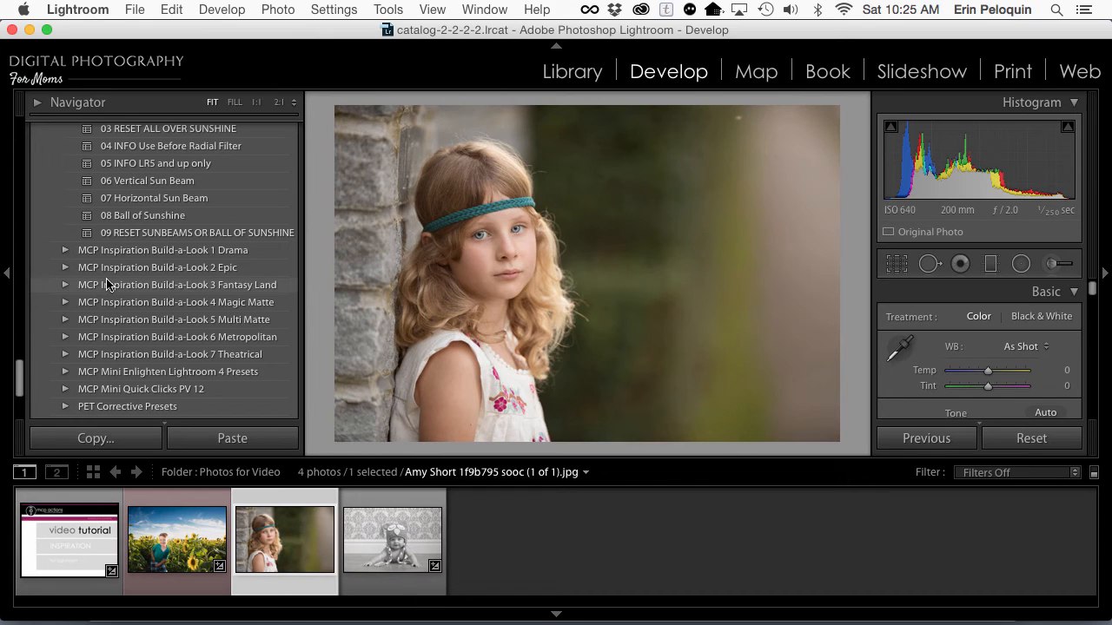
click(57, 289)
click(59, 287)
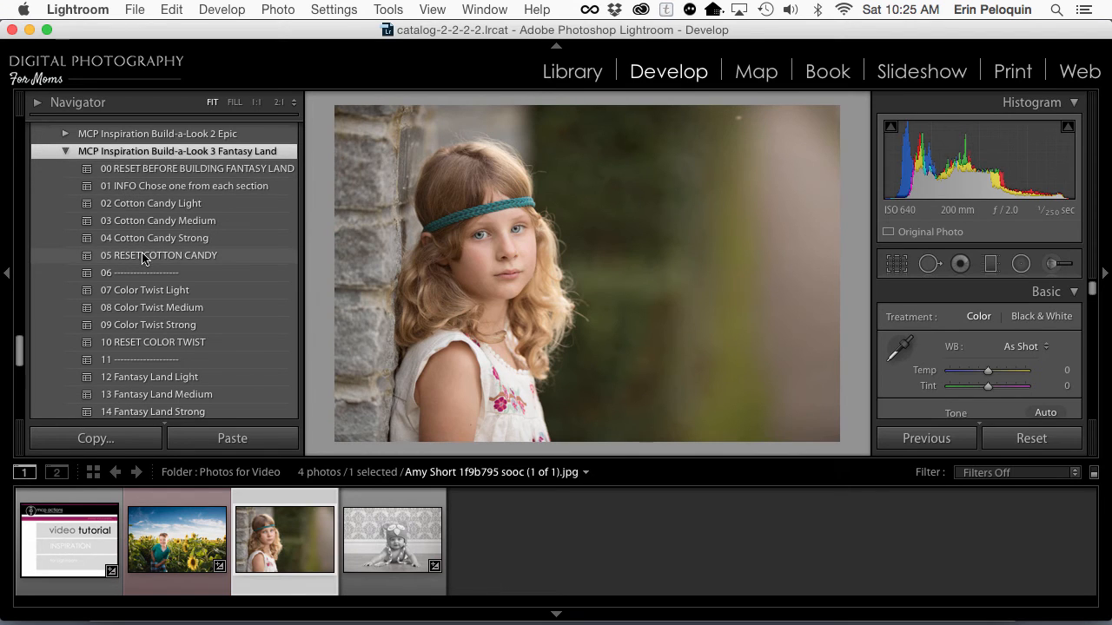
scroll(144, 258, down, 10)
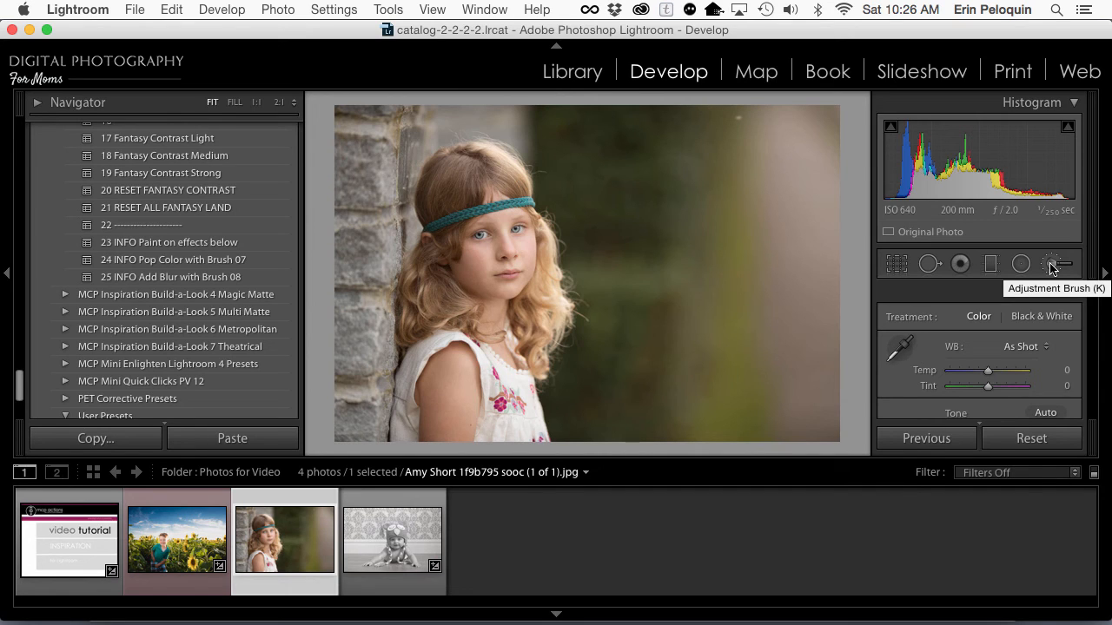
scroll(129, 282, up, 10)
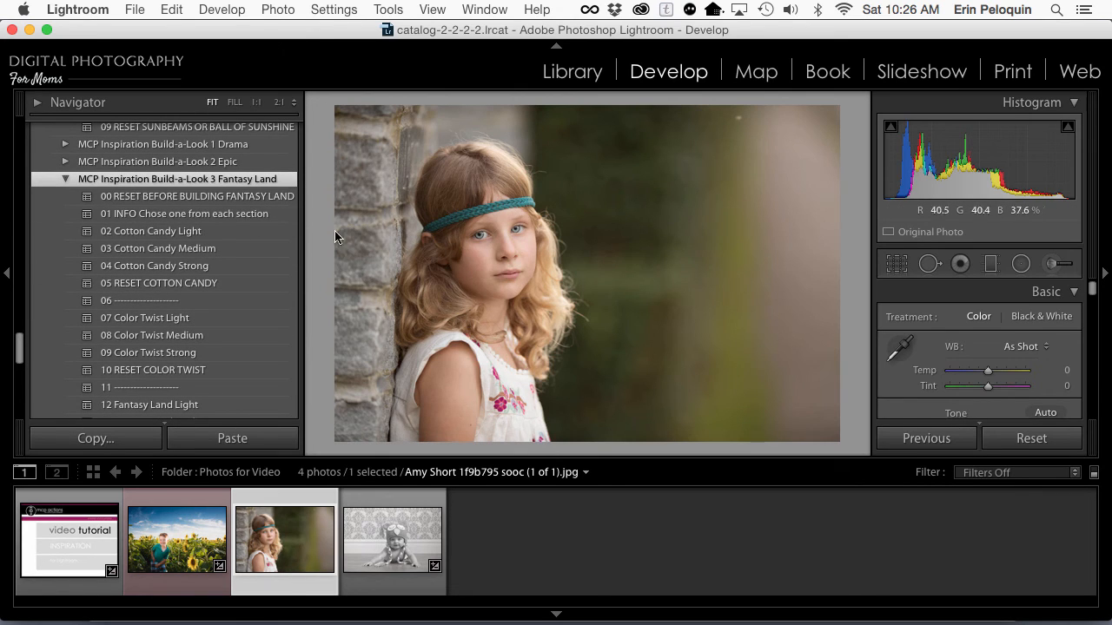
Step: Build the Fantasy Land look with 02 Cotton Candy Light, 07 Color Twist Light, 13 Fantasy Land Medium and 18 Fantasy Contrast Medium
click(217, 234)
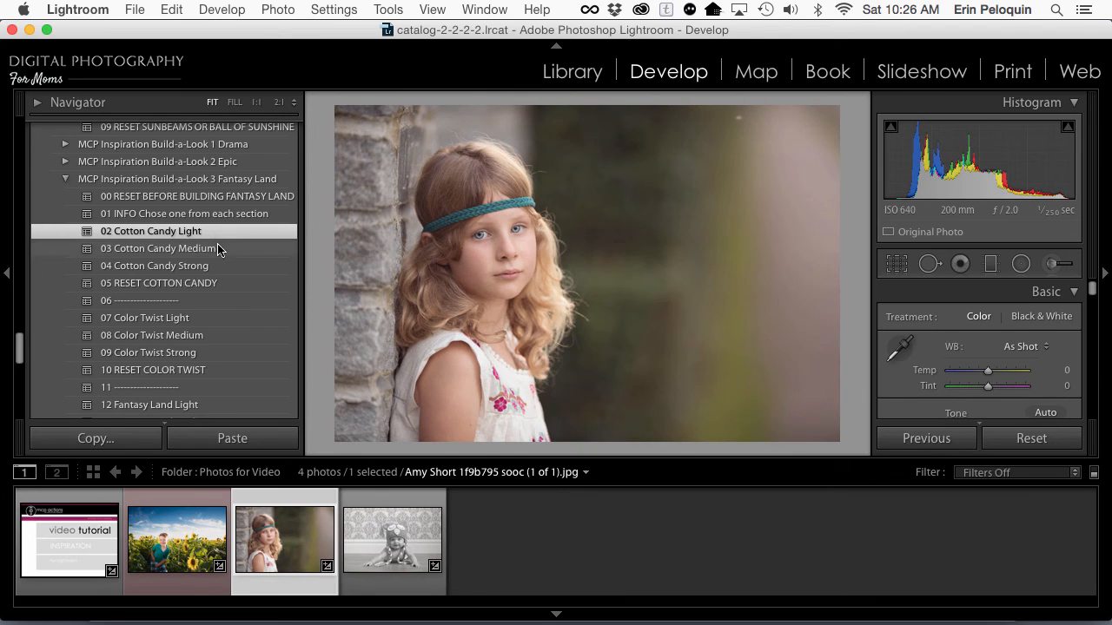
click(201, 323)
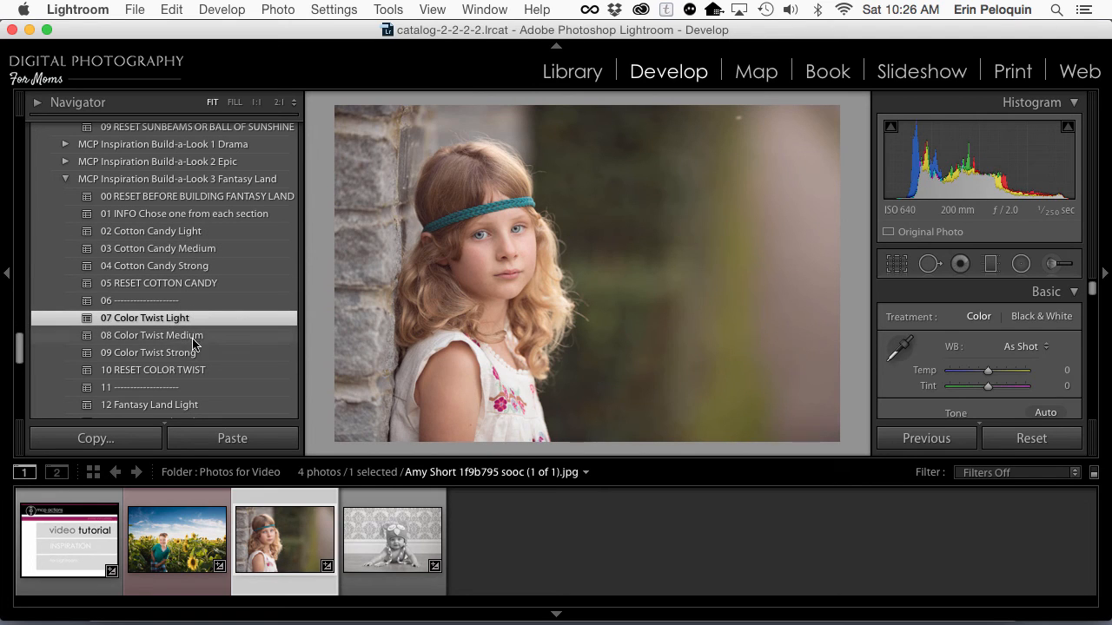
scroll(111, 358, down, 5)
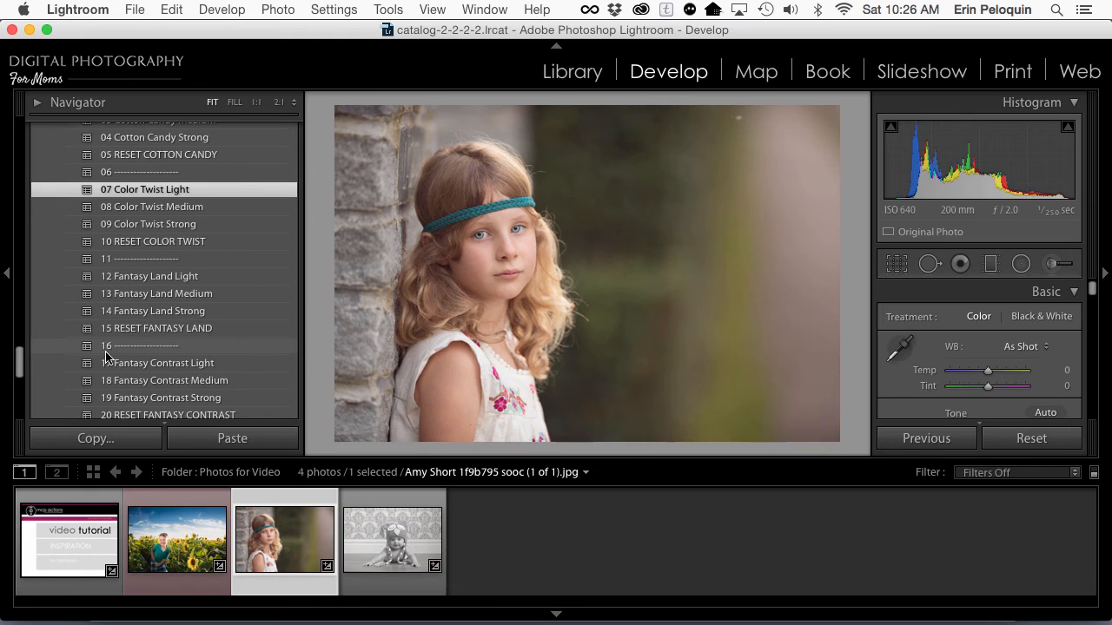
click(111, 259)
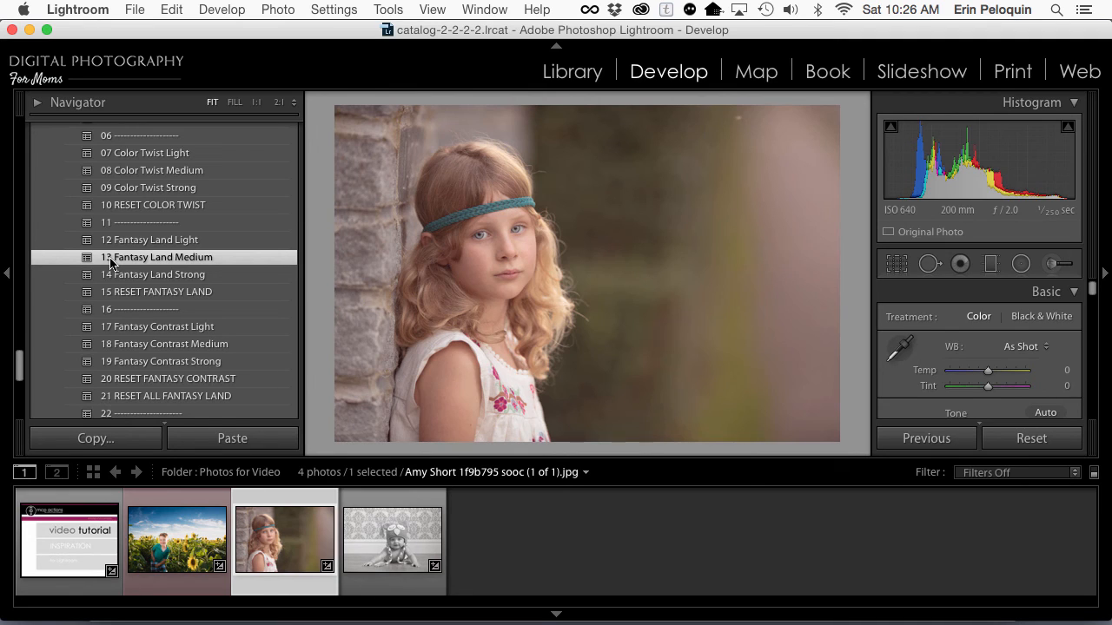
scroll(111, 263, down, 1)
click(128, 329)
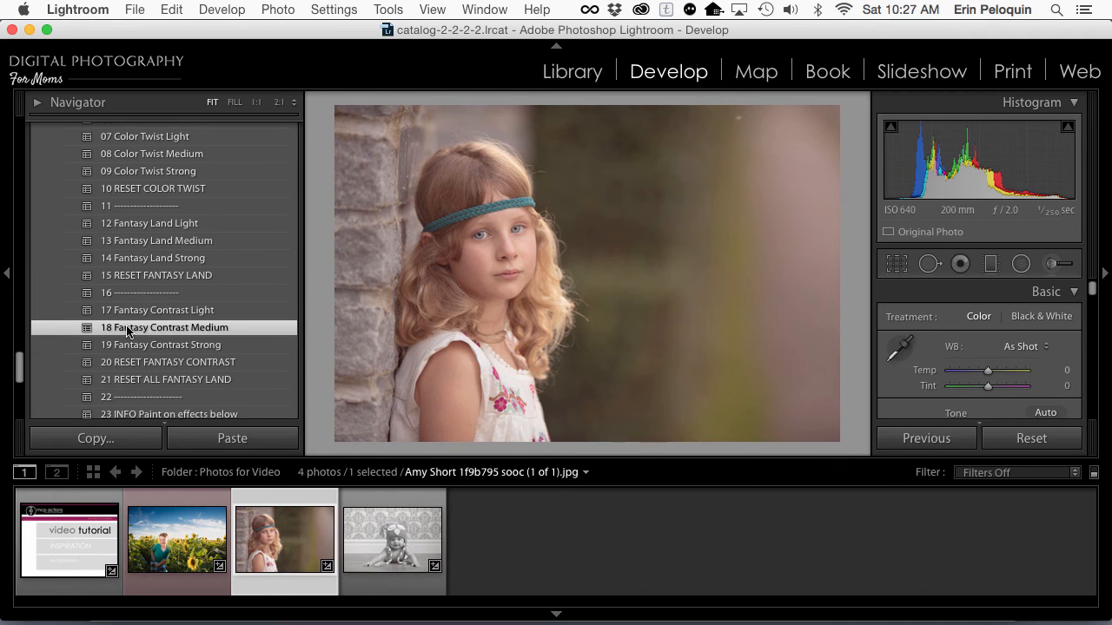
Step: Start an adjustment brush with MCP Inspiration 08 Add Blur and paint it over the stone wall beside the girl
scroll(127, 331, down, 4)
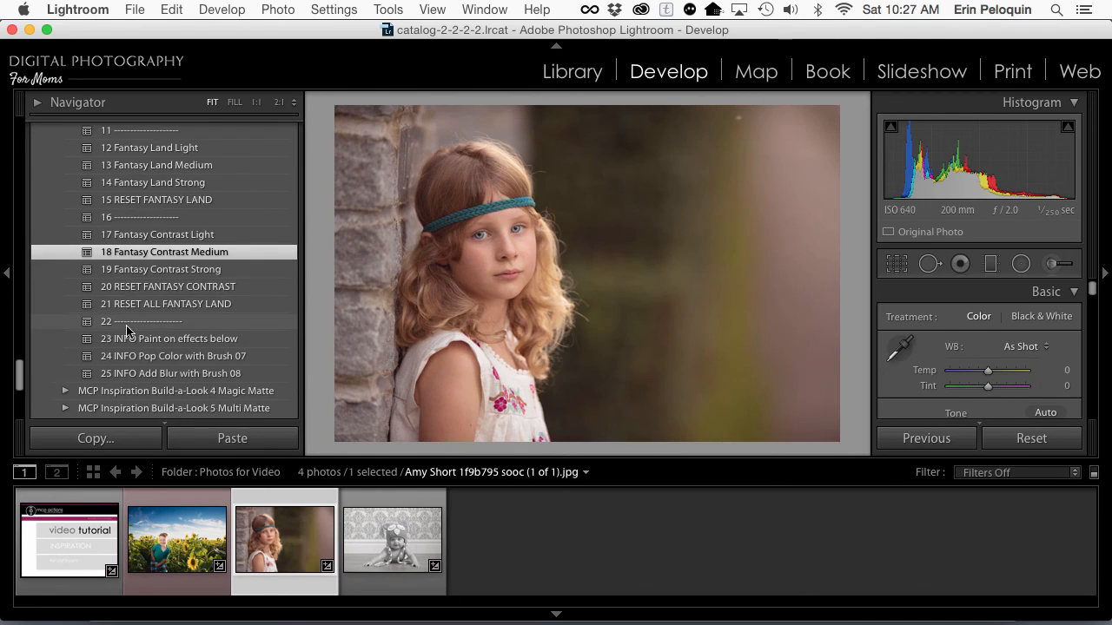
scroll(126, 331, down, 2)
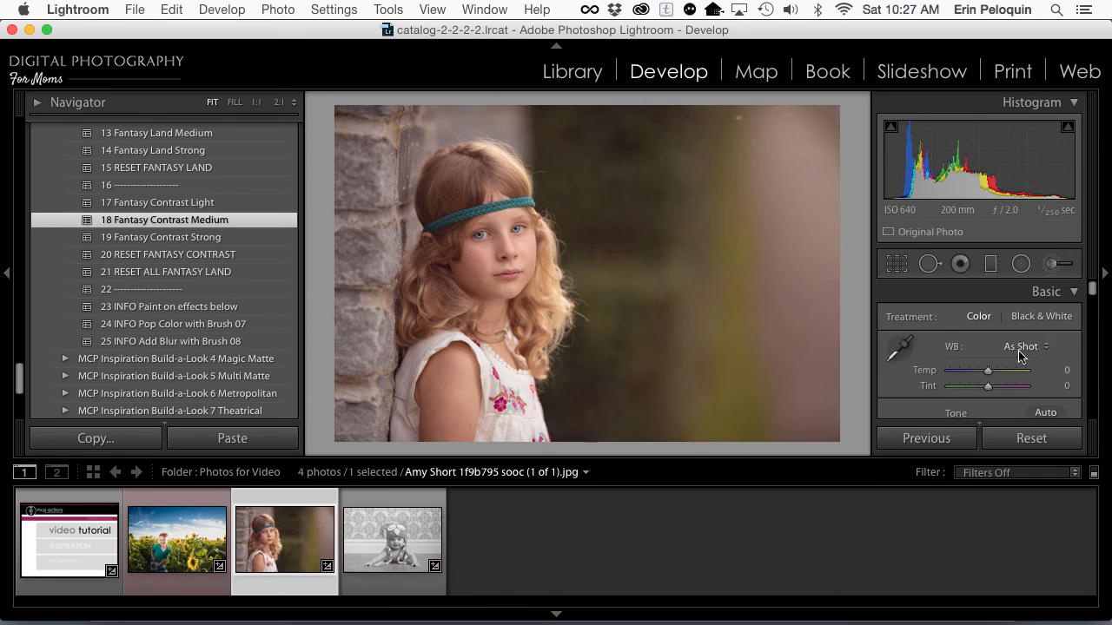
click(1056, 269)
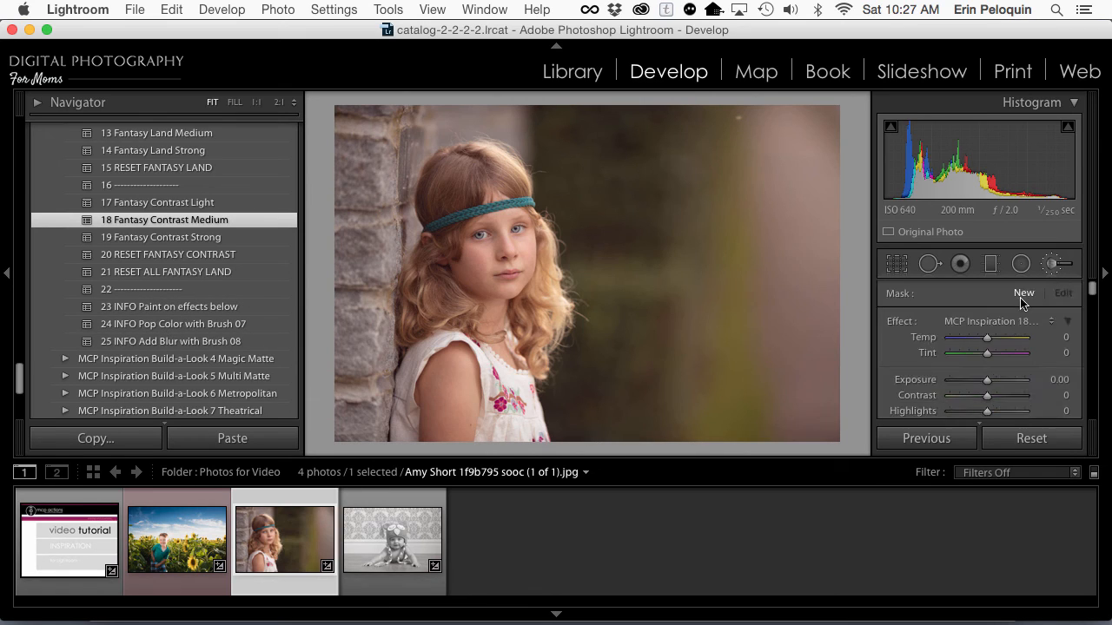
click(988, 321)
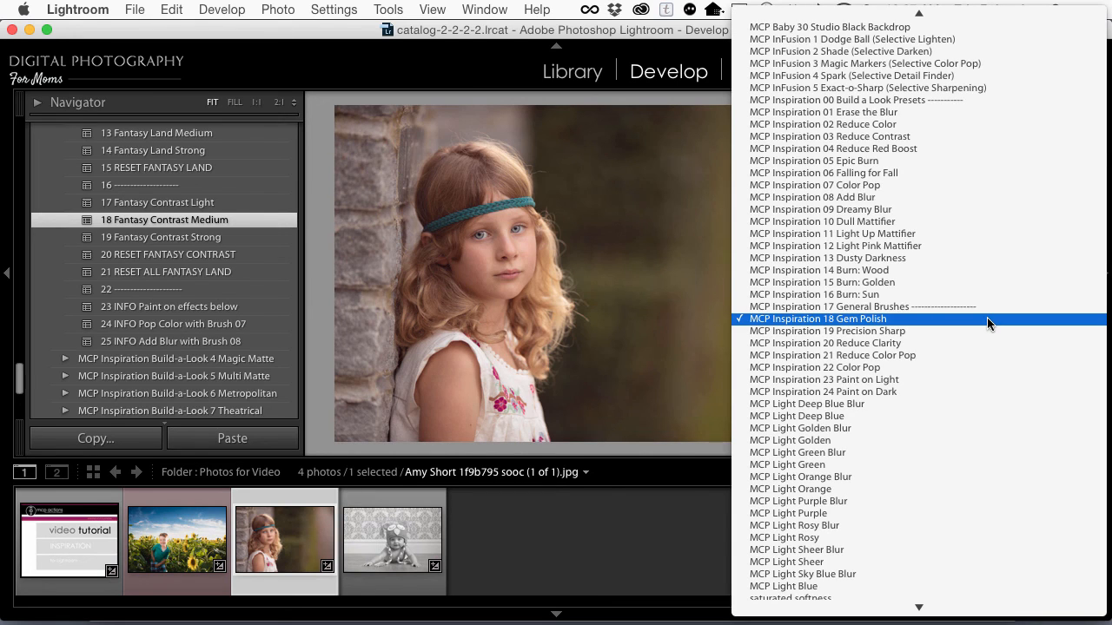
click(940, 197)
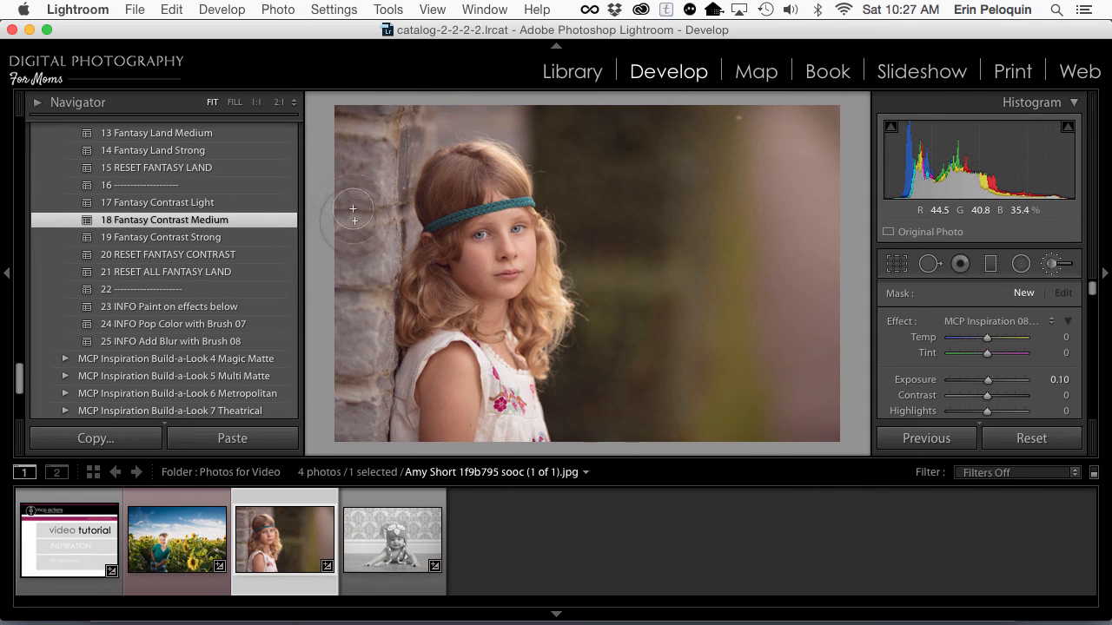
drag(317, 409, 320, 412)
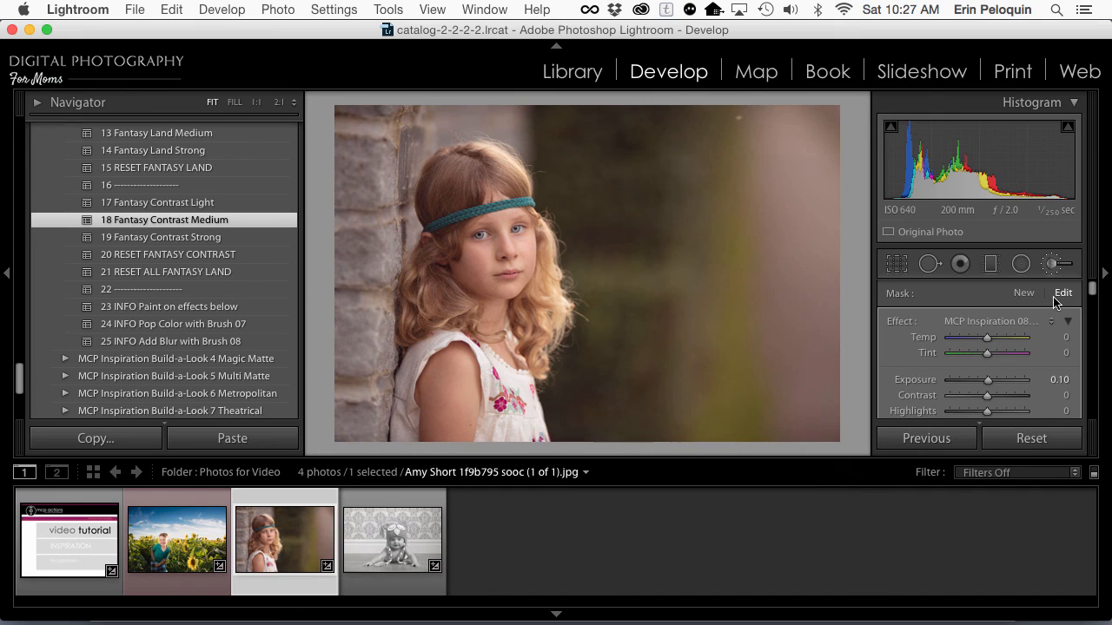
Step: Paint a new MCP Inspiration 07 Color Pop brush over the girl's headband and dress flowers, and compare the edit with the original
click(1025, 296)
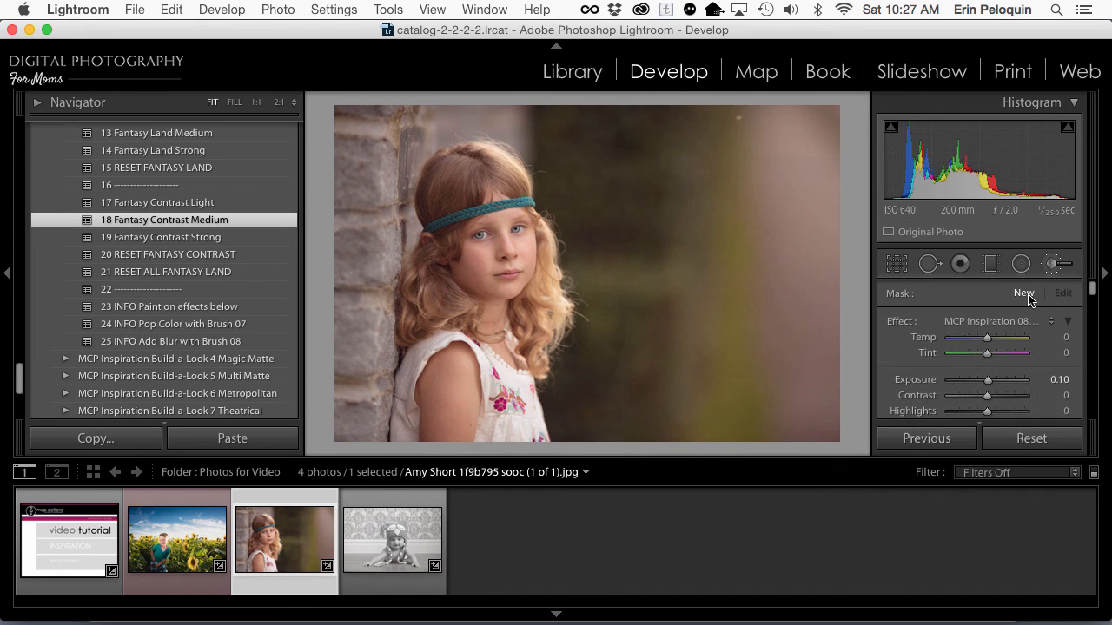
click(990, 321)
click(978, 308)
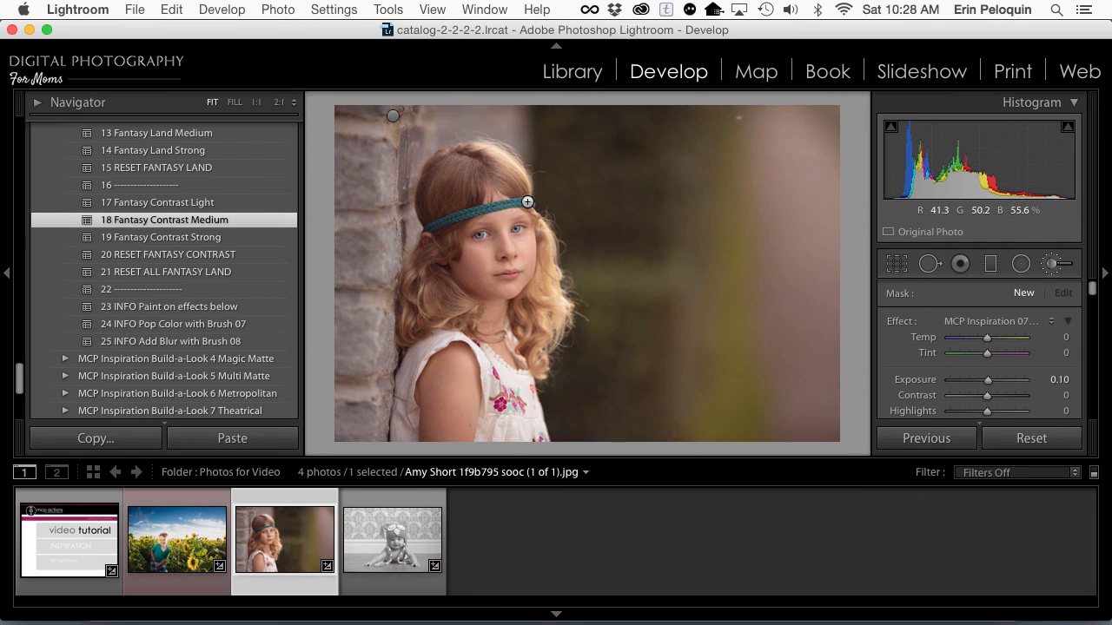
mouse_move(527, 201)
mouse_down()
mouse_move(421, 223)
mouse_move(481, 236)
mouse_move(471, 238)
mouse_move(516, 230)
mouse_up()
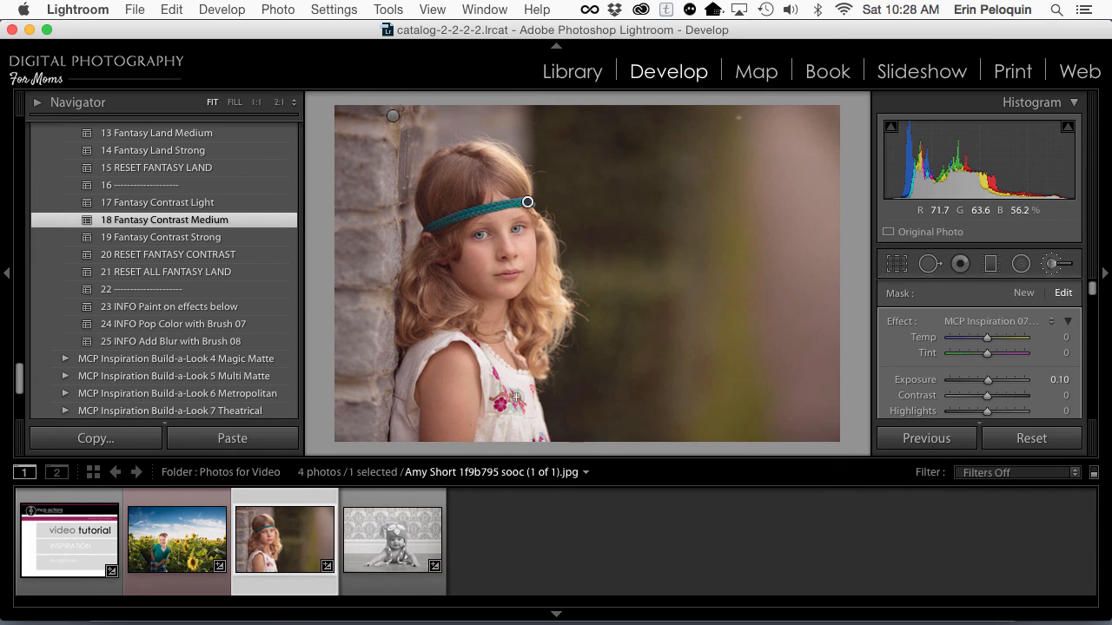
mouse_move(515, 403)
mouse_down()
mouse_move(496, 398)
mouse_move(497, 386)
mouse_move(519, 404)
mouse_move(493, 370)
mouse_up()
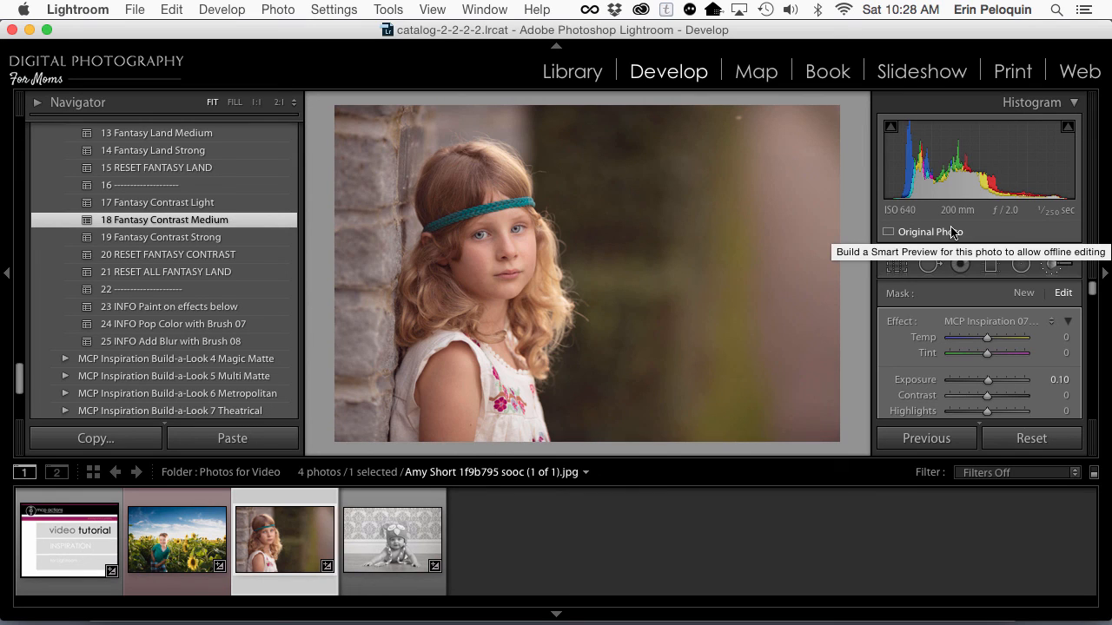
key(backslash)
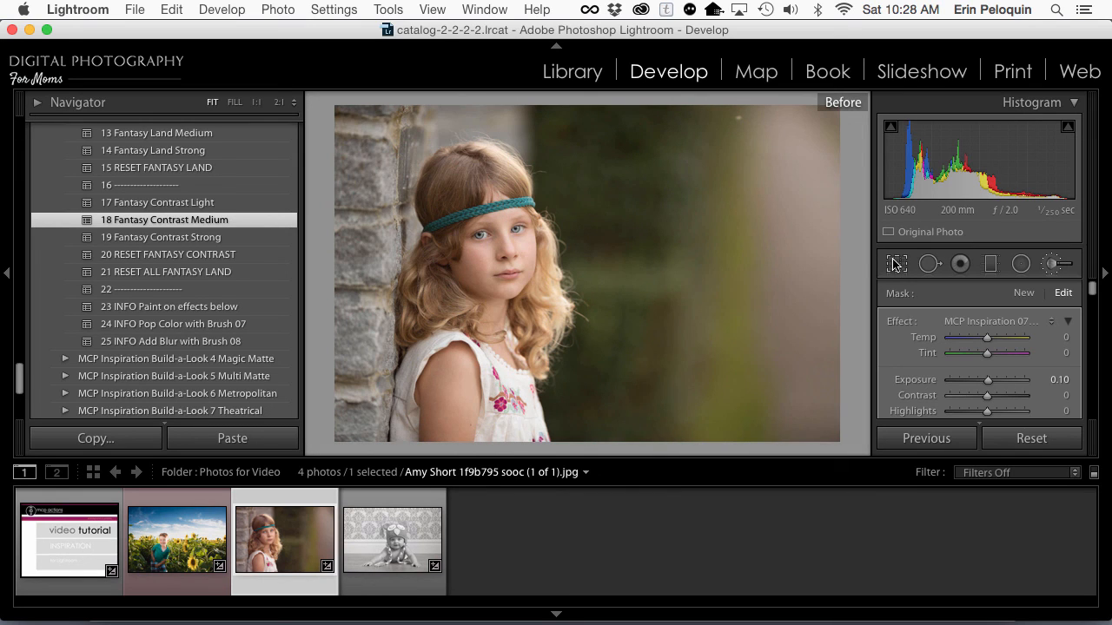
key(backslash)
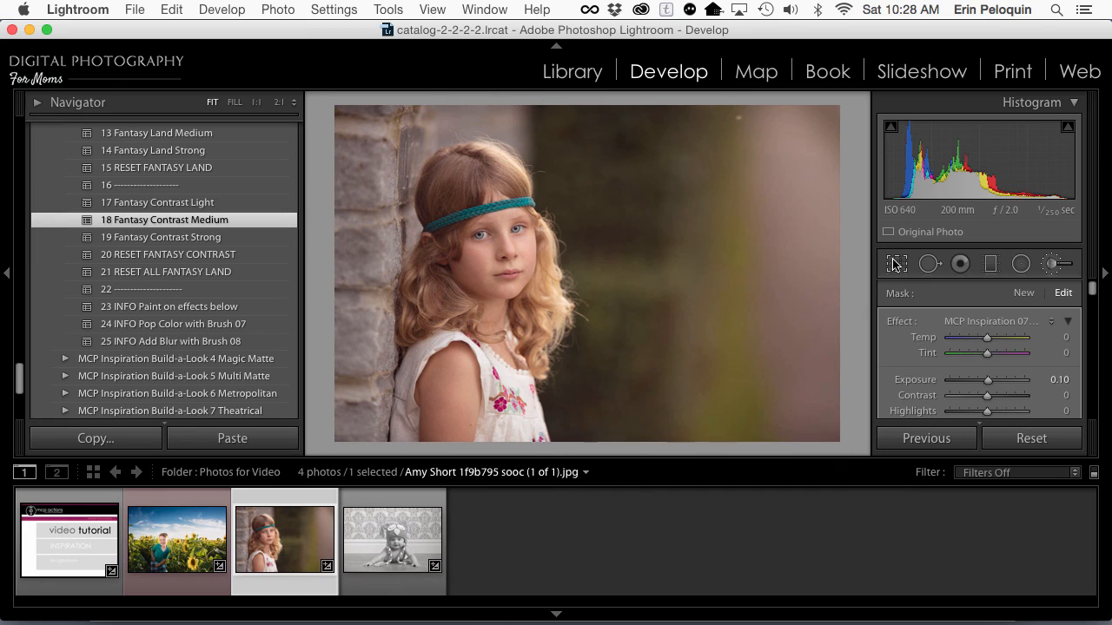